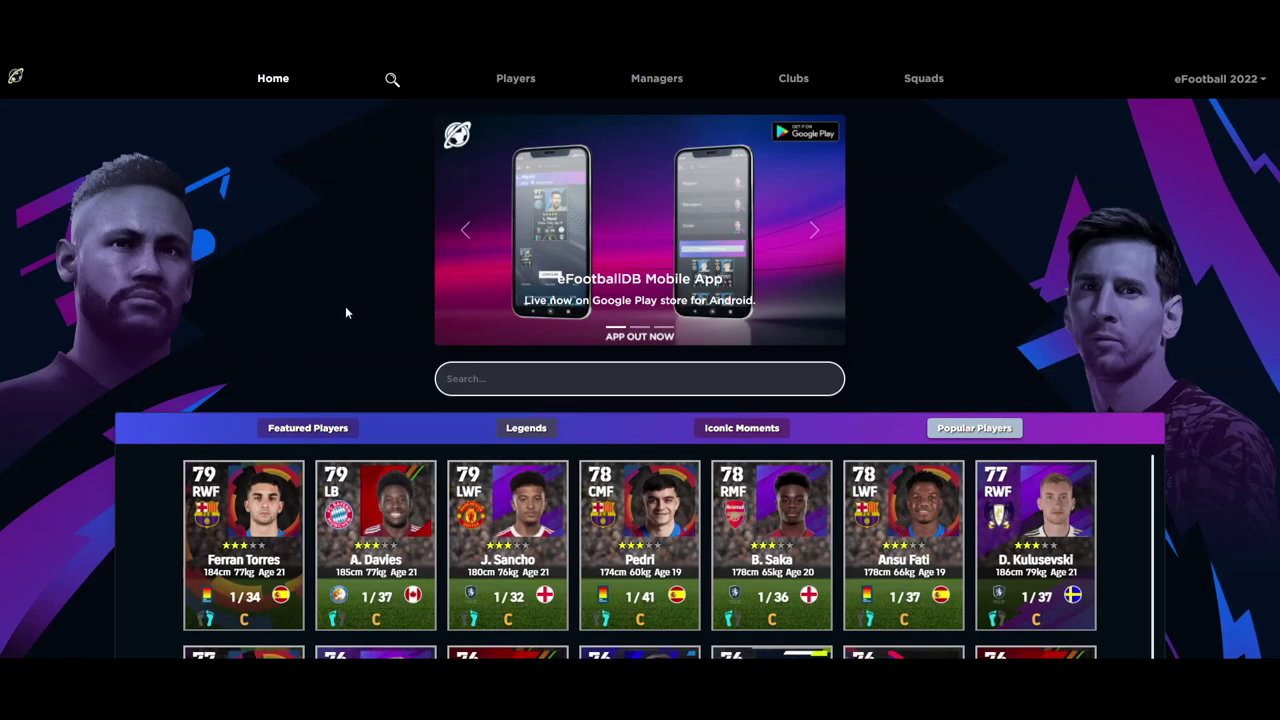
Scroll through the Featured Players cards on the home page, then switch to the Legends tab.
left_click(328, 428)
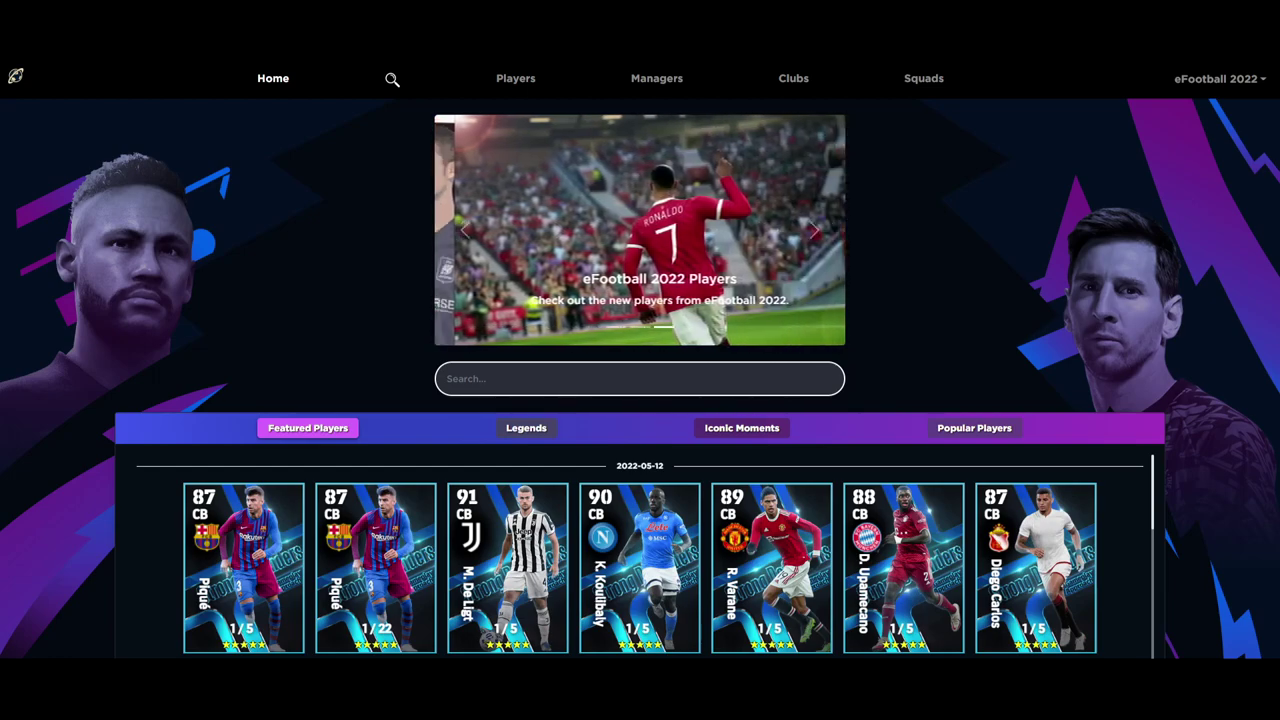
scroll(253, 316, "down", 2)
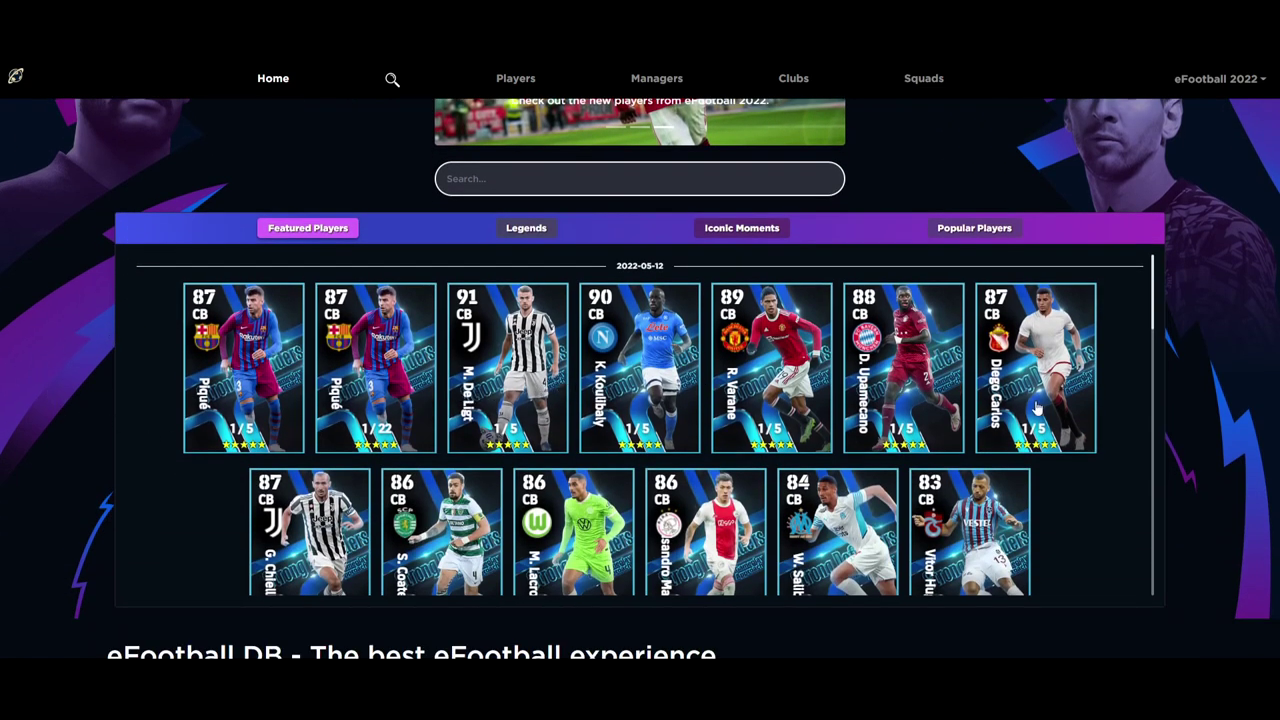
scroll(345, 517, "down", 4)
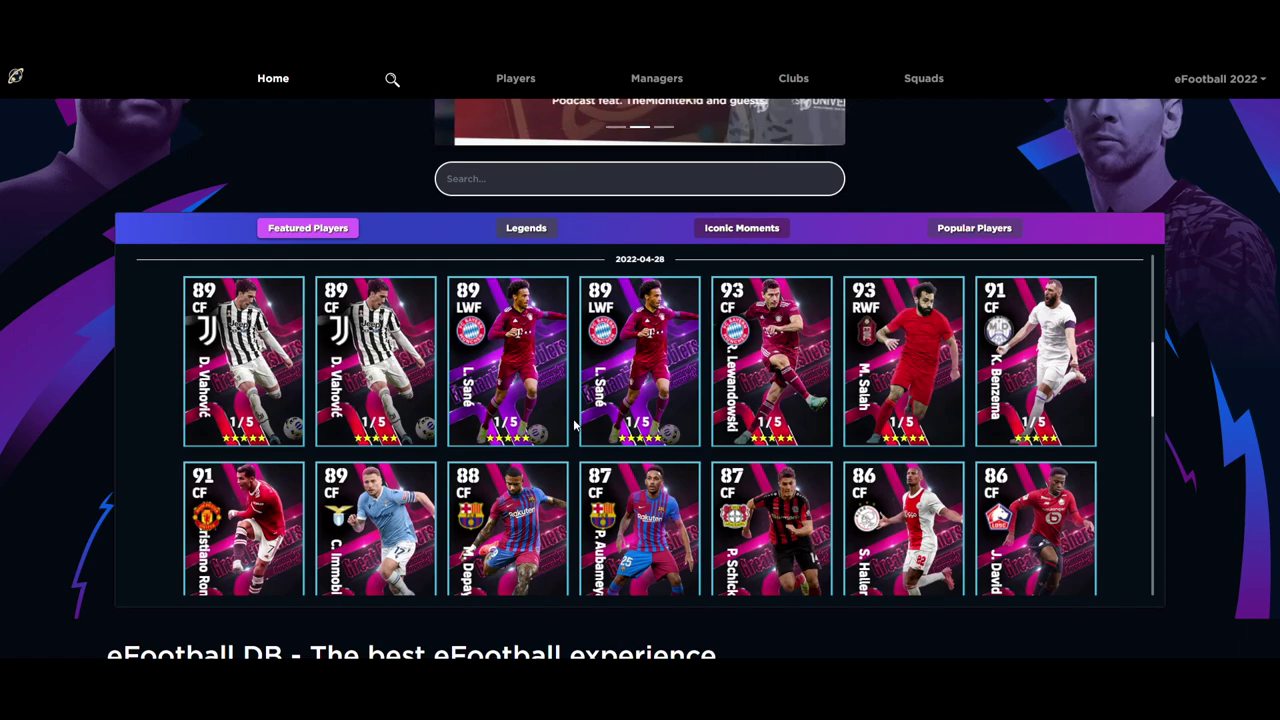
scroll(510, 440, "up", 1)
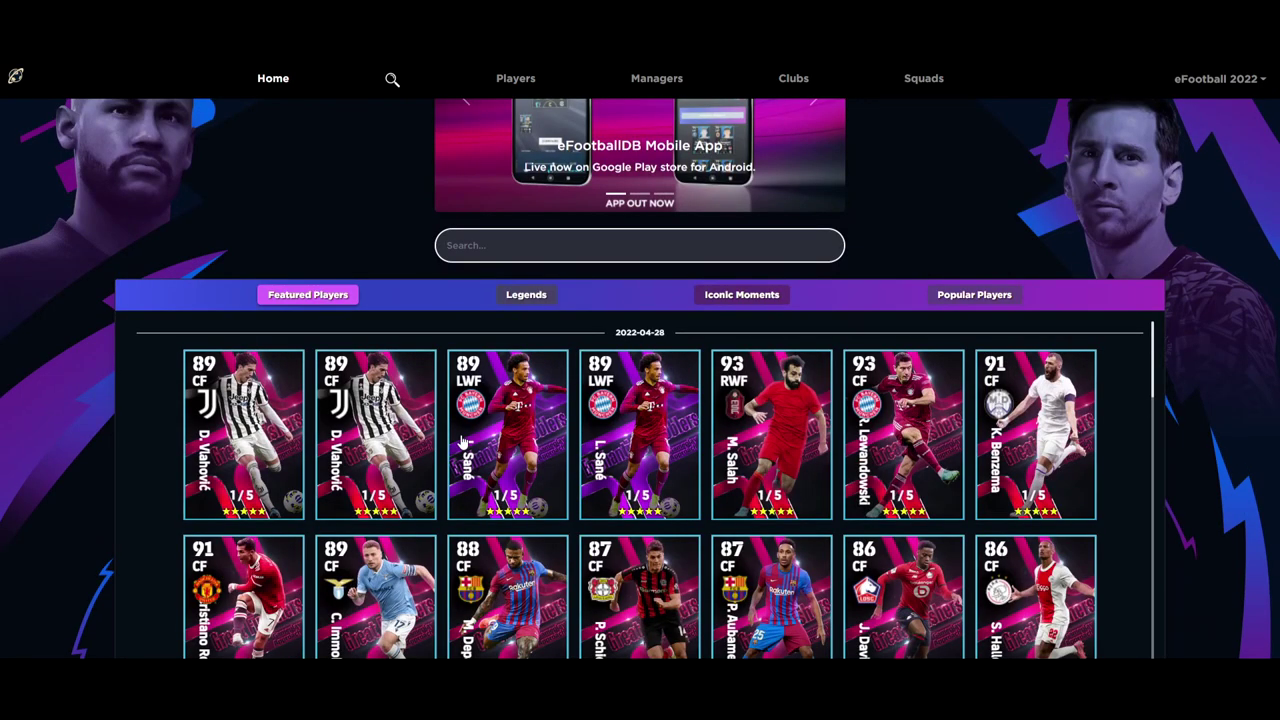
left_click(534, 294)
left_click(745, 298)
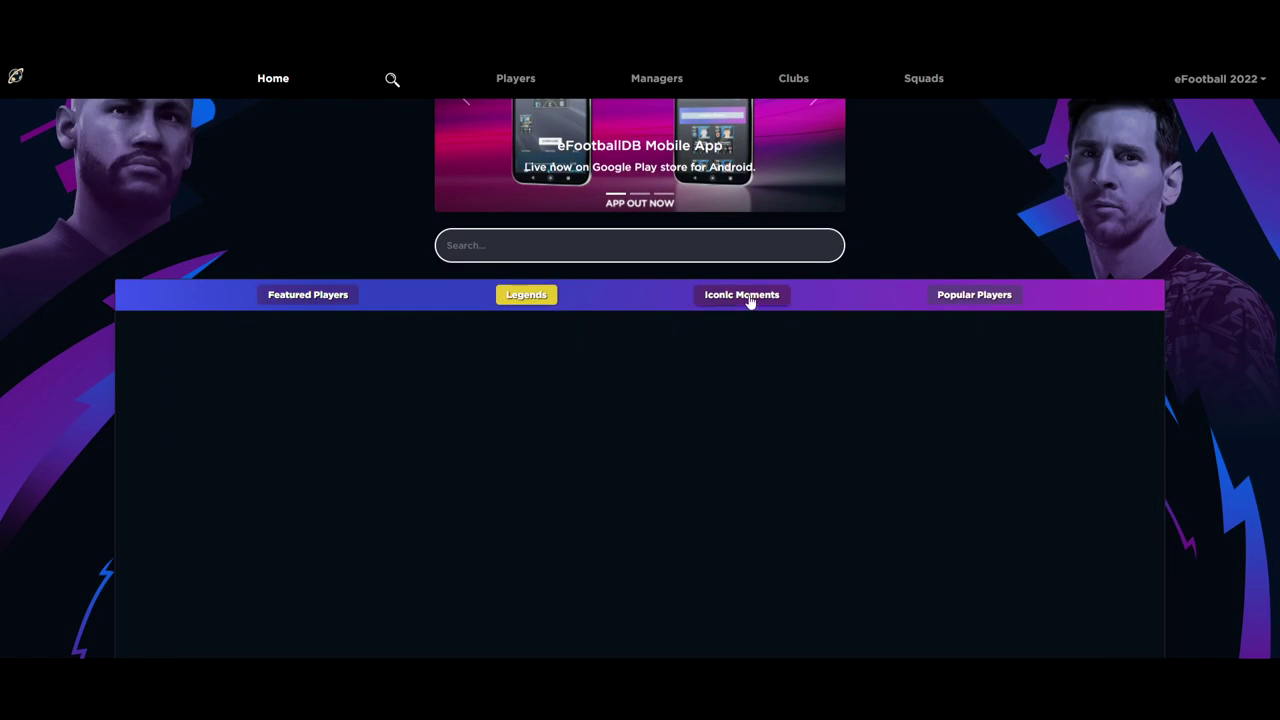
scroll(550, 497, "down", 3)
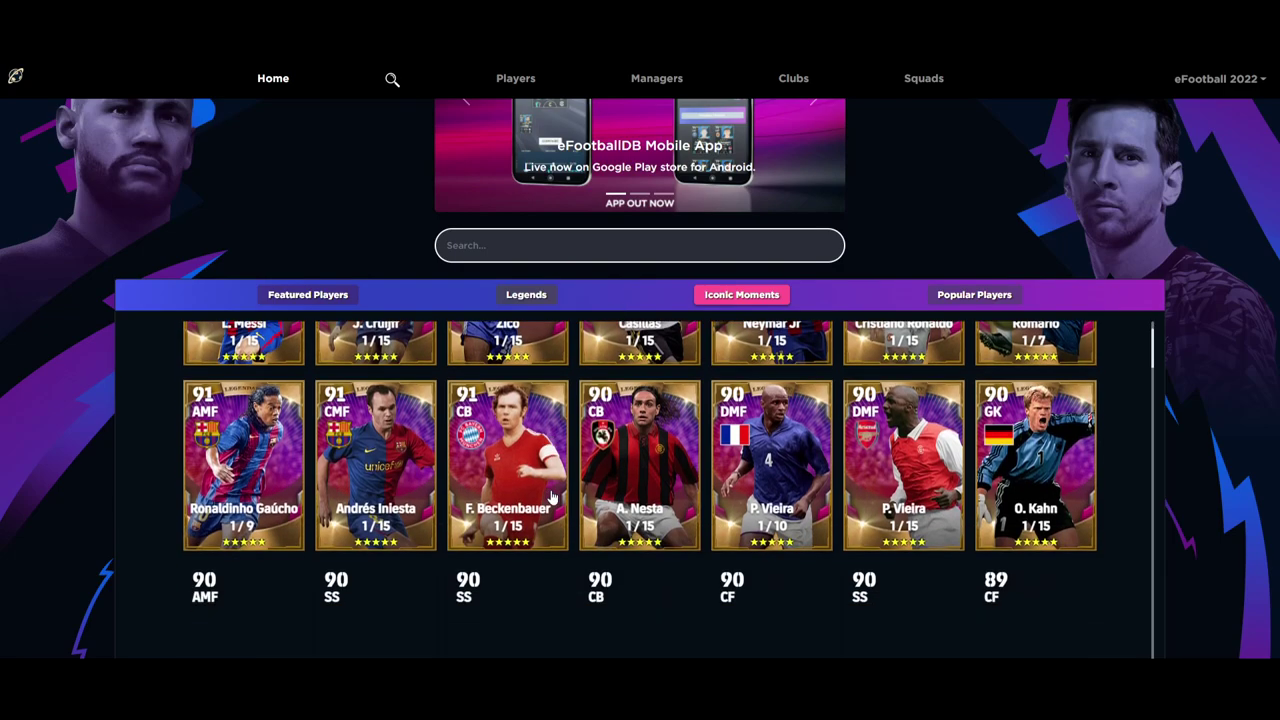
scroll(551, 497, "down", 2)
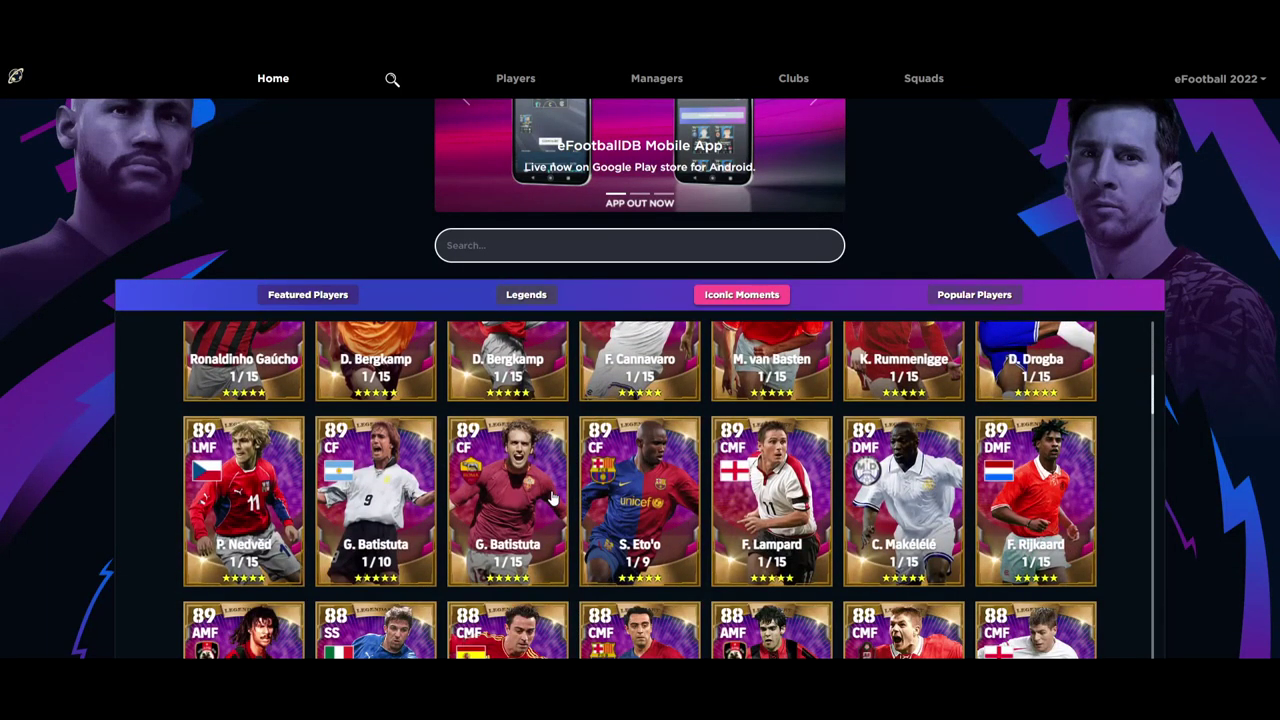
scroll(551, 497, "down", 1)
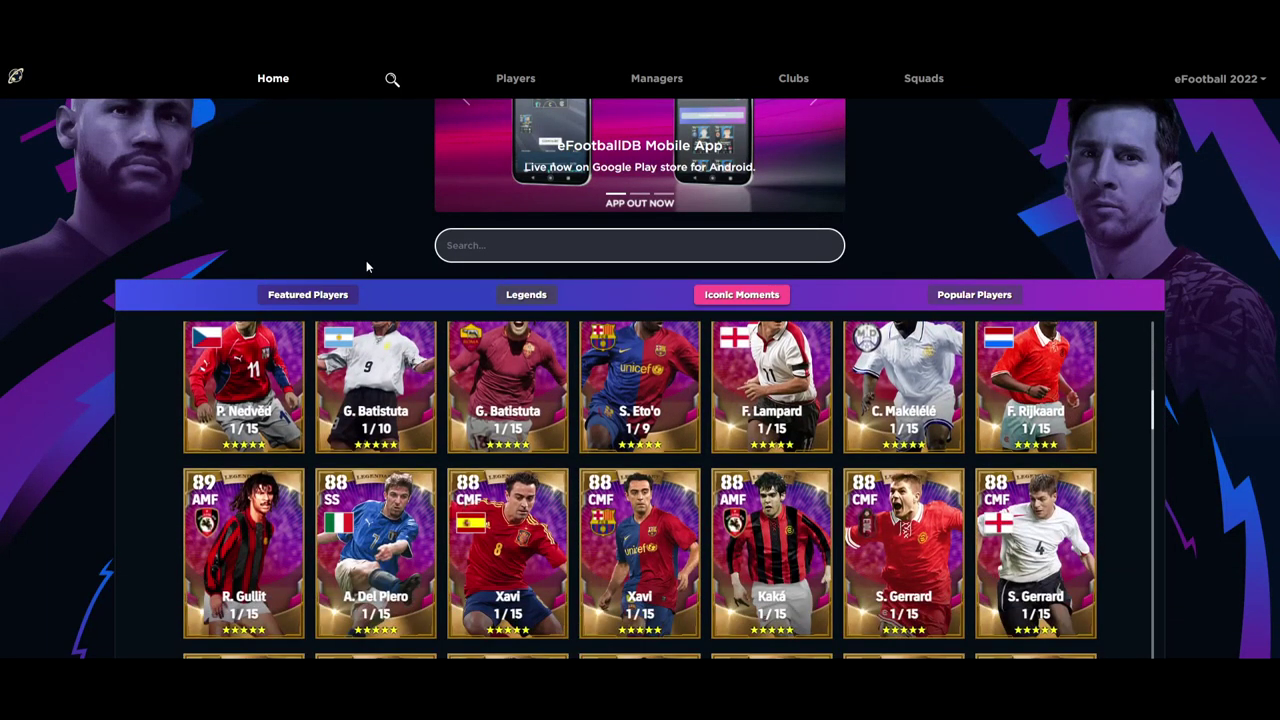
left_click(637, 394)
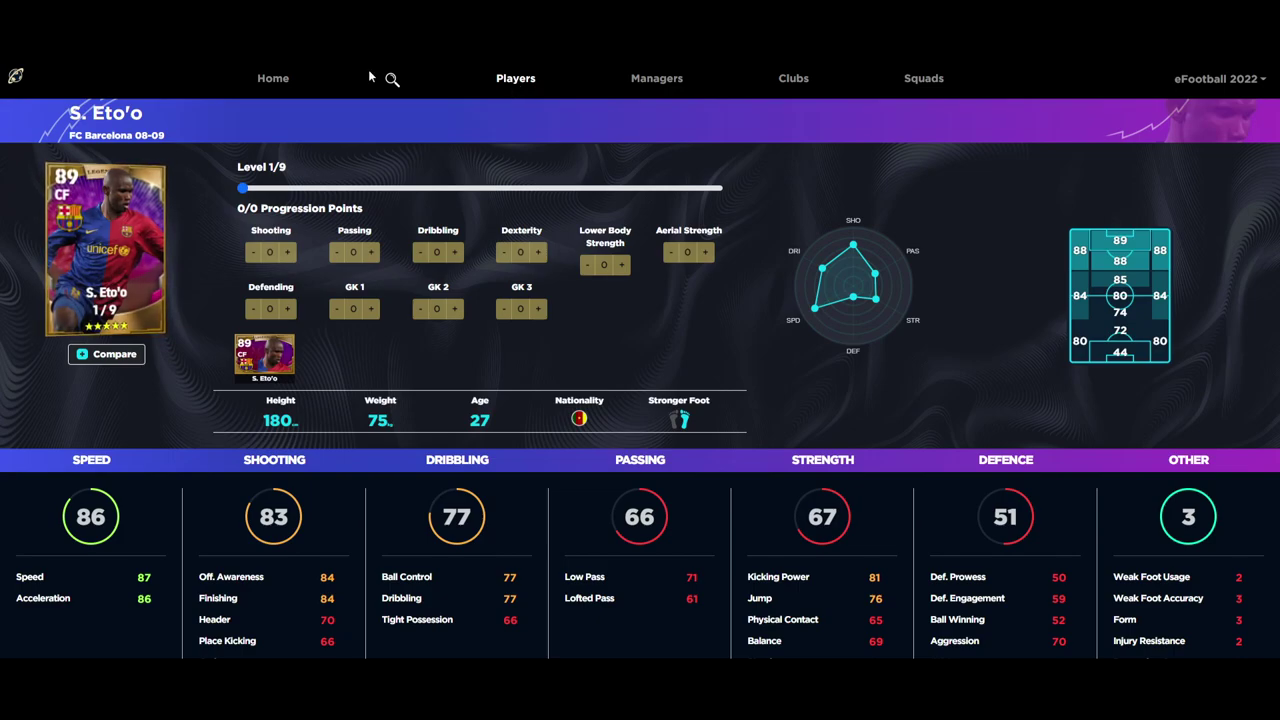
left_click(283, 82)
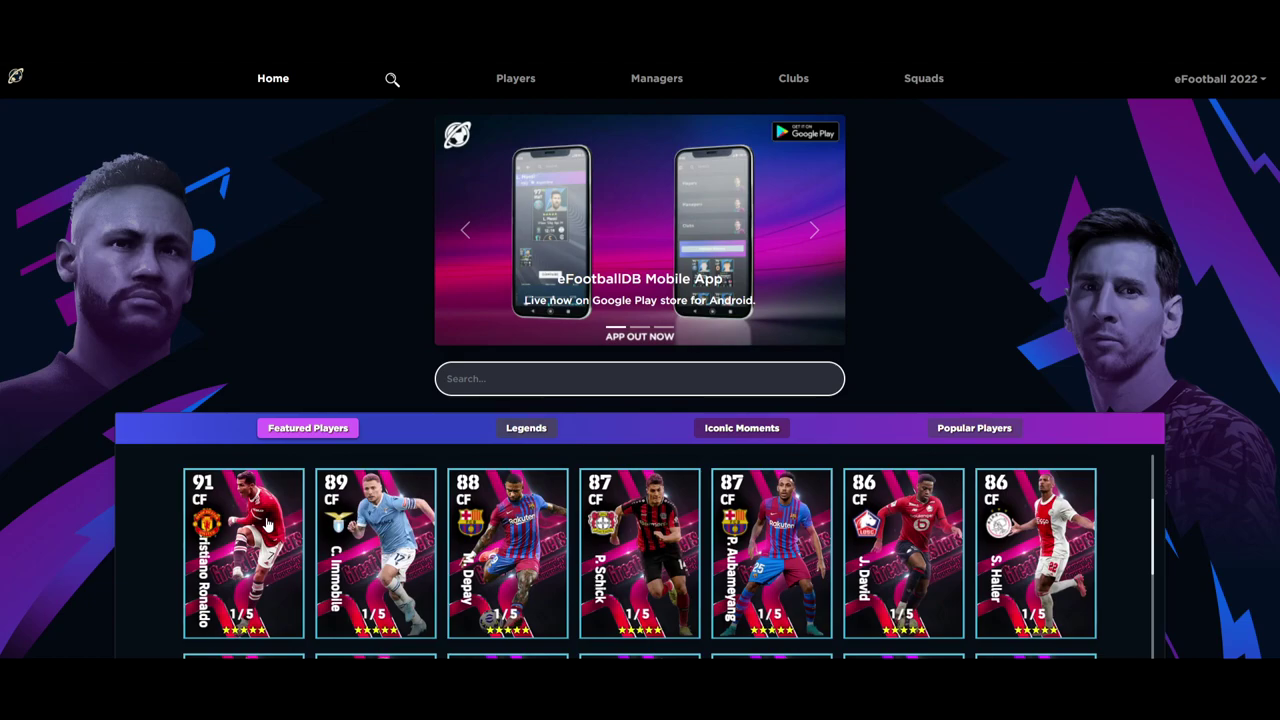
Search 'messi', open the 93-rated L. Messi page and flip through its info, stats and skills faces.
left_click(392, 78)
type("messi")
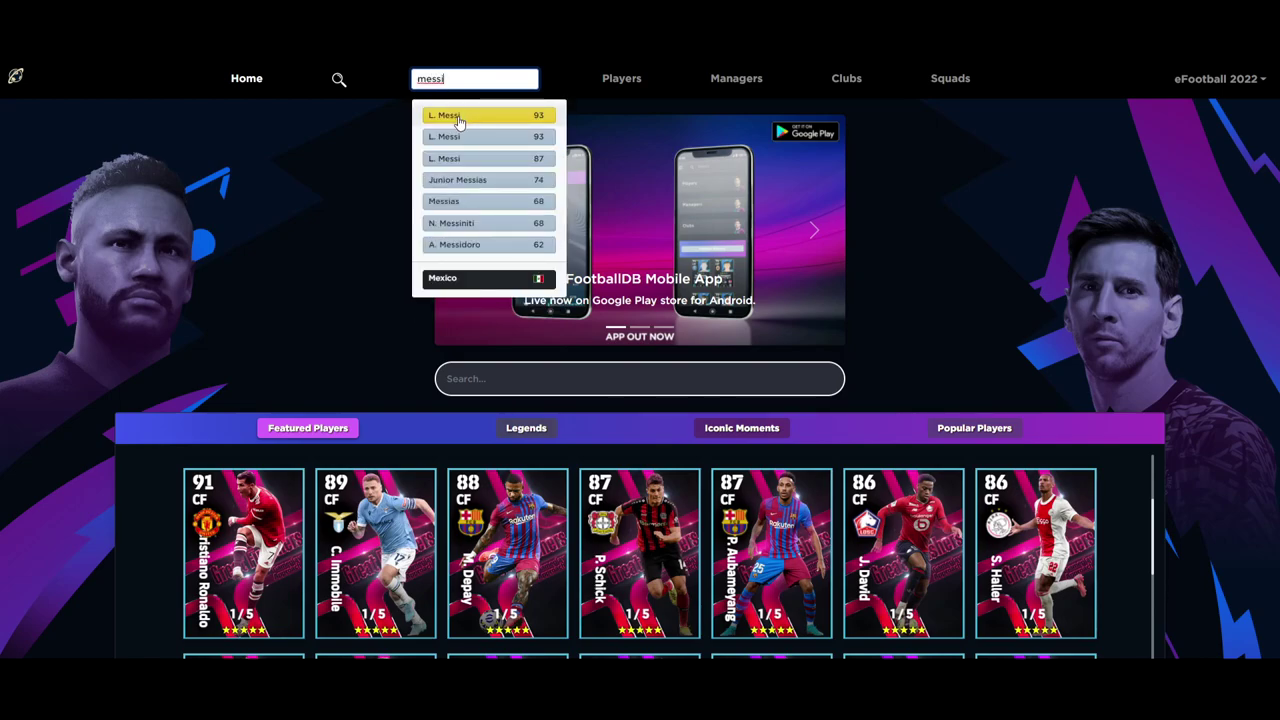
left_click(458, 116)
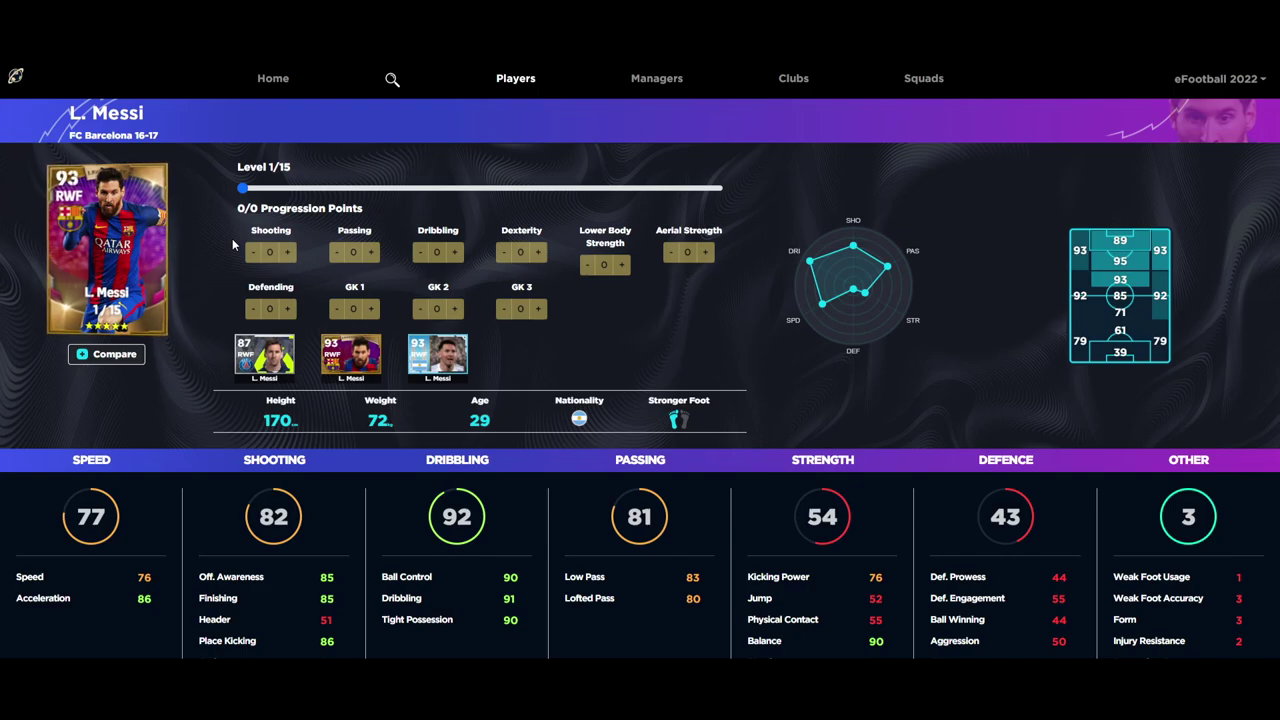
left_click(160, 283)
left_click(142, 250)
left_click(144, 181)
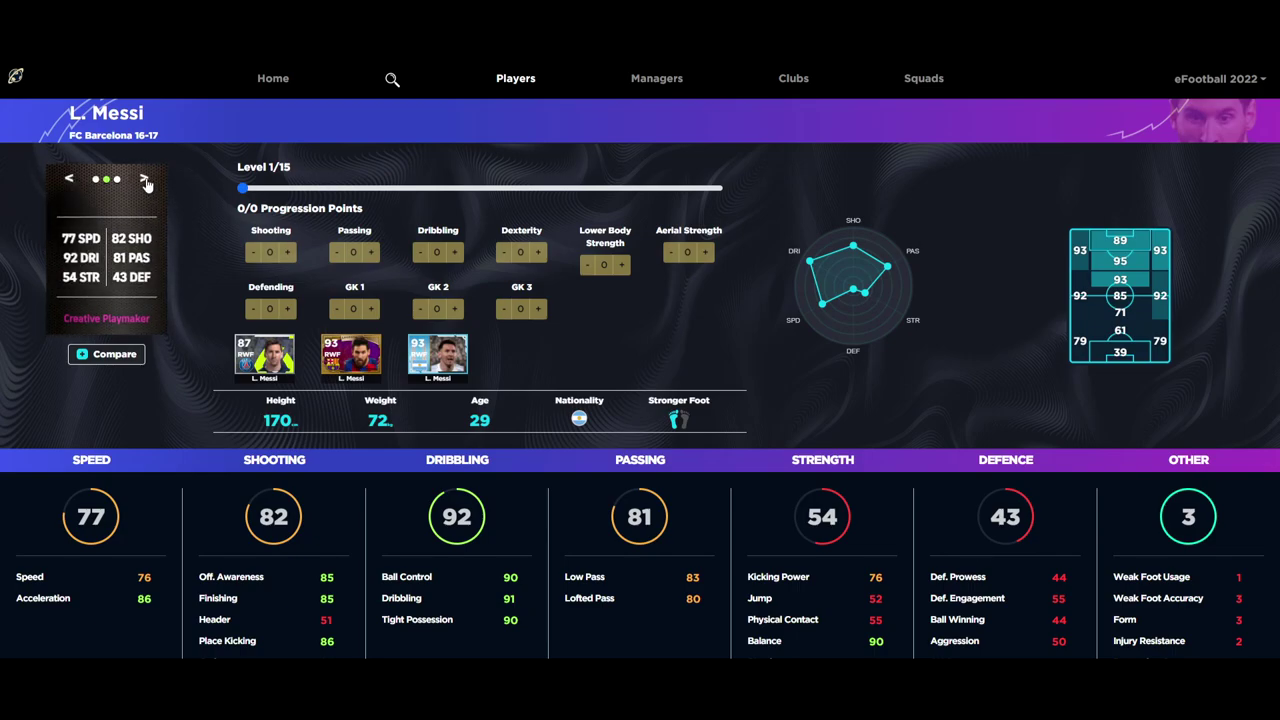
left_click(145, 183)
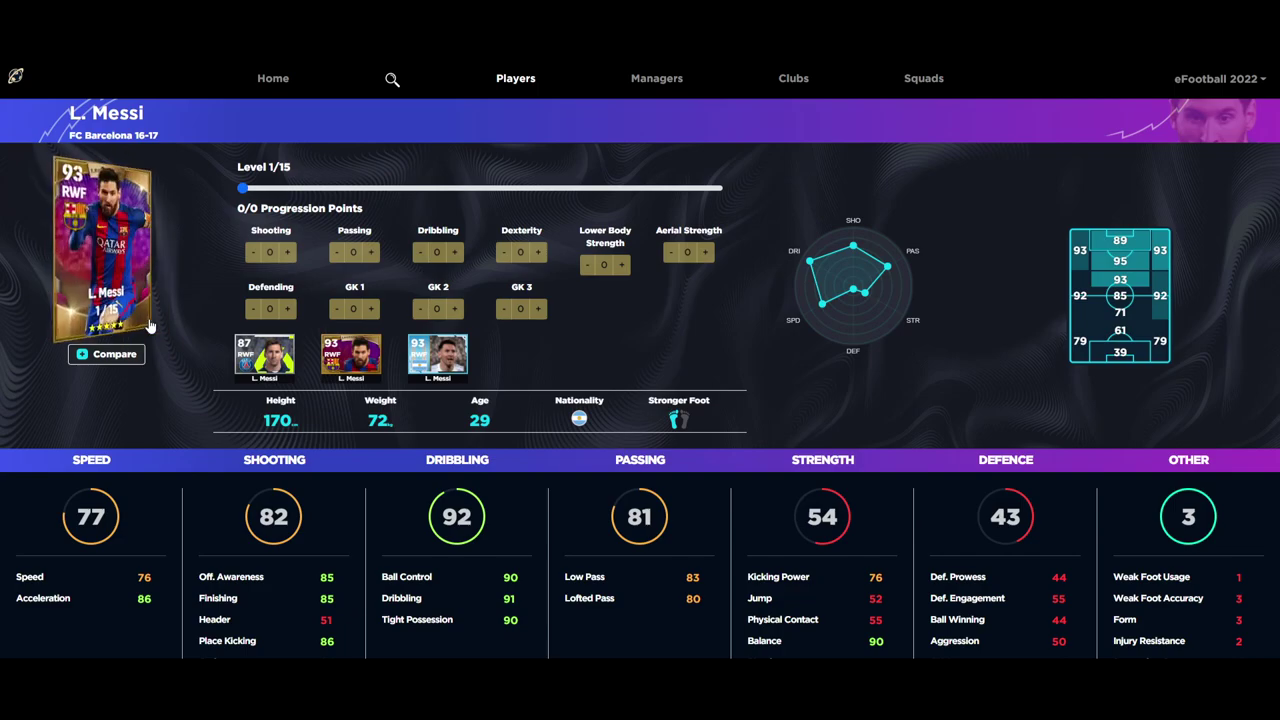
Compare Messi's 87 PSG, 93 FC Barcelona and 93 Argentina versions, ending on FC Barcelona.
left_click(247, 364)
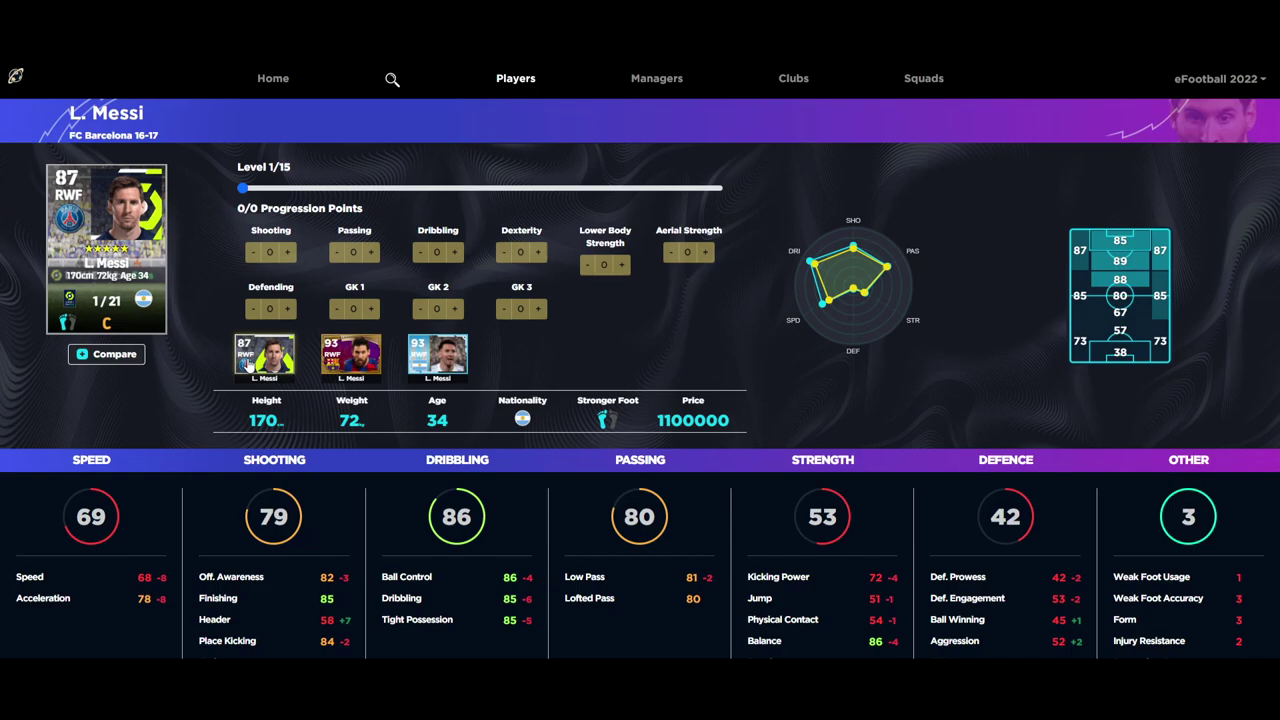
left_click(339, 370)
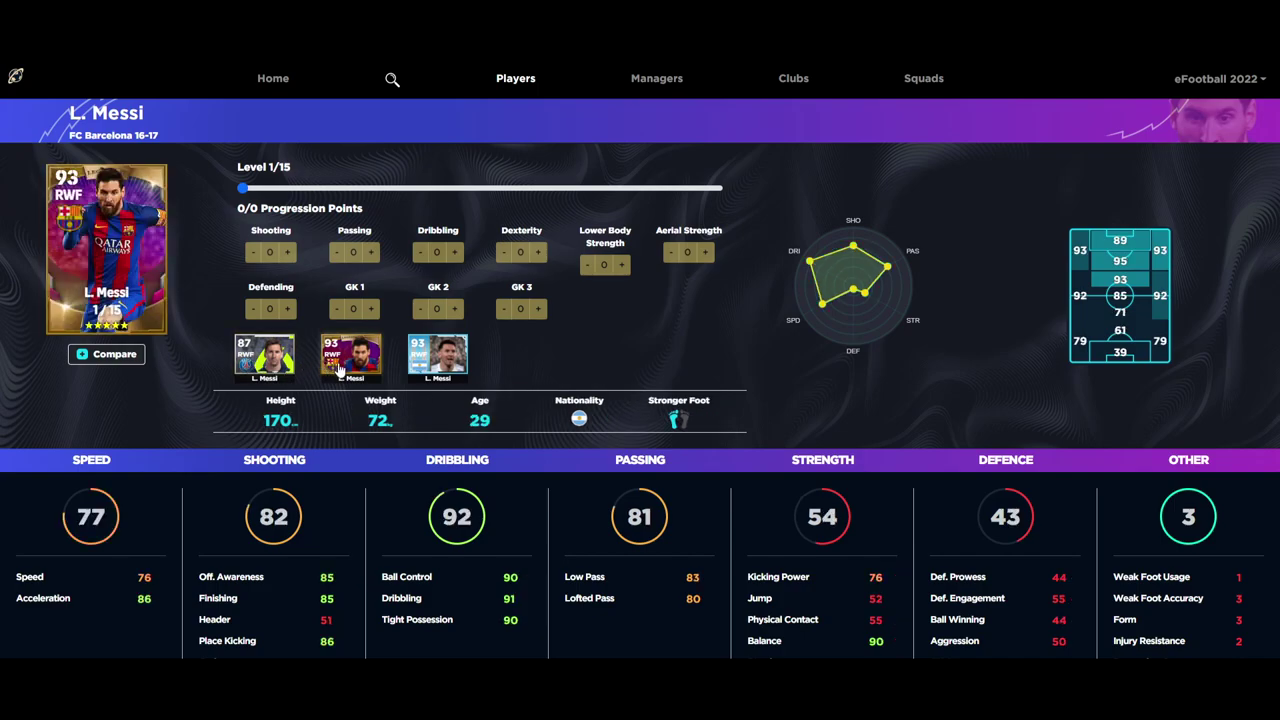
left_click(427, 368)
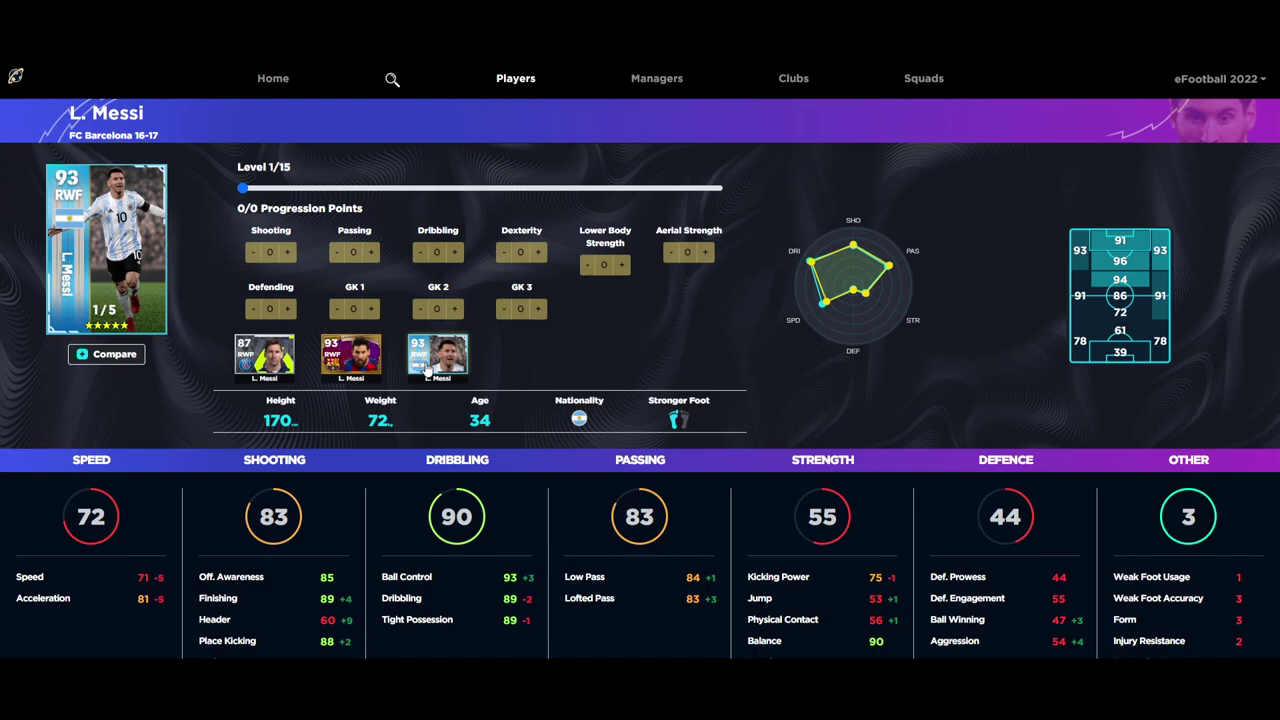
left_click(360, 367)
left_click(287, 367)
left_click(345, 367)
left_click(426, 366)
left_click(347, 368)
left_click(287, 369)
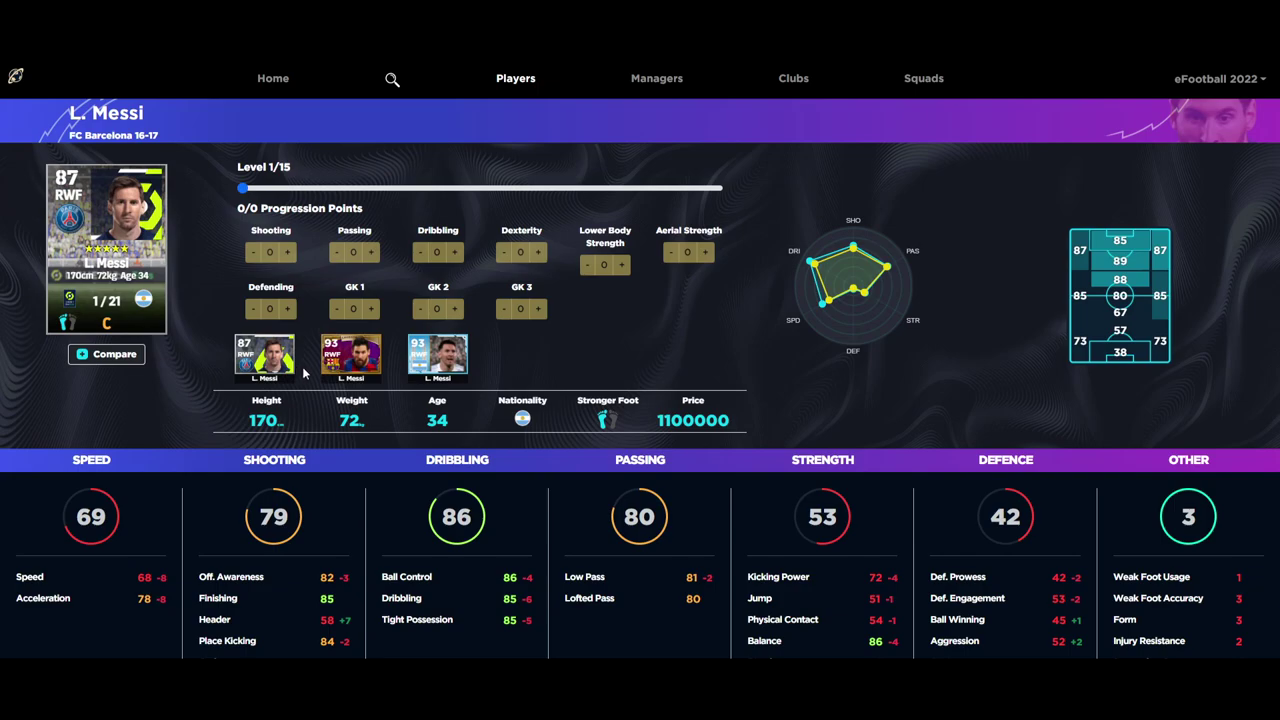
left_click(305, 373)
left_click(391, 80)
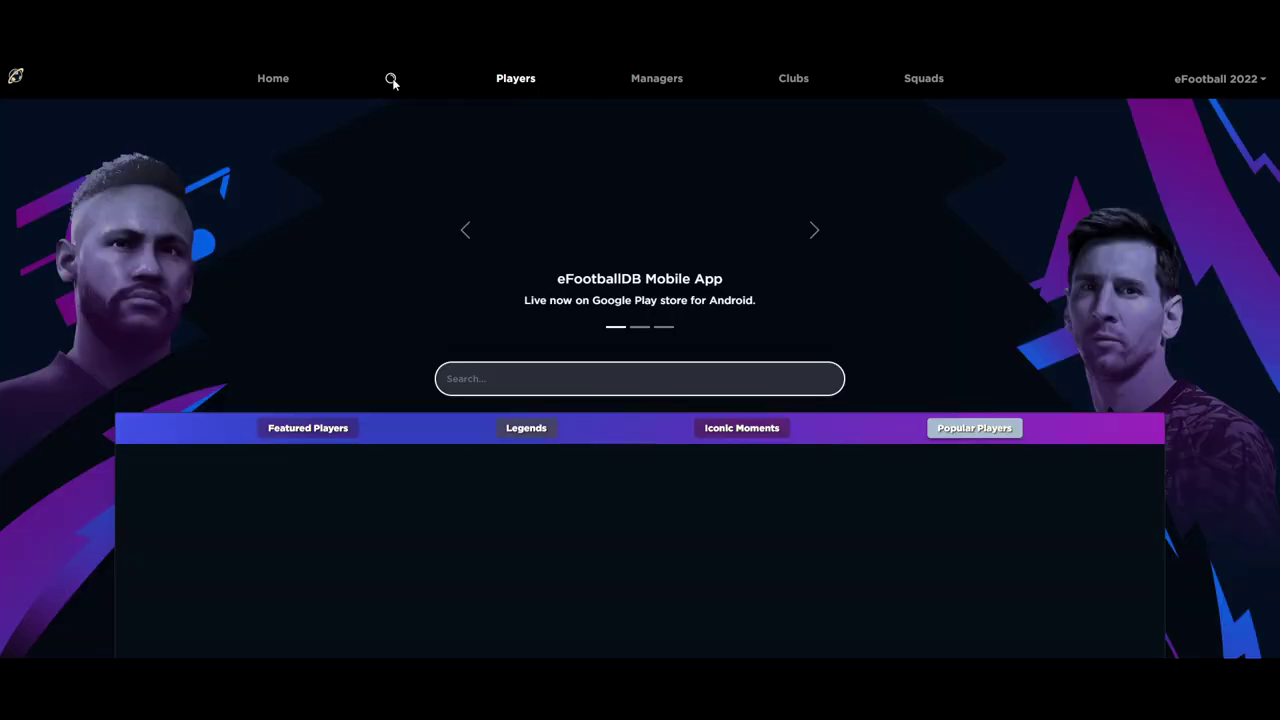
type("mexico")
left_click(478, 278)
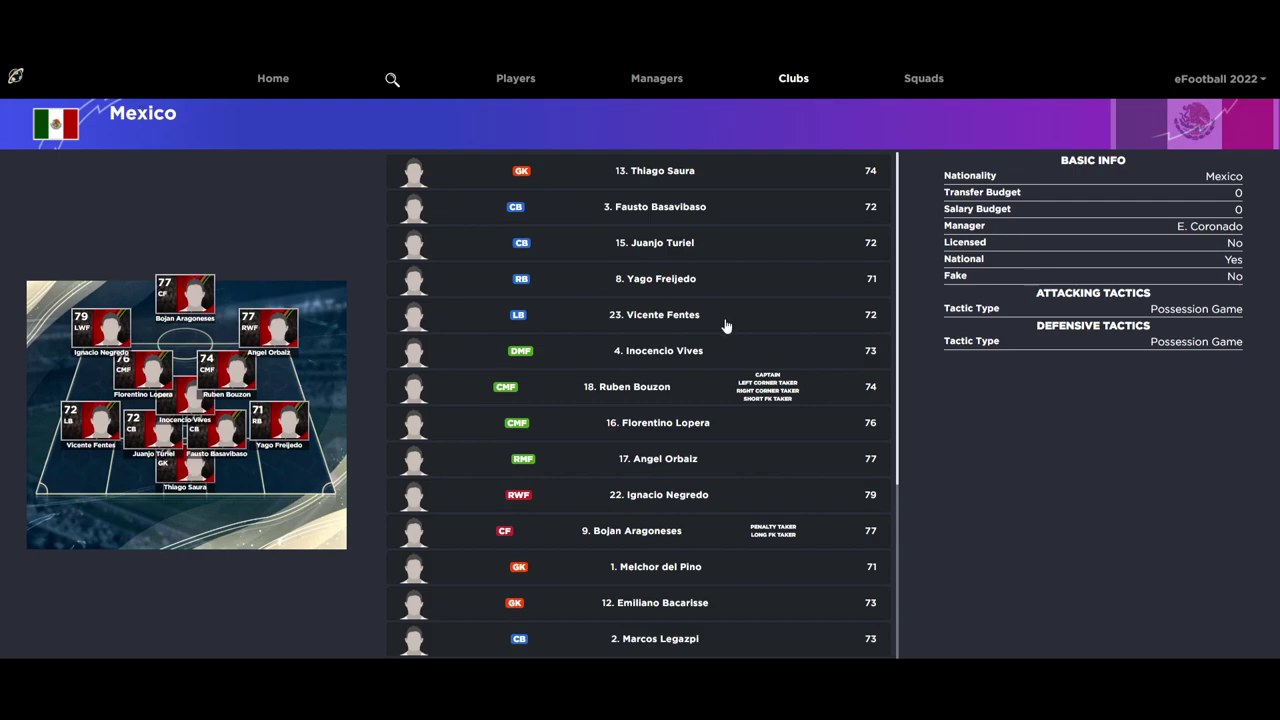
left_click(1213, 228)
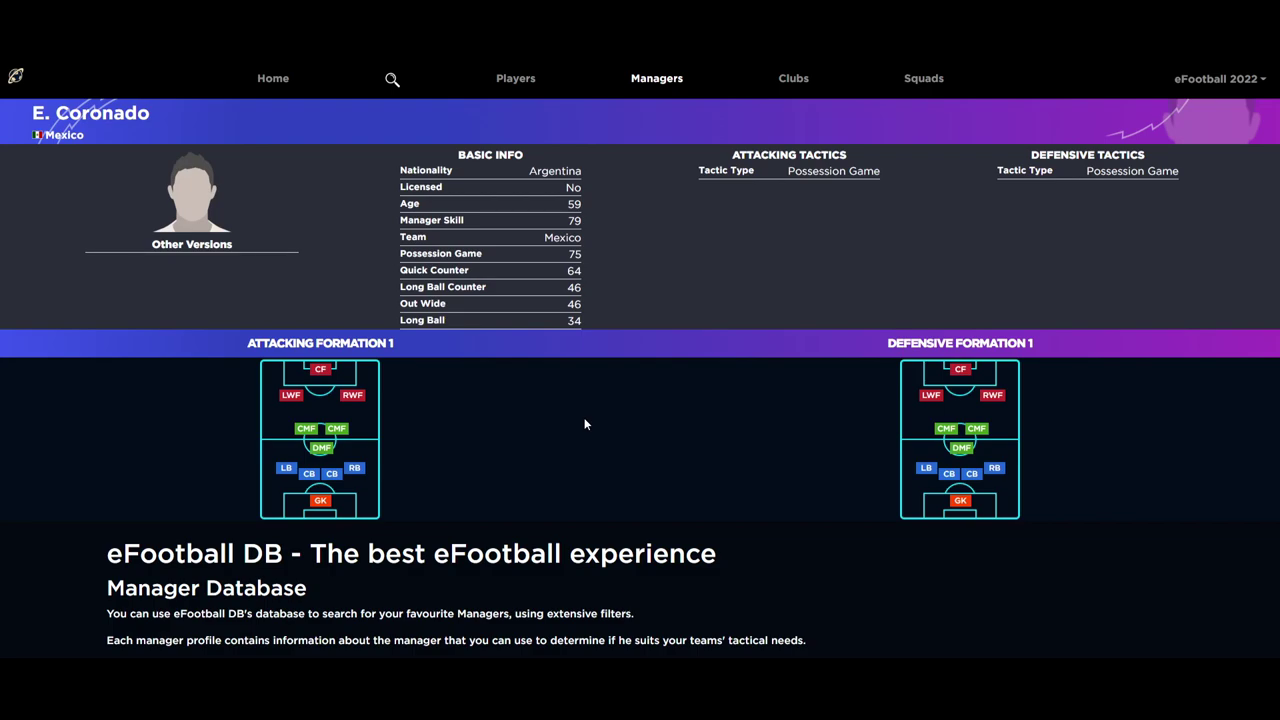
left_click(273, 80)
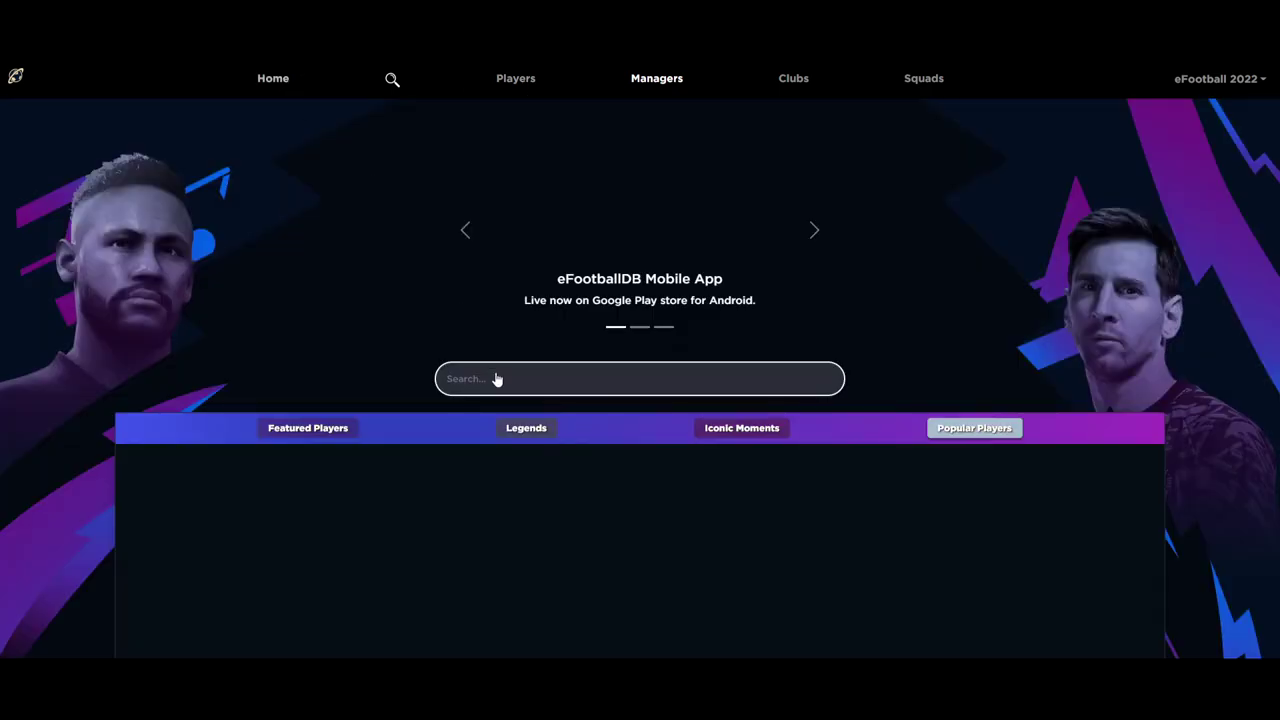
Open the Players list and filter its Version to Brazil 1994.
left_click(511, 86)
scroll(471, 334, "down", 5)
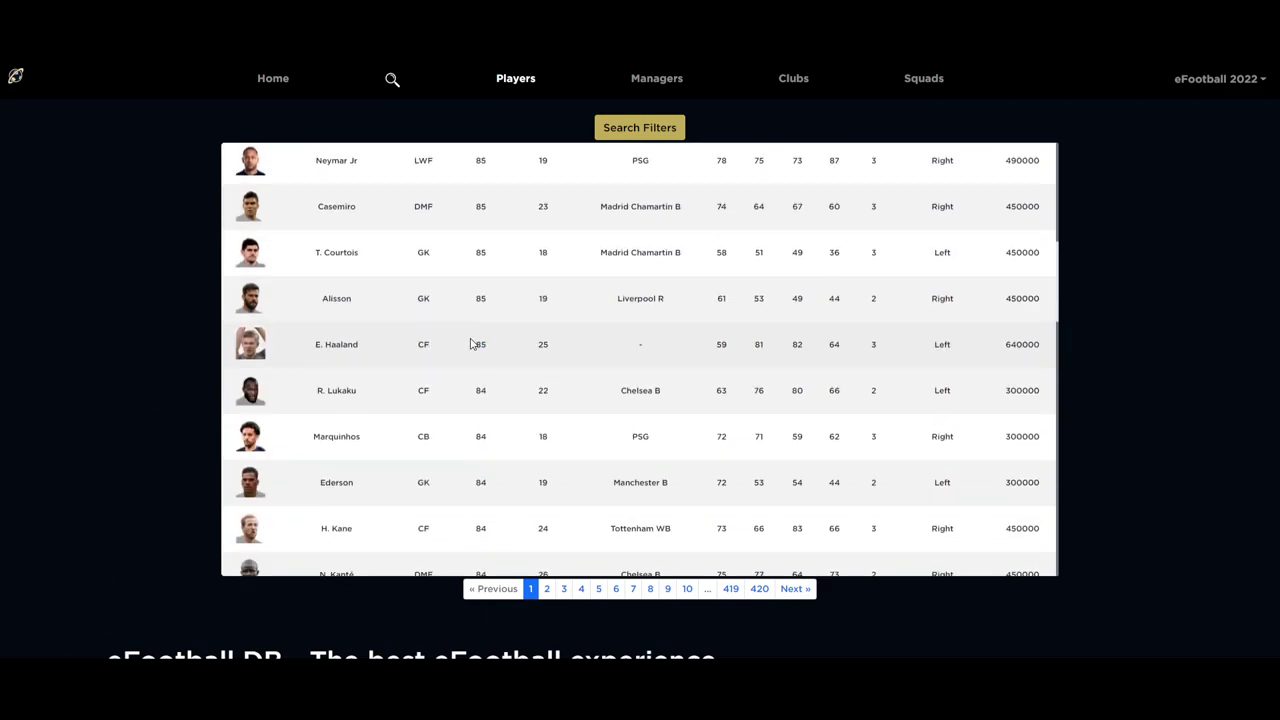
scroll(420, 440, "up", 5)
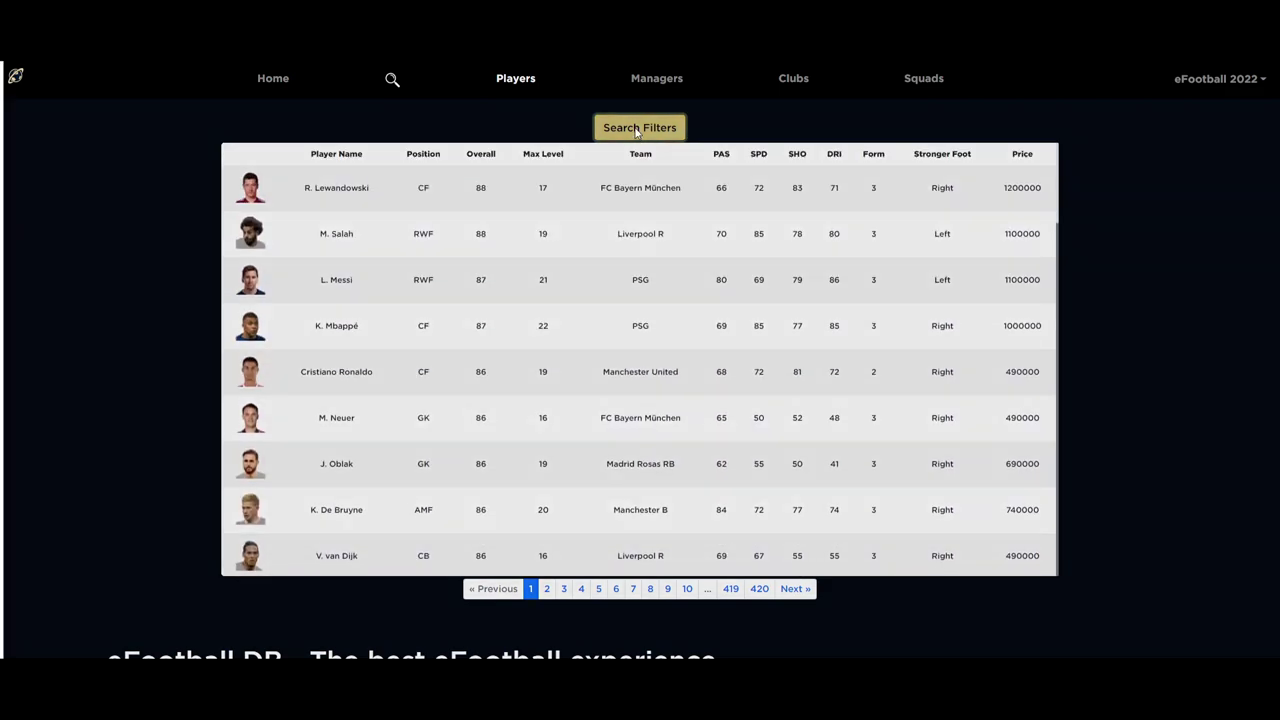
left_click(636, 130)
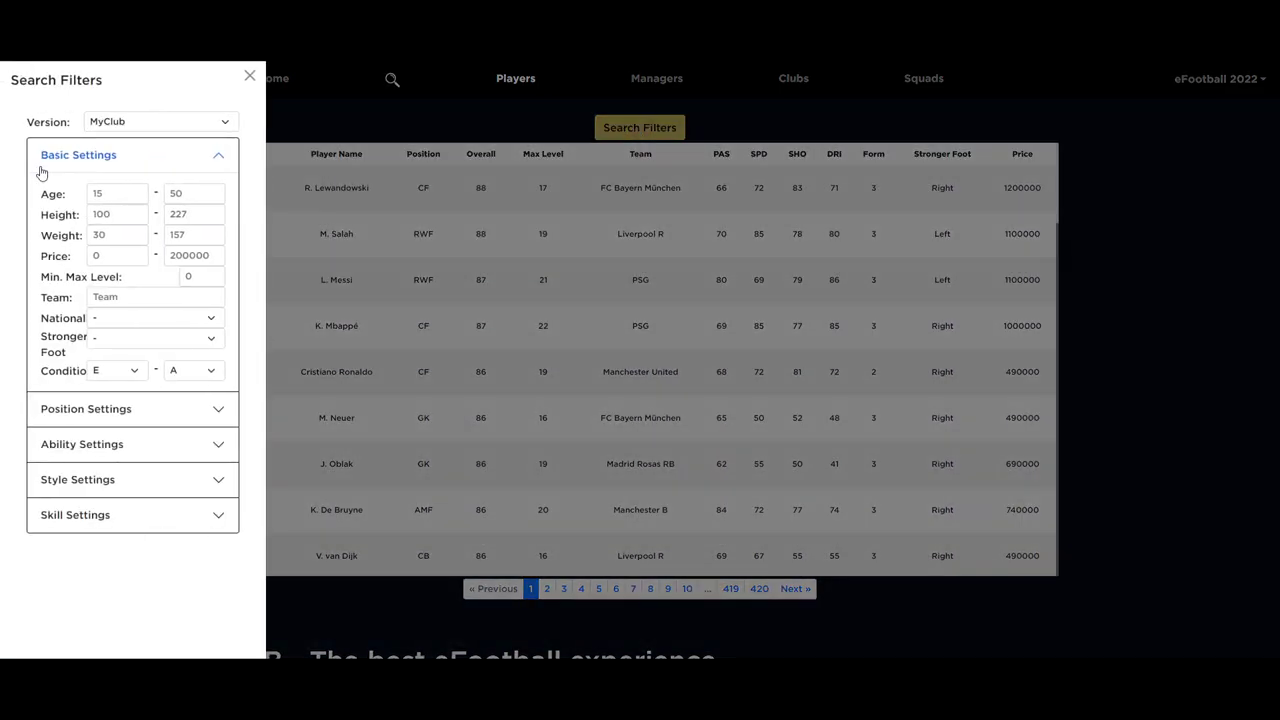
left_click(131, 122)
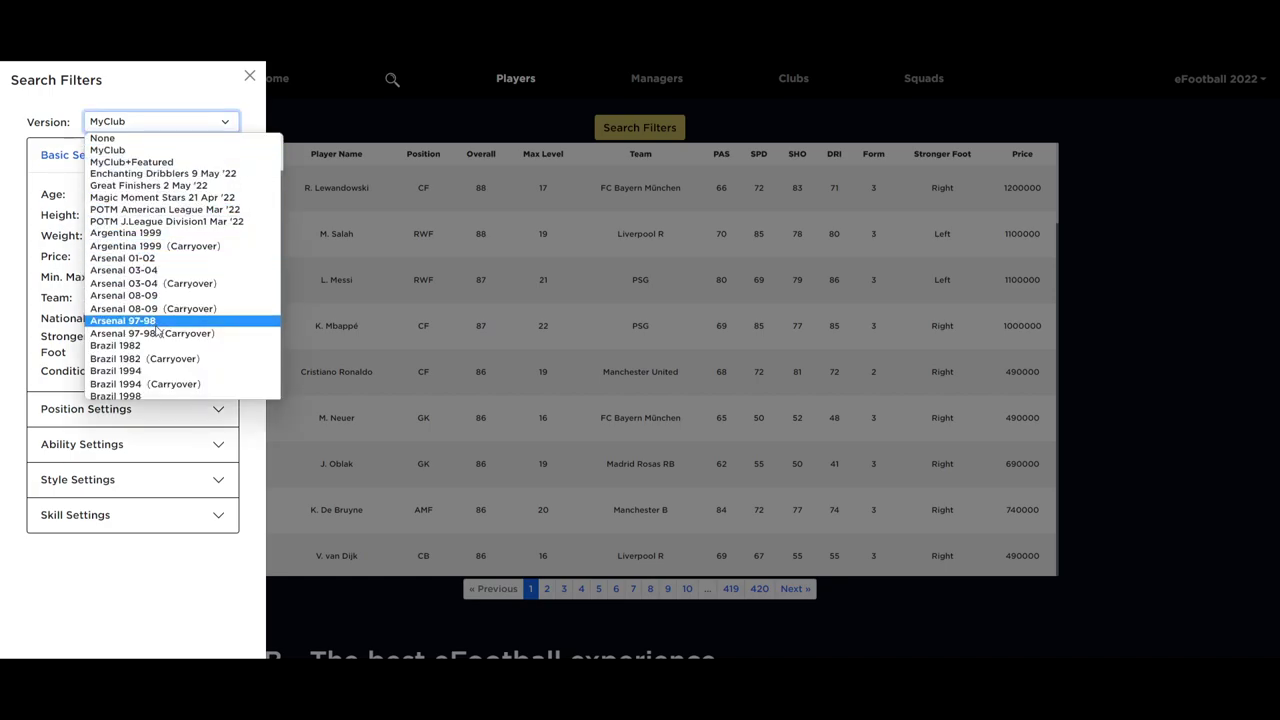
left_click(155, 372)
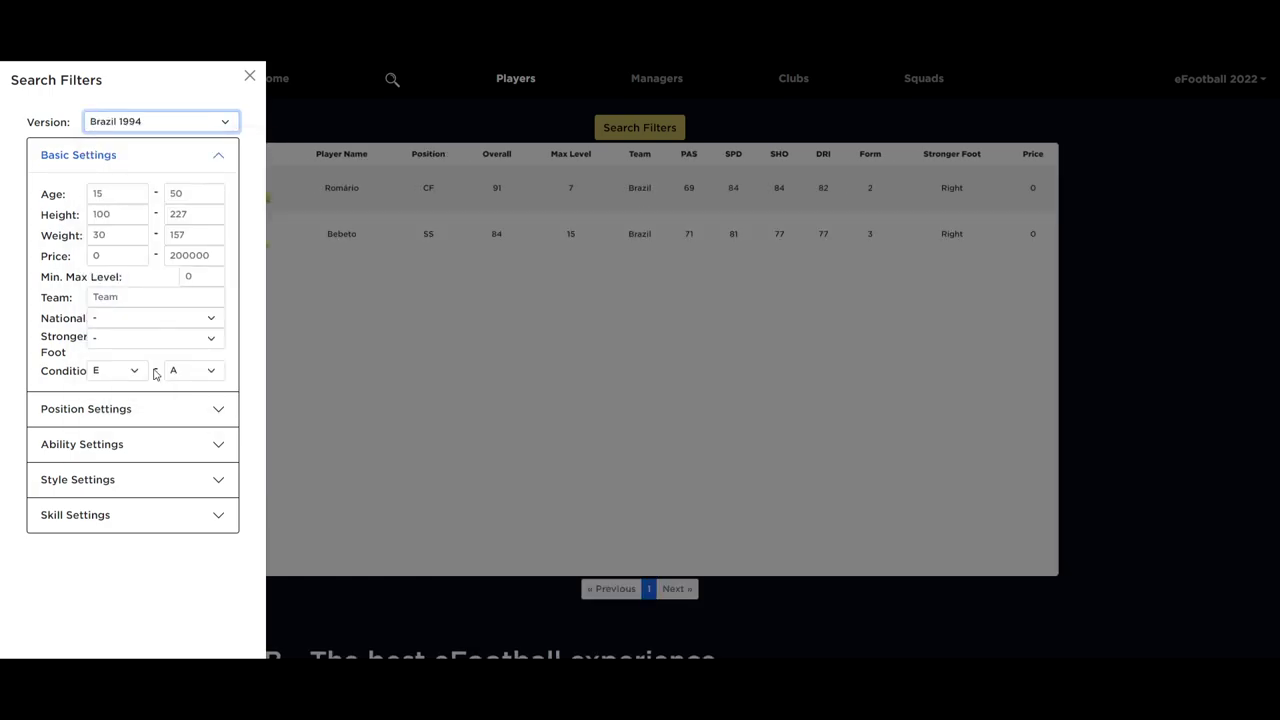
left_click(249, 76)
Try the Great Finishers 2 May '22 and POTM J.League Division1 Mar '22 version filters.
left_click(640, 127)
left_click(190, 124)
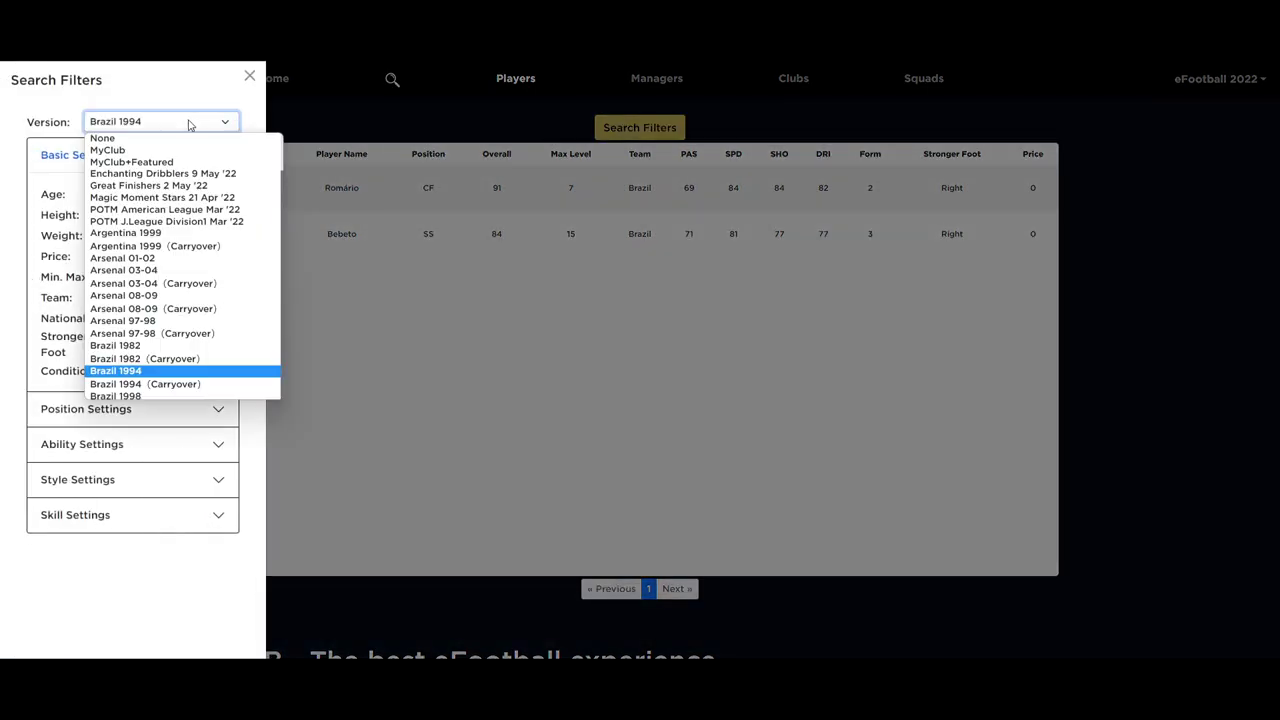
left_click(148, 185)
left_click(250, 77)
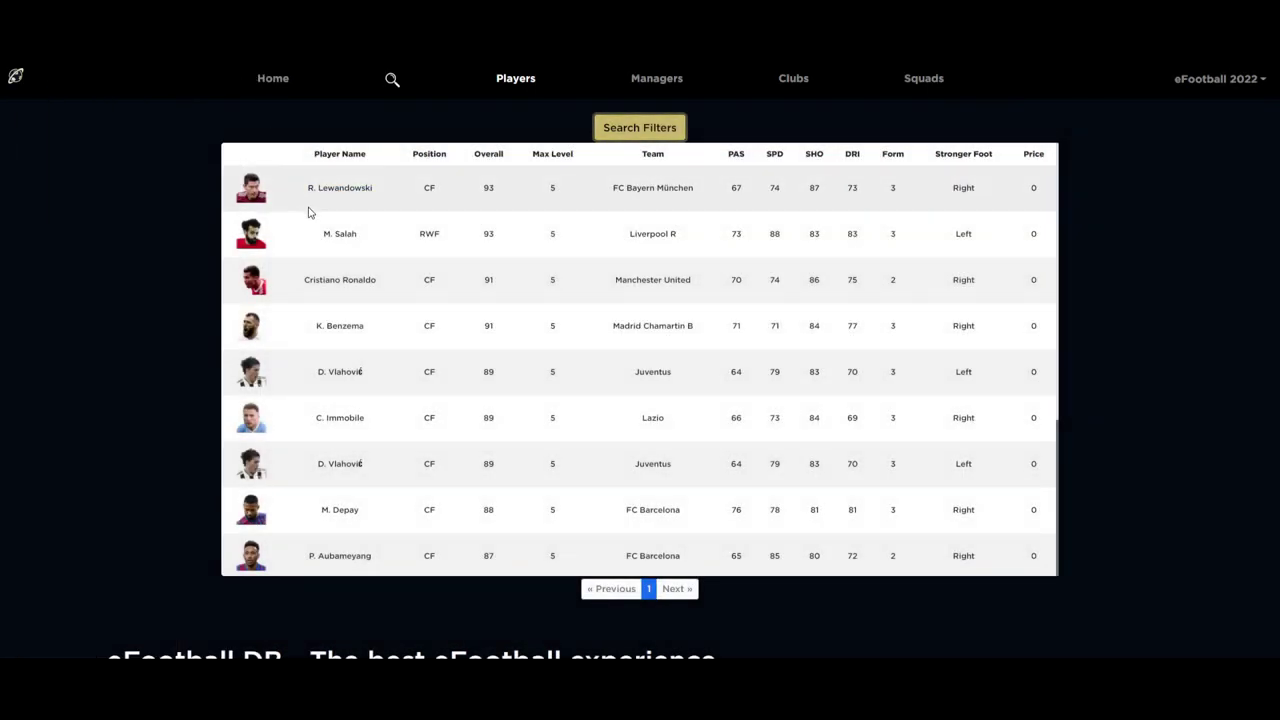
left_click(629, 128)
left_click(152, 122)
left_click(169, 223)
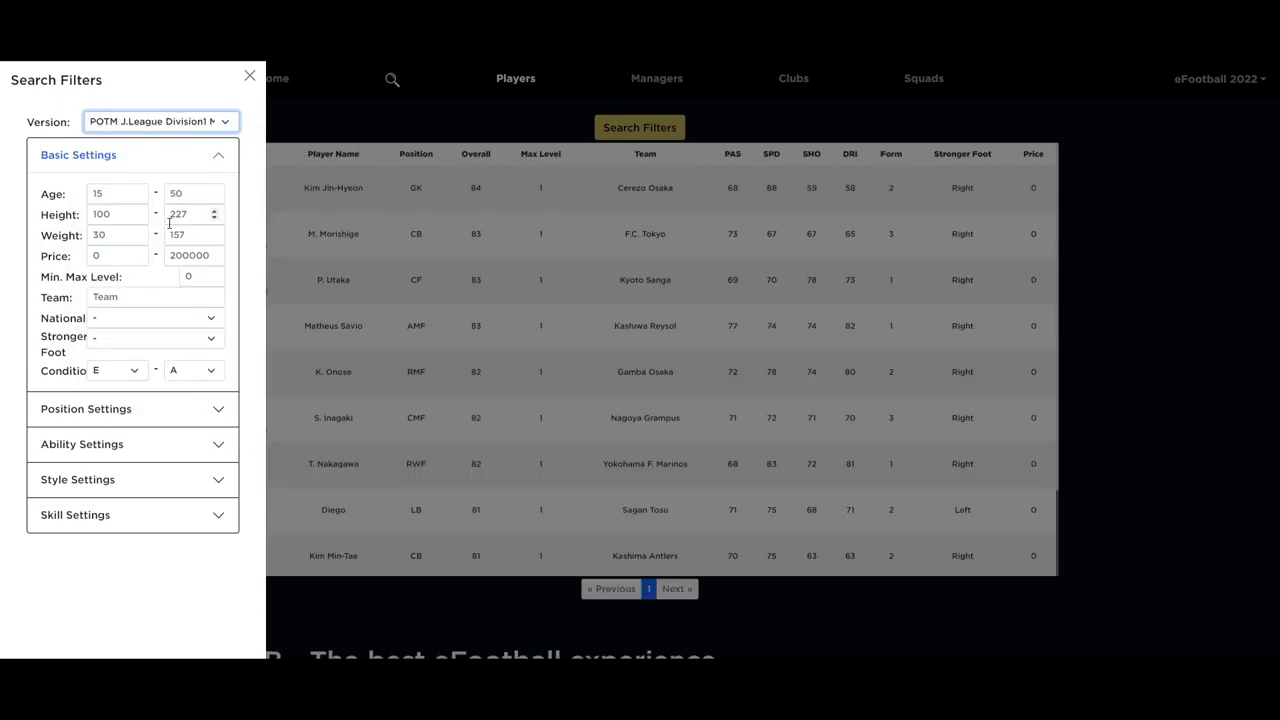
left_click(249, 77)
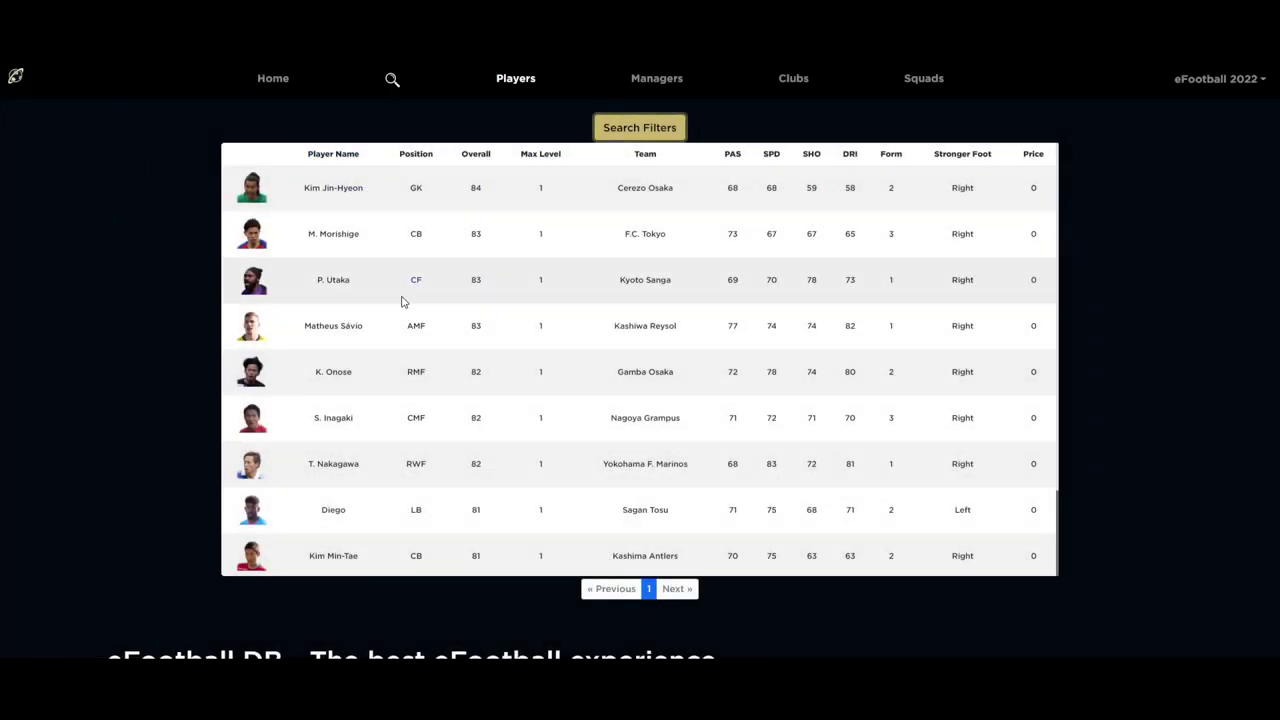
Clear the Version filter to list all players, then set it to MyClub.
left_click(622, 128)
left_click(155, 121)
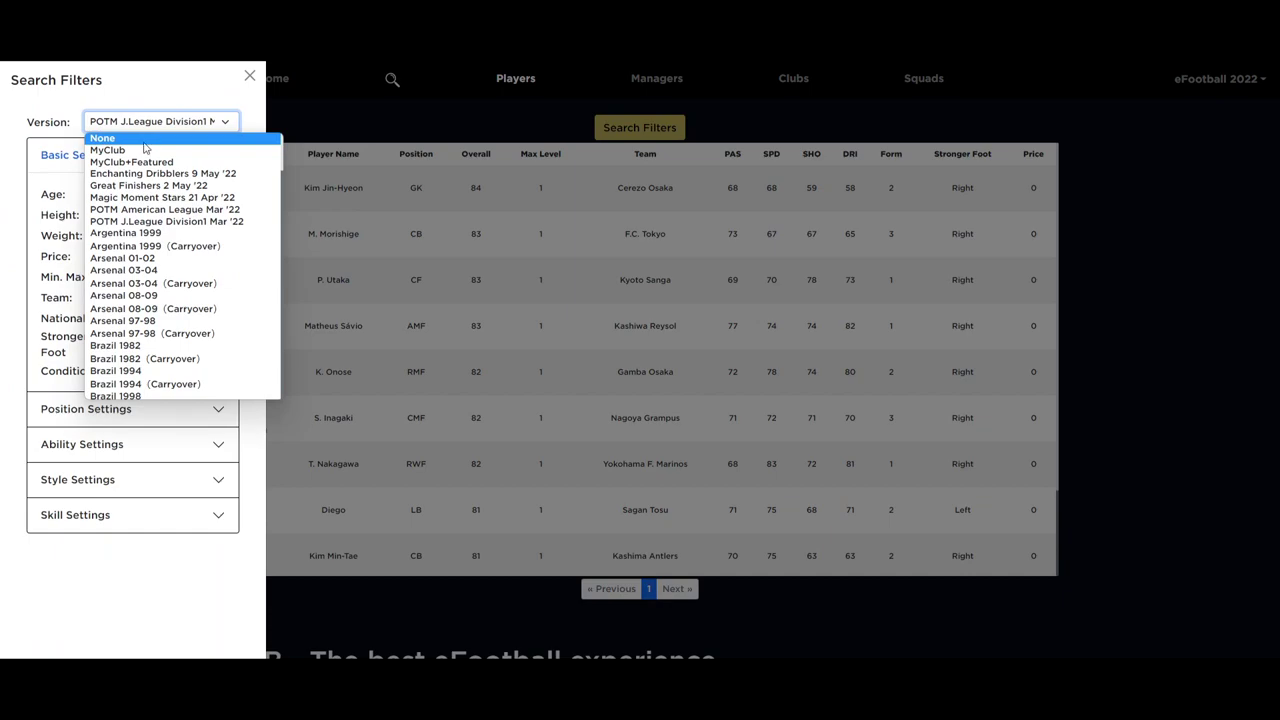
left_click(144, 141)
left_click(249, 78)
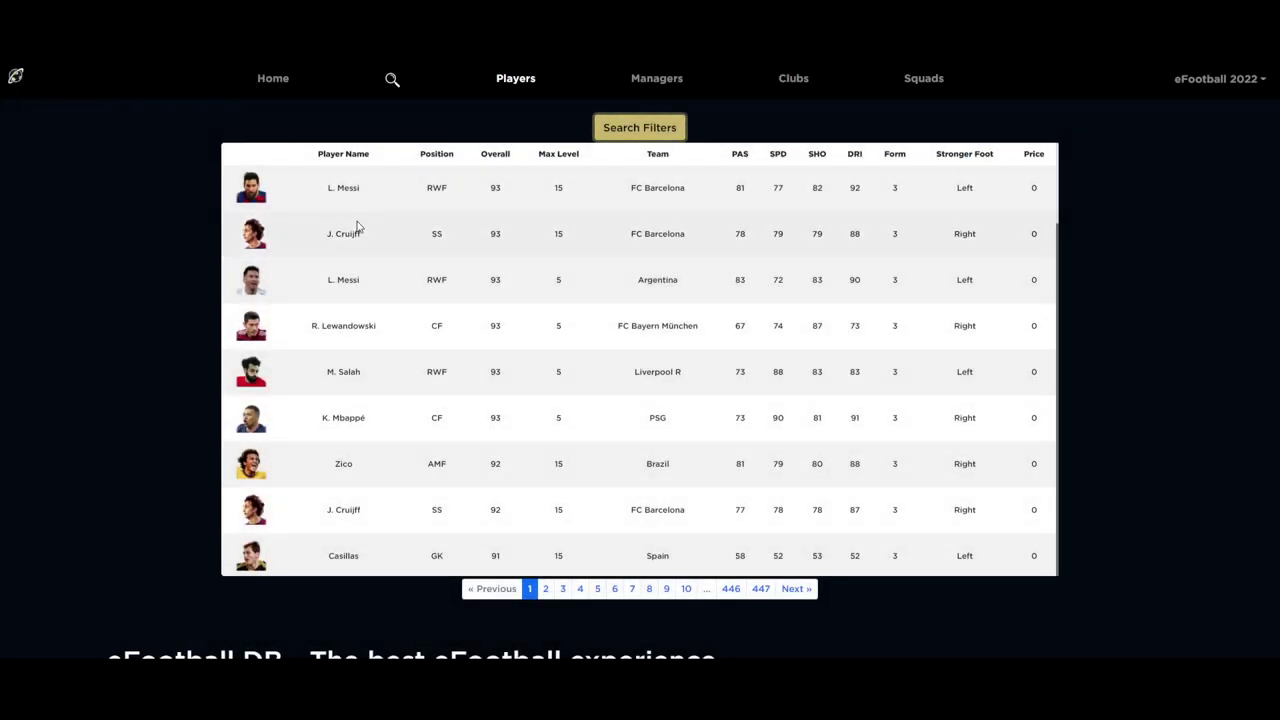
left_click(638, 128)
left_click(155, 121)
left_click(142, 152)
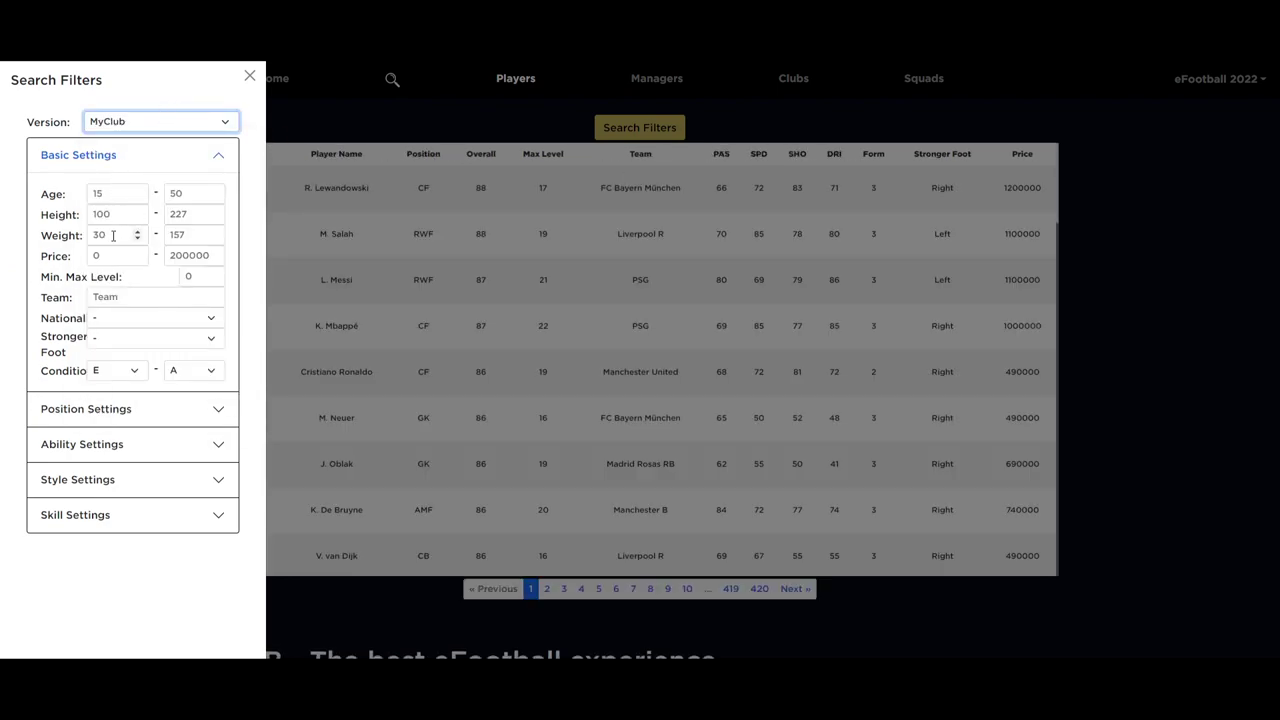
left_click(200, 255)
key("ctrl+a")
type("1000000")
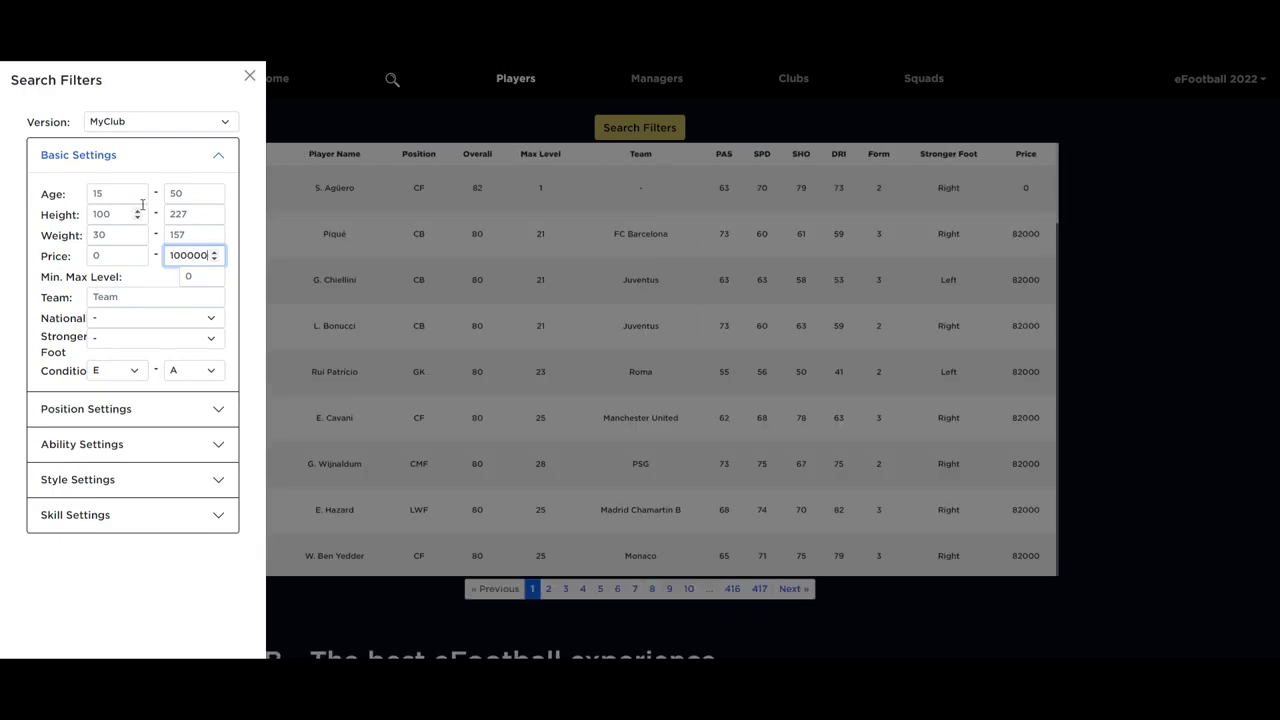
double_click(100, 193)
type("20")
key("Tab")
type("23")
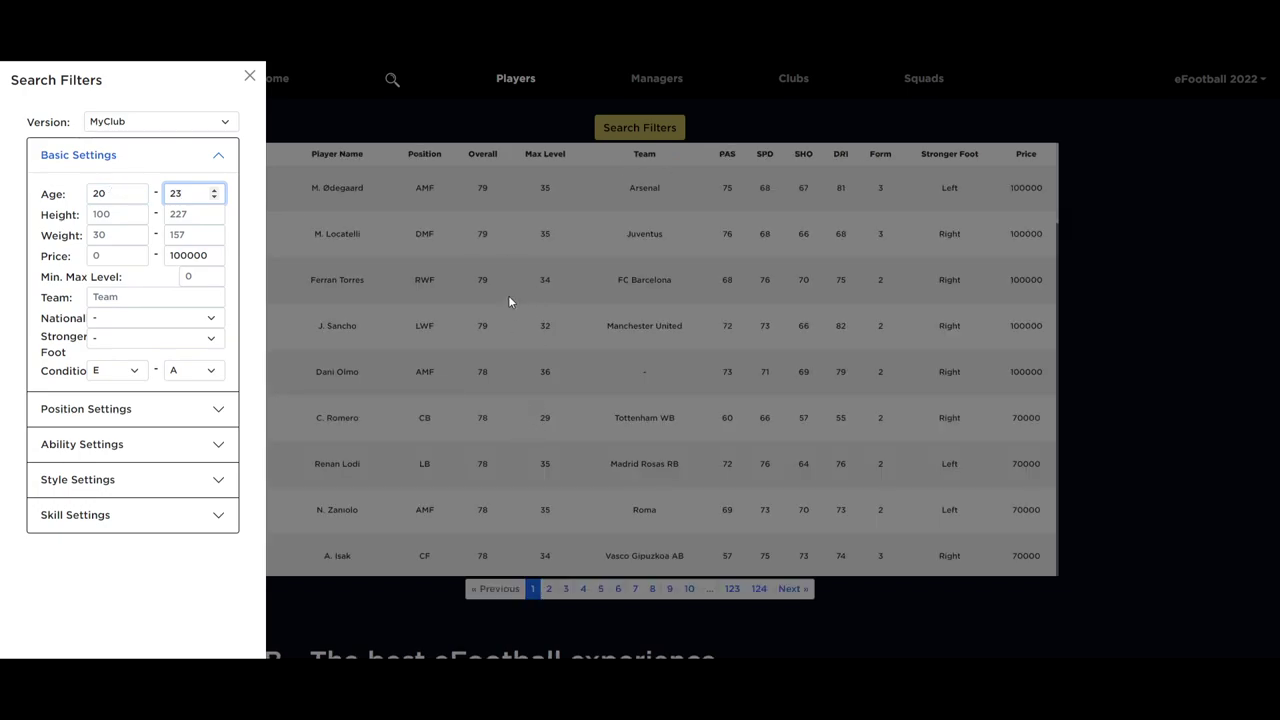
key("BackSpace")
key("BackSpace")
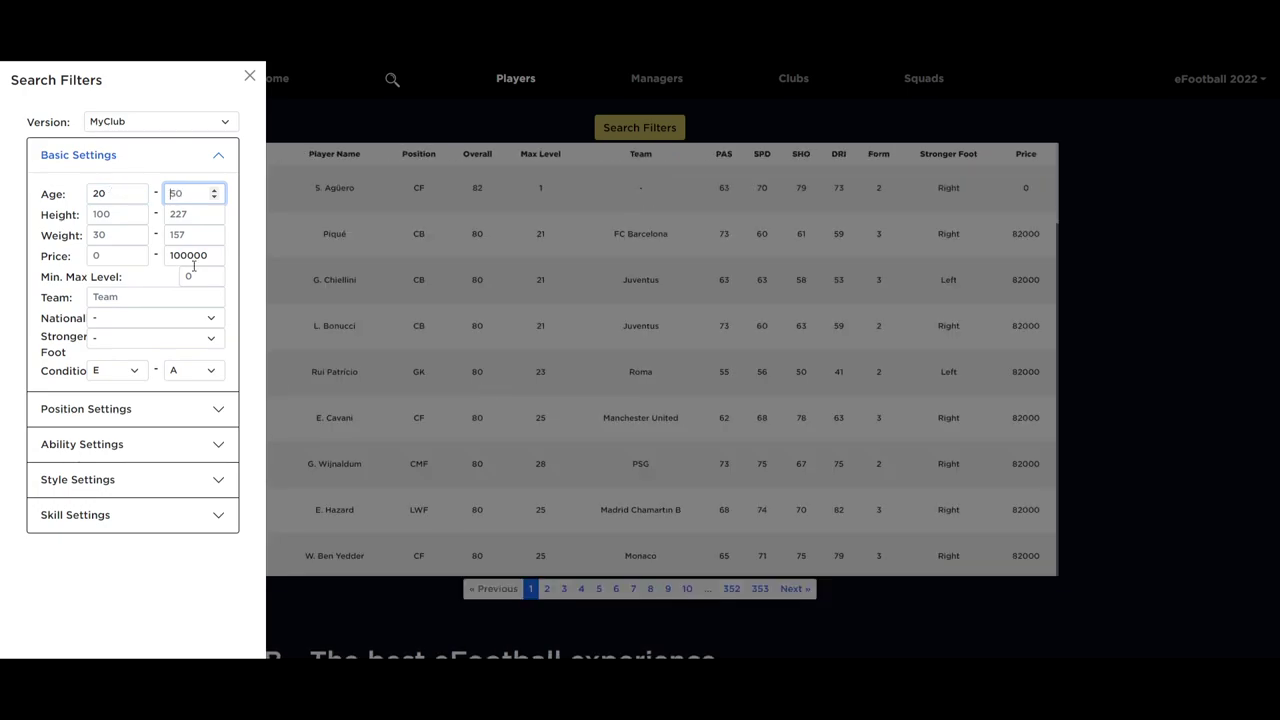
left_click(107, 193)
key("BackSpace")
key("BackSpace")
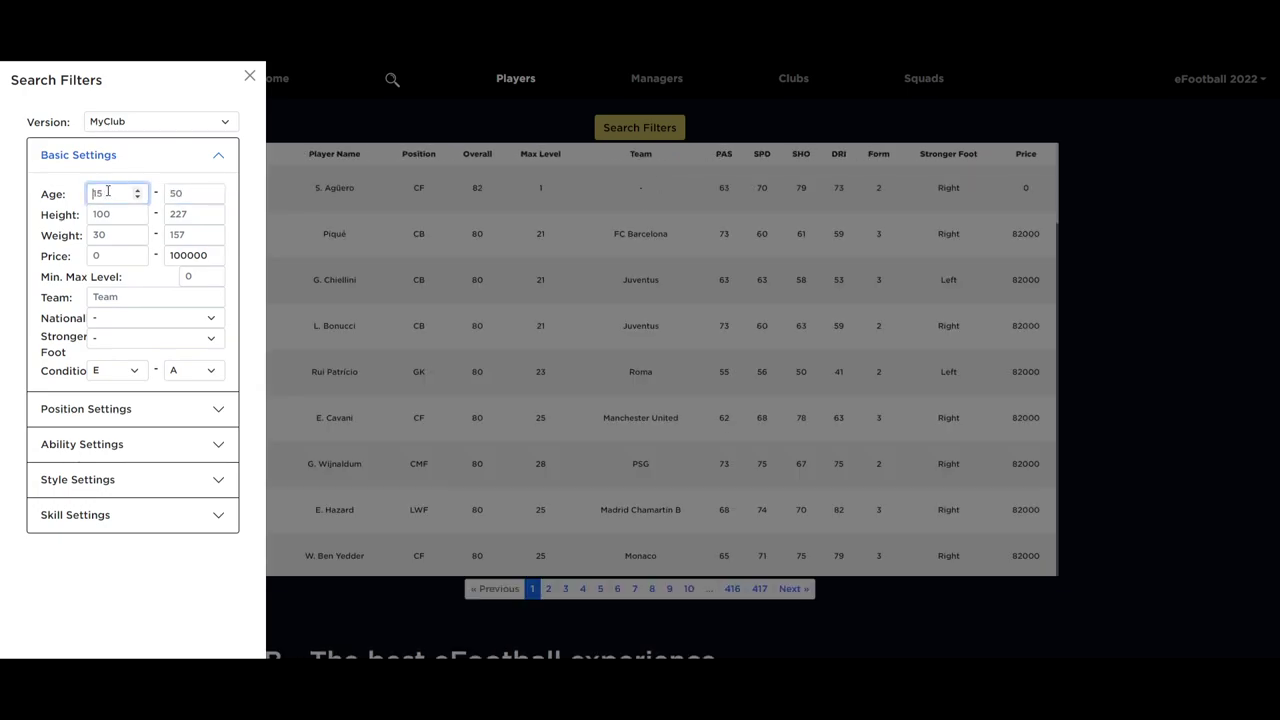
double_click(206, 254)
type("200000")
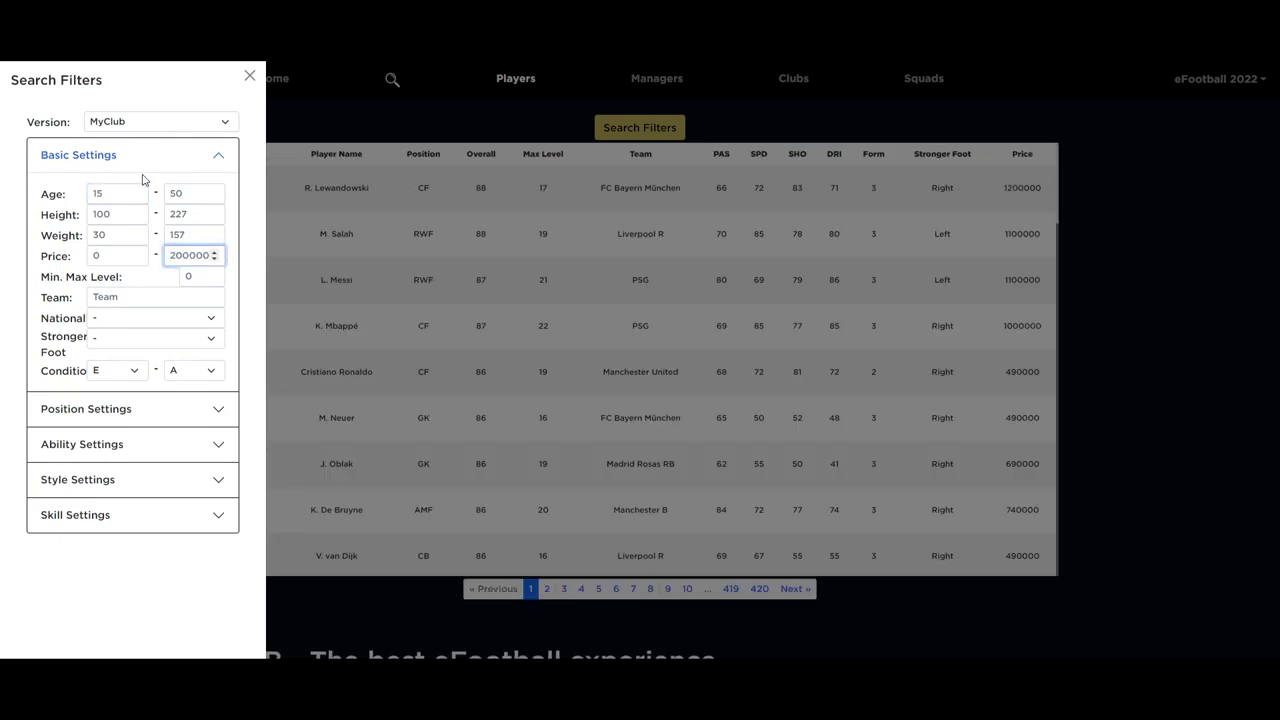
left_click(198, 275)
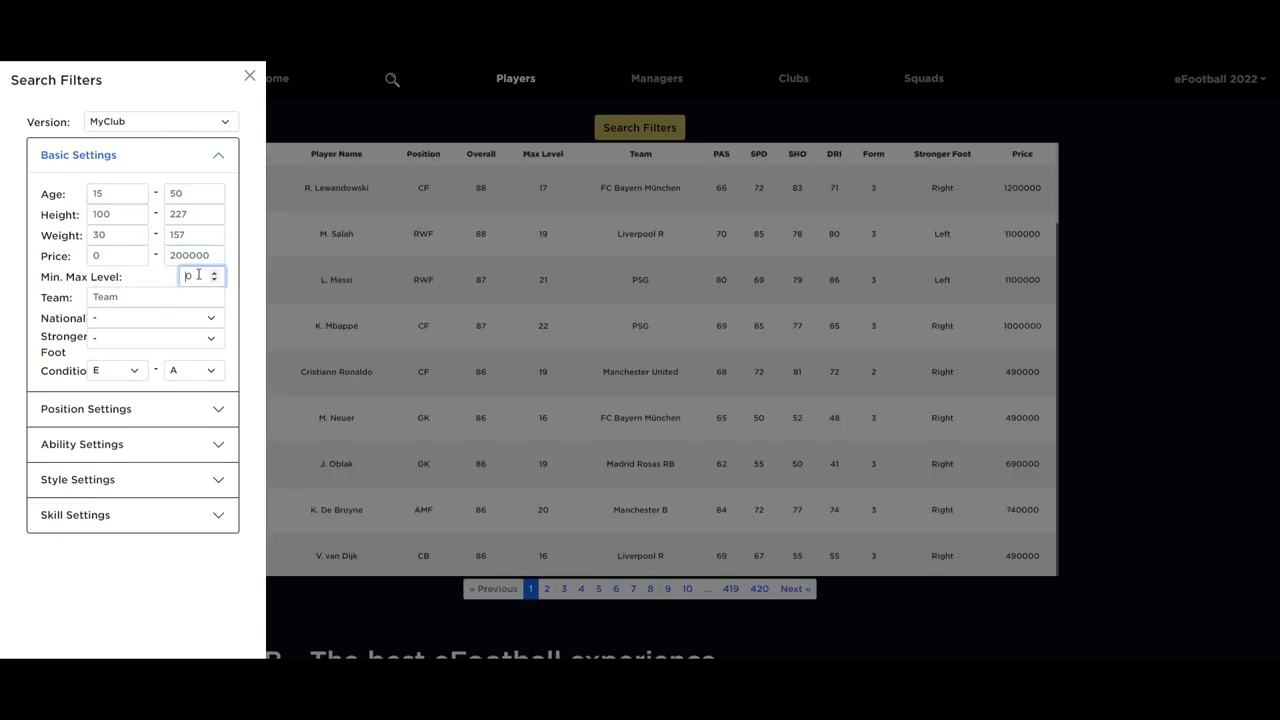
type("90")
key("BackSpace")
key("BackSpace")
type("80")
key("BackSpace")
key("BackSpace")
type("0")
key("BackSpace")
type("17")
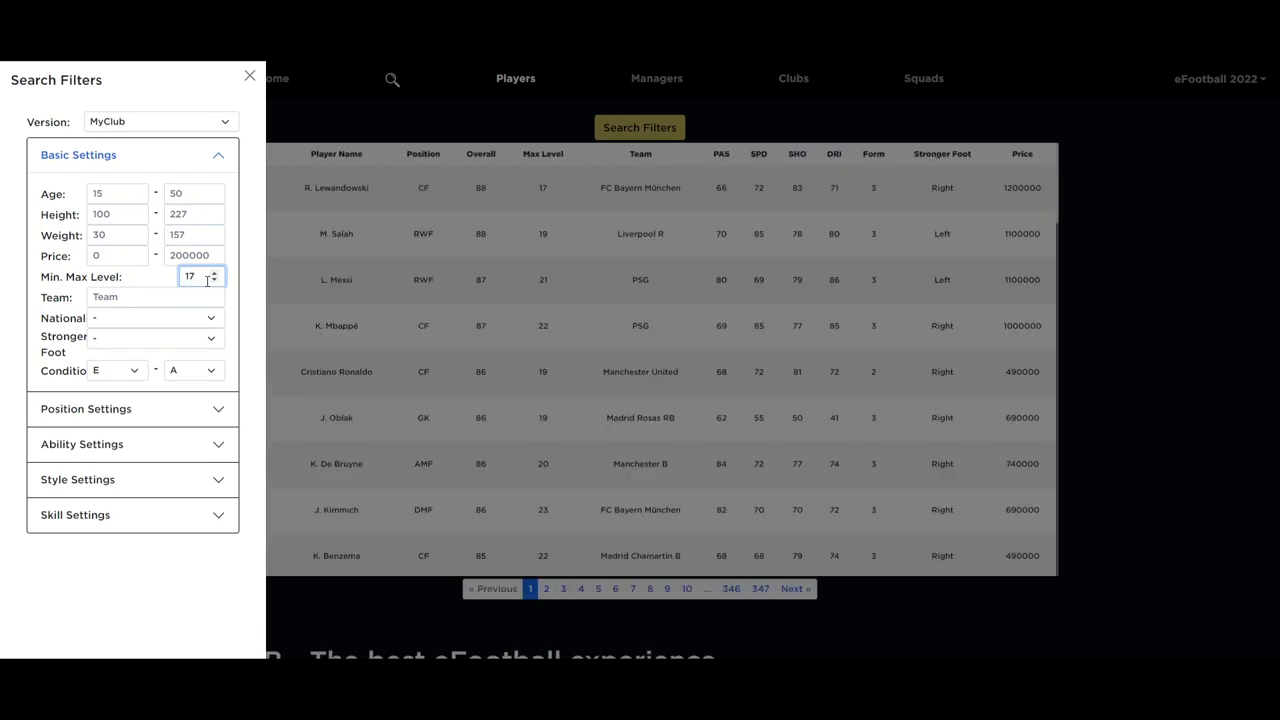
key("Up")
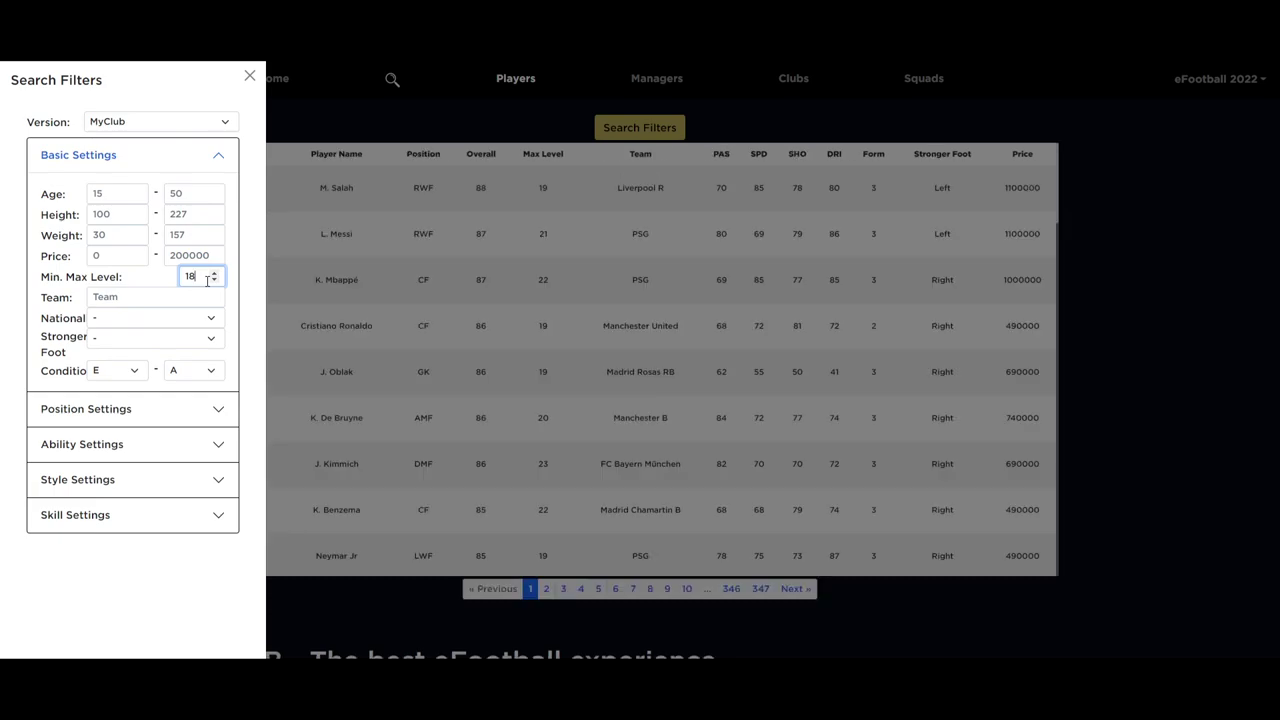
key("BackSpace")
key("BackSpace")
type("59")
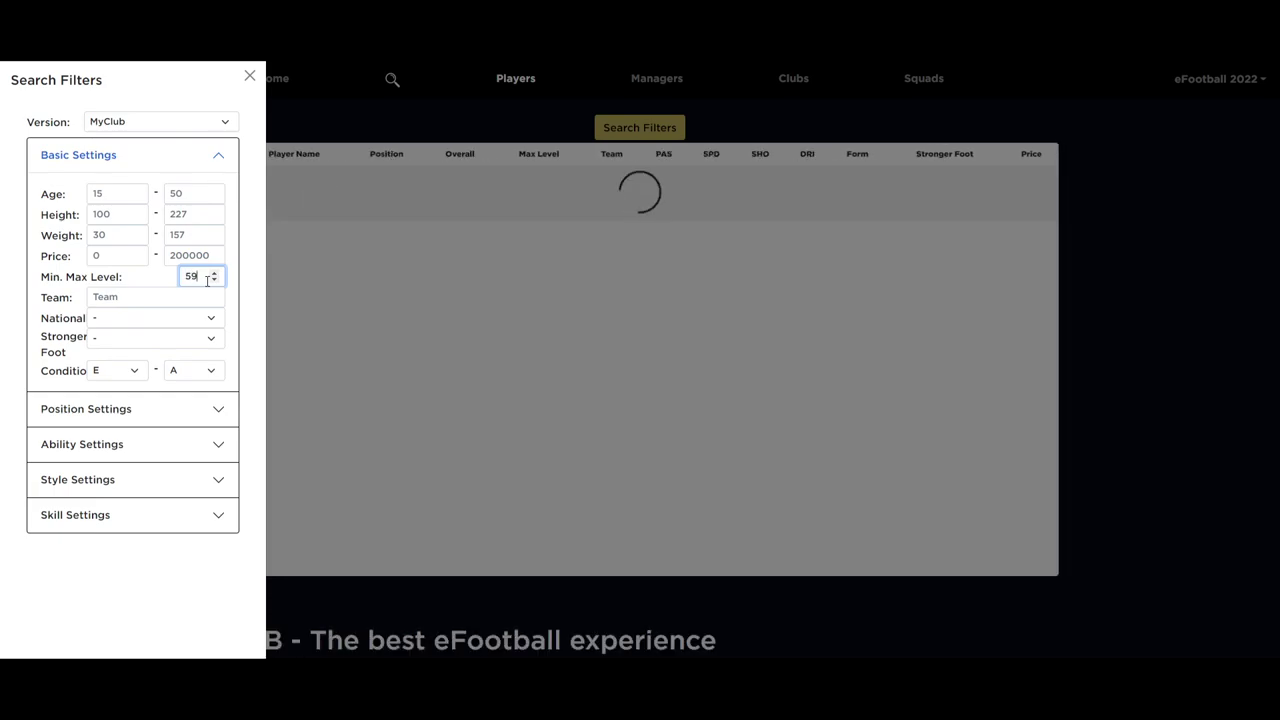
key("BackSpace")
key("BackSpace")
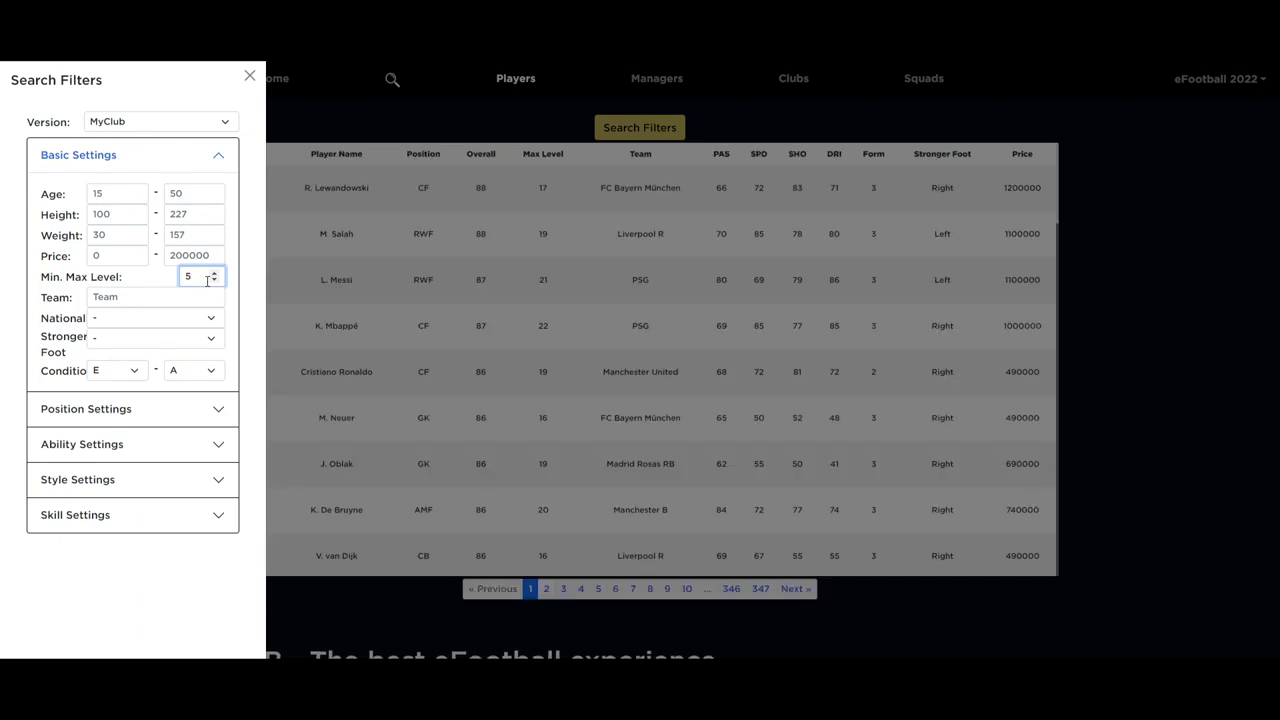
left_click(134, 298)
type("li")
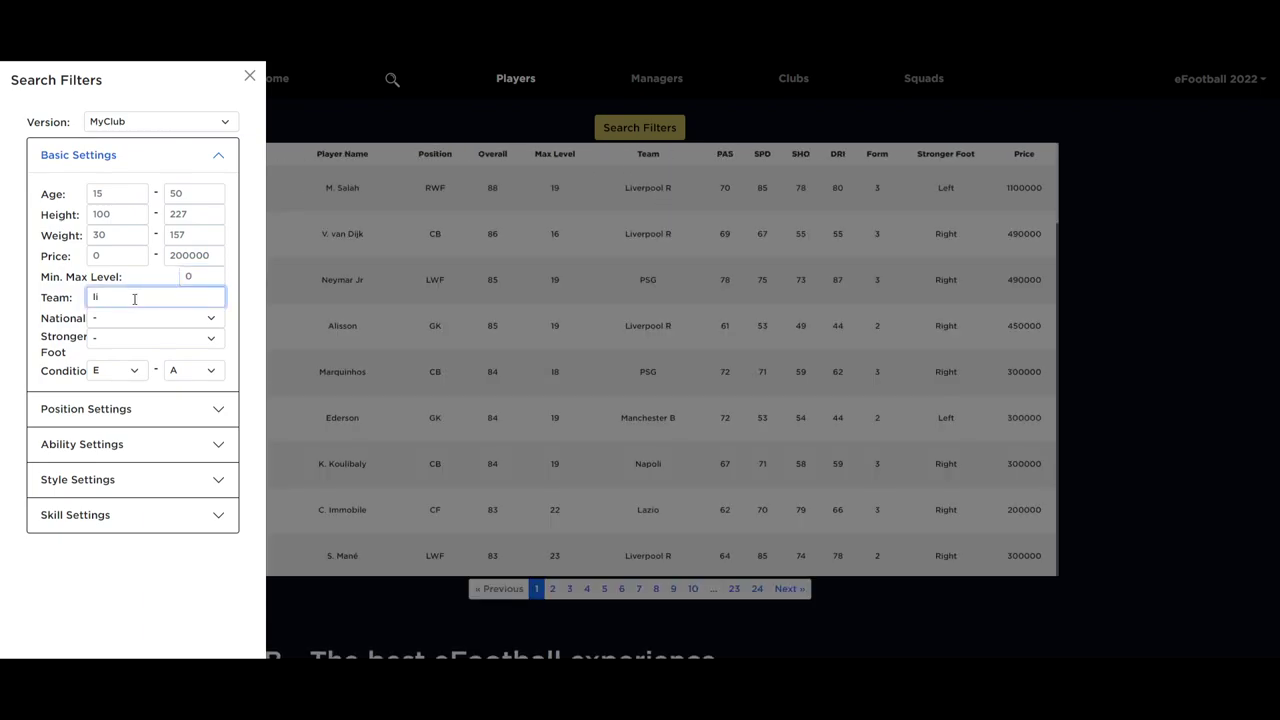
type("ver")
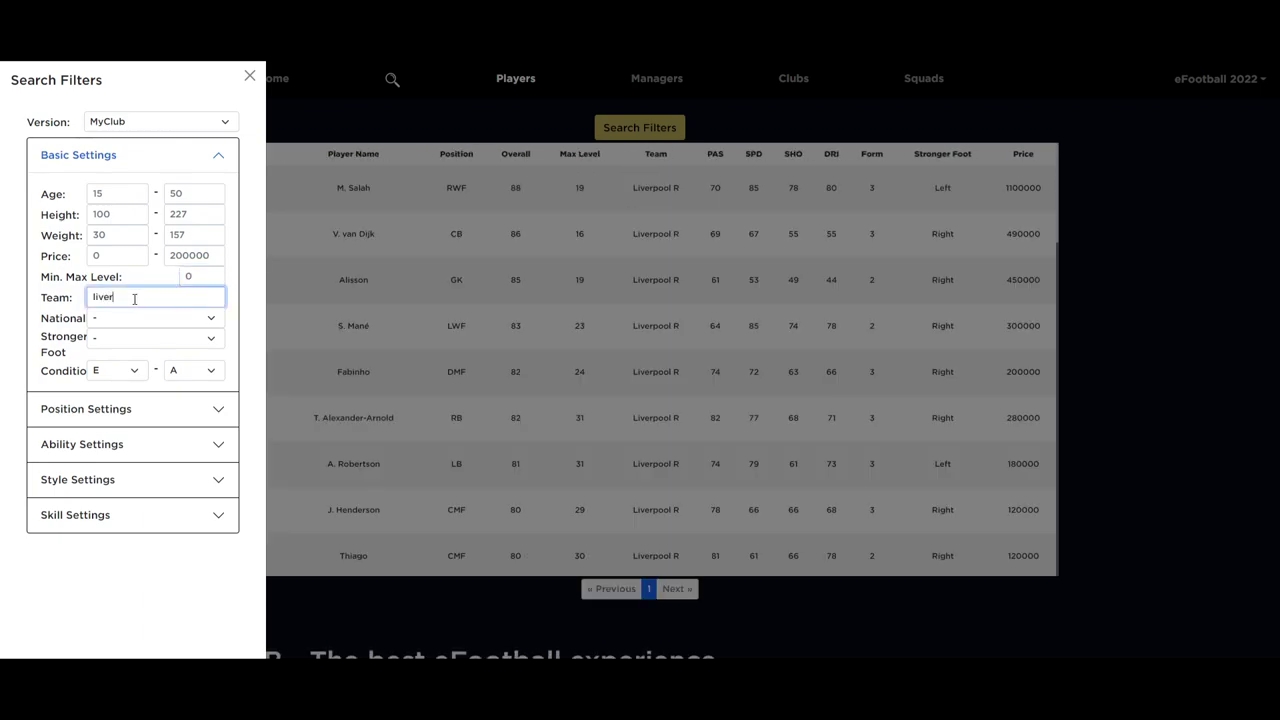
double_click(134, 298)
key("BackSpace")
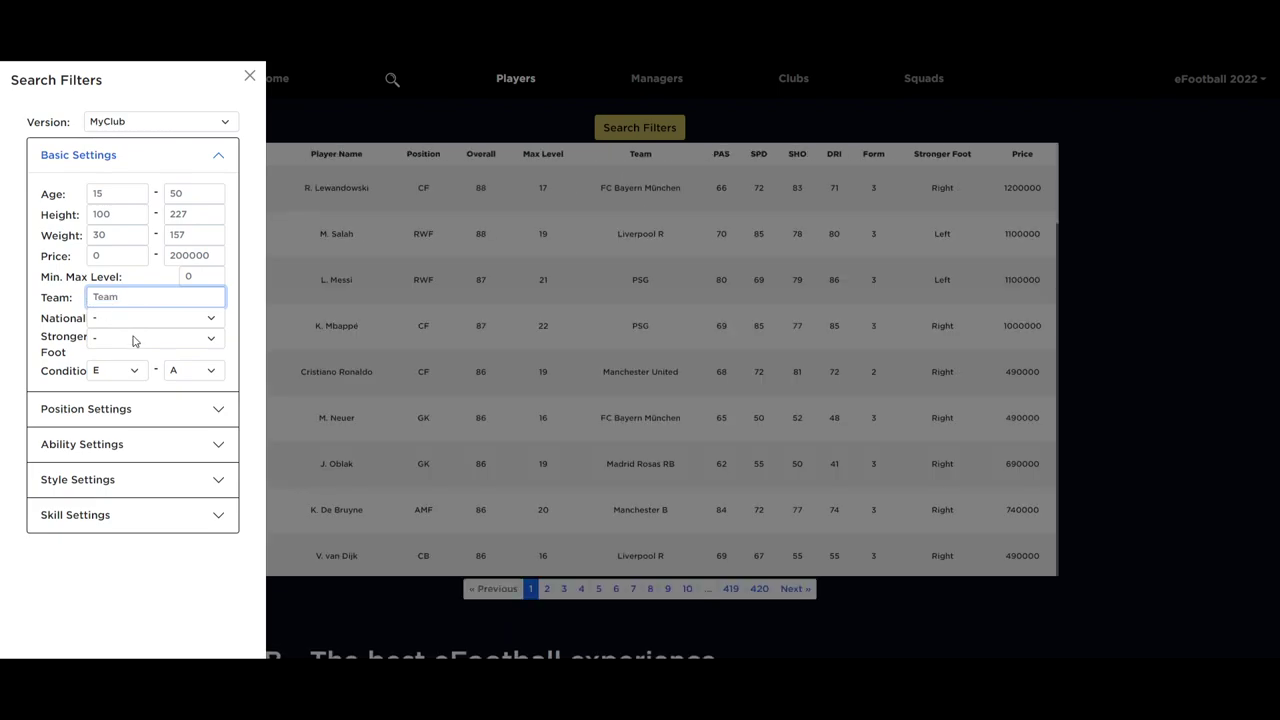
left_click(124, 412)
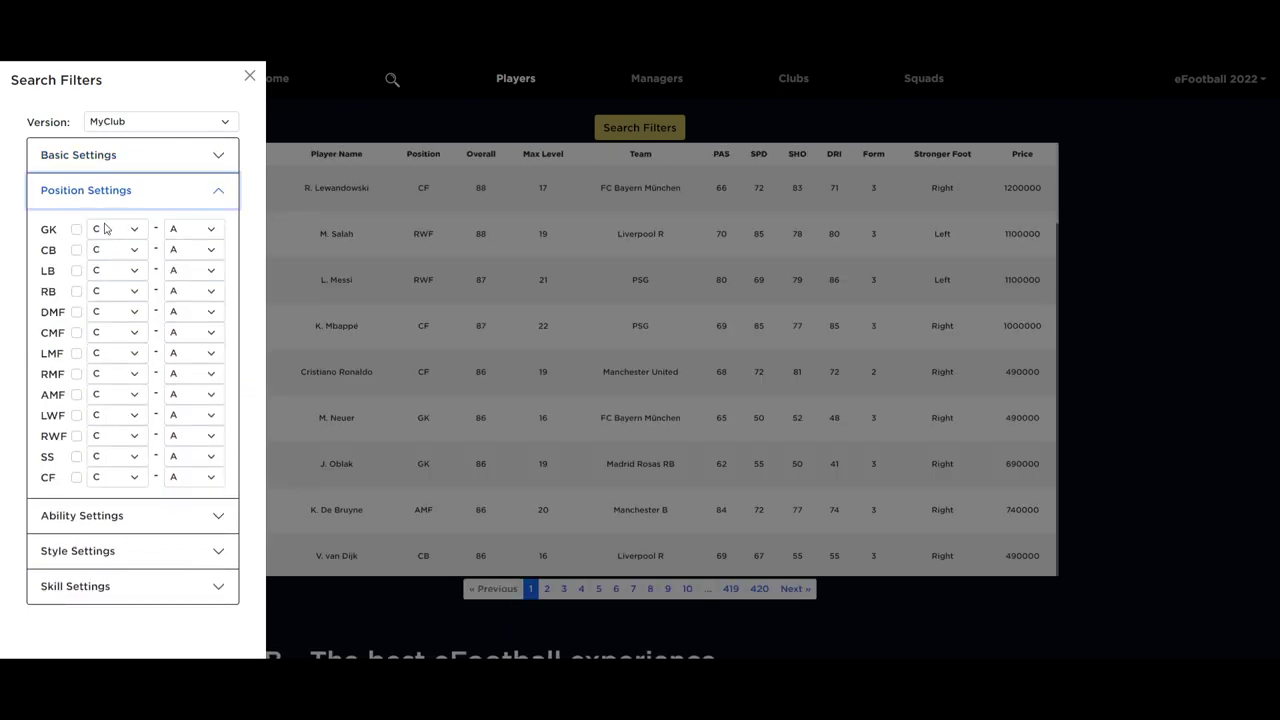
left_click(117, 518)
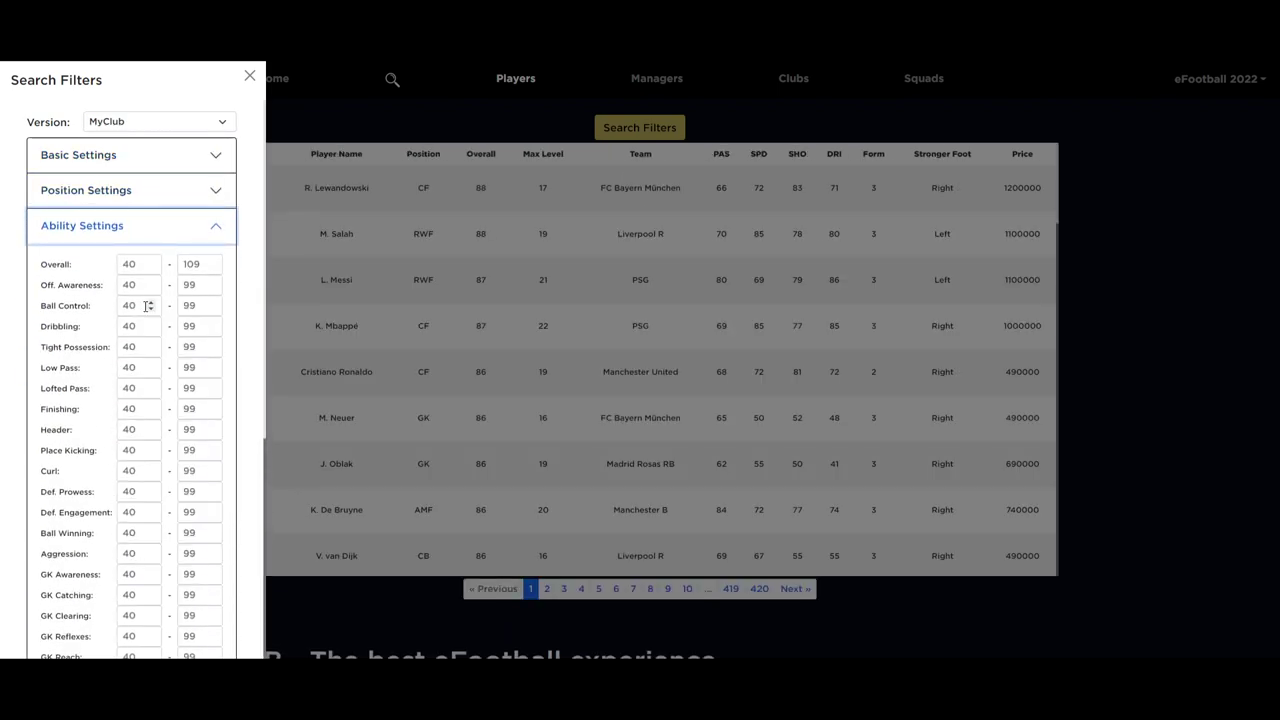
scroll(150, 500, "down", 4)
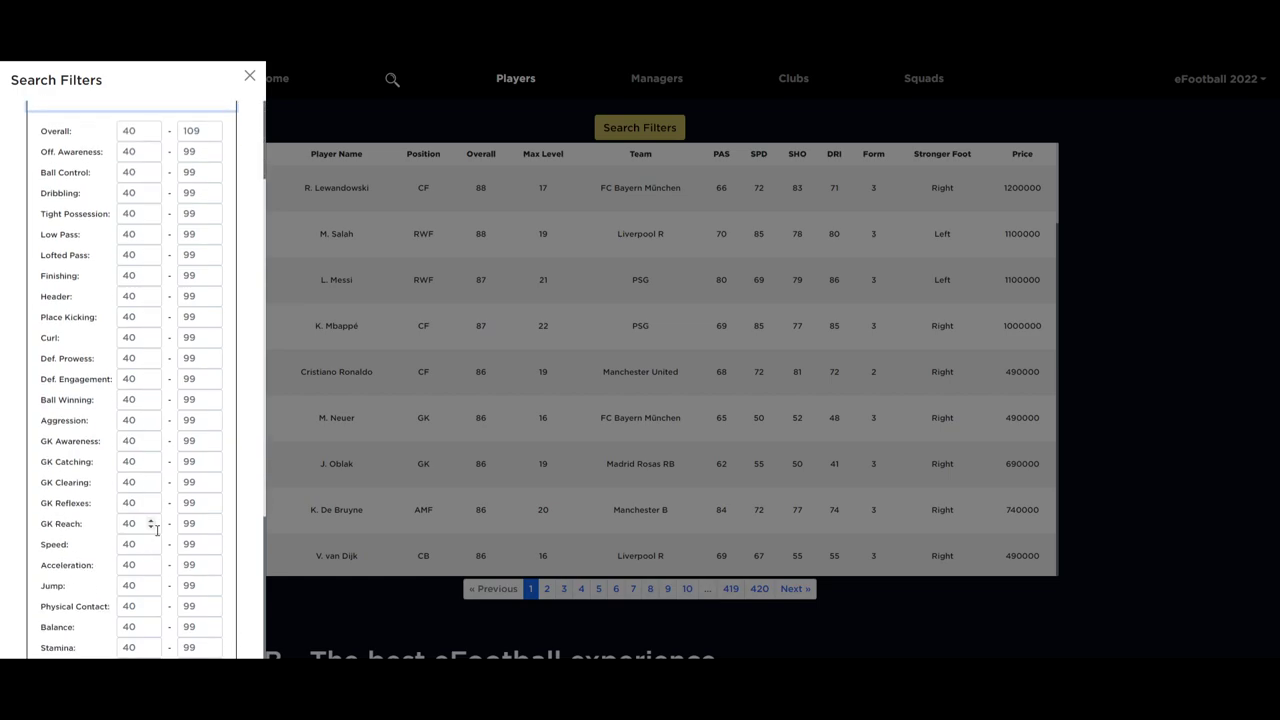
left_click(100, 610)
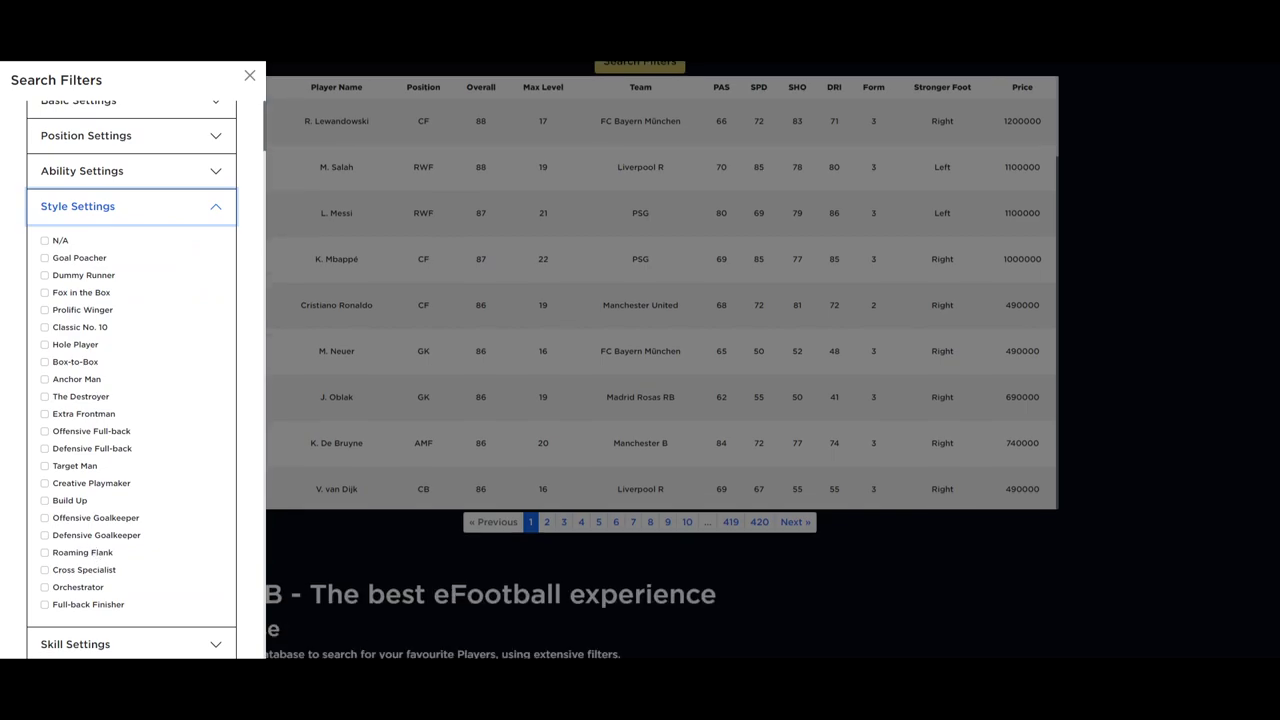
left_click(100, 644)
scroll(155, 380, "up", 3)
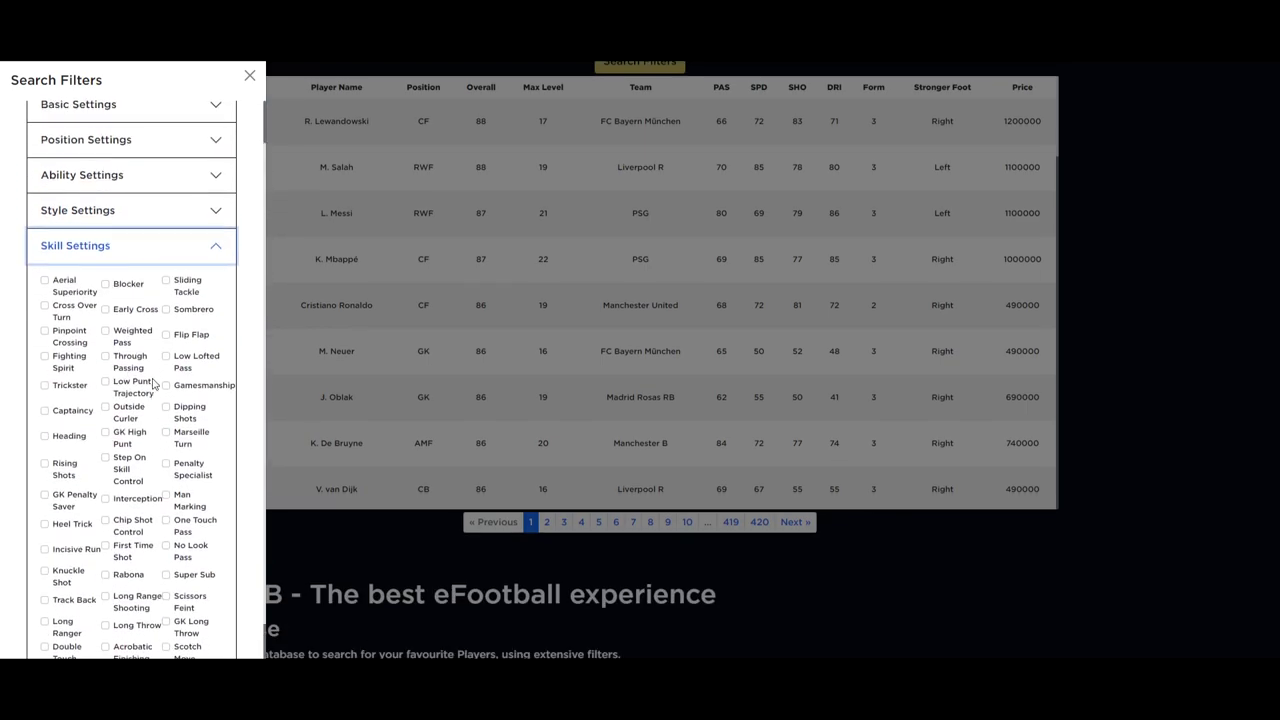
left_click(105, 158)
left_click(112, 191)
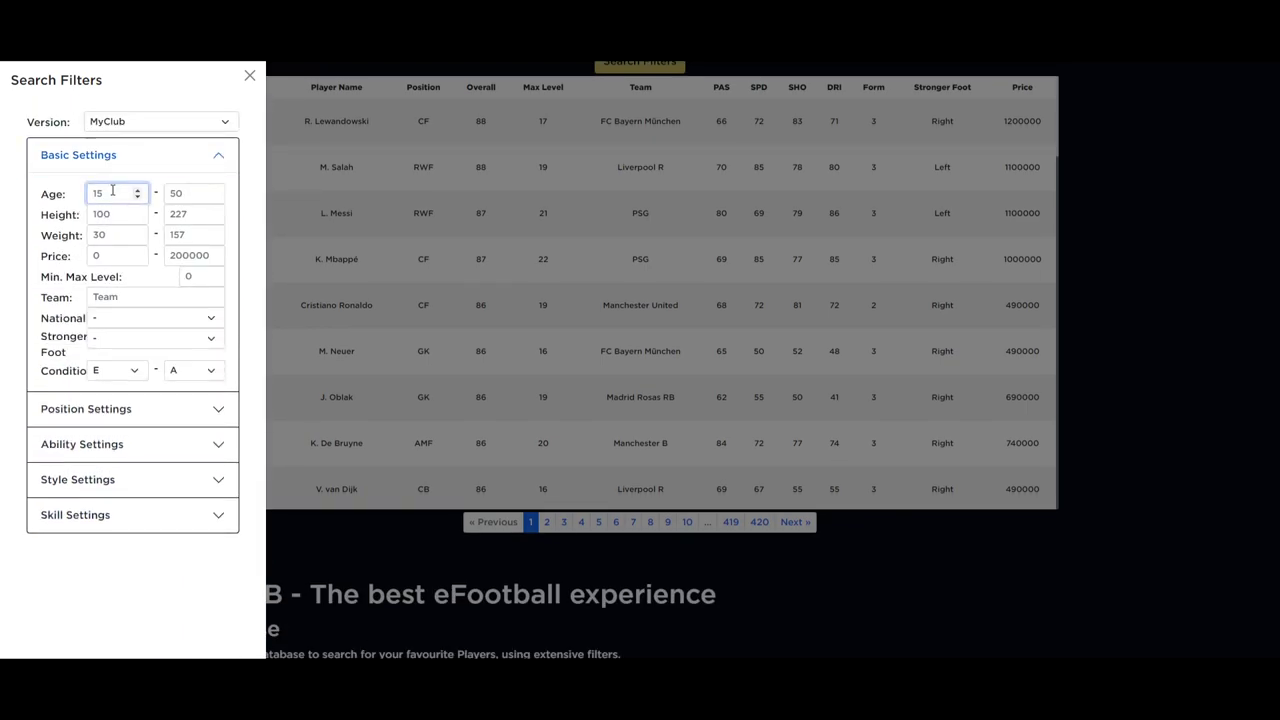
Filter players to age 23 and under, price up to 30000, and CF position.
double_click(184, 192)
type("23")
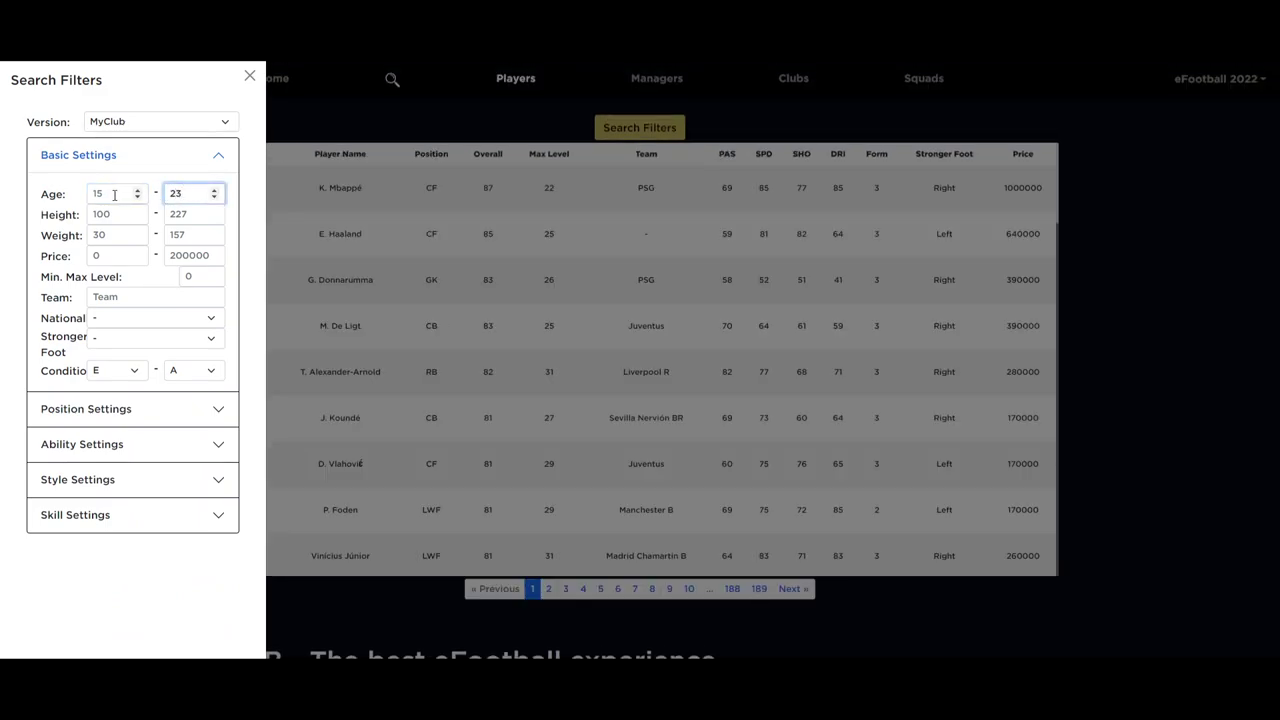
double_click(181, 254)
type("30000")
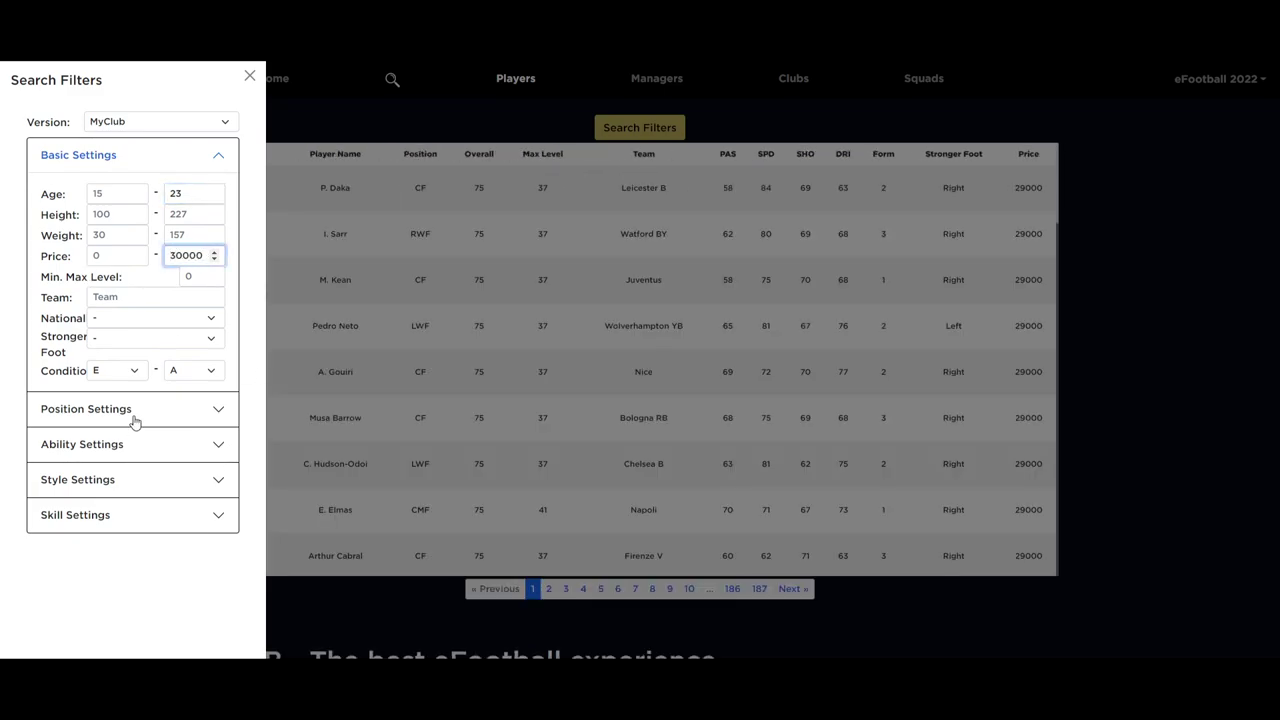
left_click(94, 409)
left_click(76, 477)
Set a minimum Quick Counter rating of 70 and close the search filters.
left_click(103, 516)
scroll(105, 510, "down", 5)
double_click(110, 500)
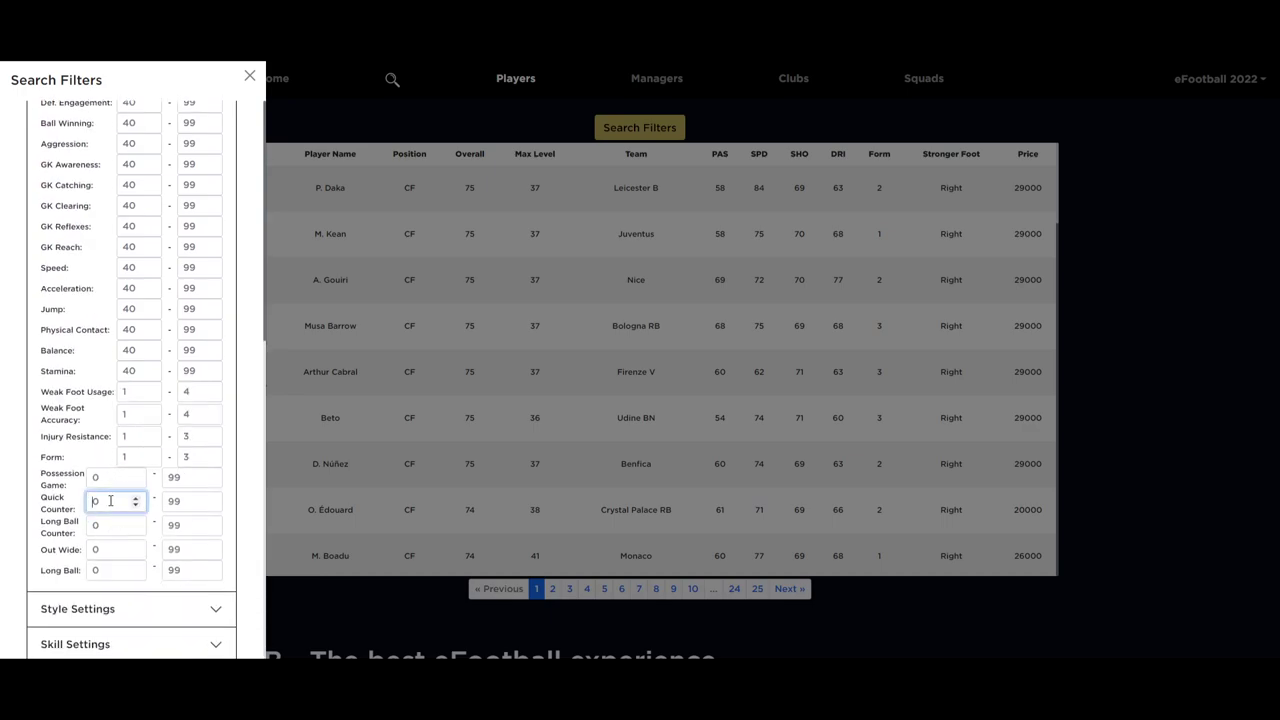
type("75")
key("BackSpace")
type("0")
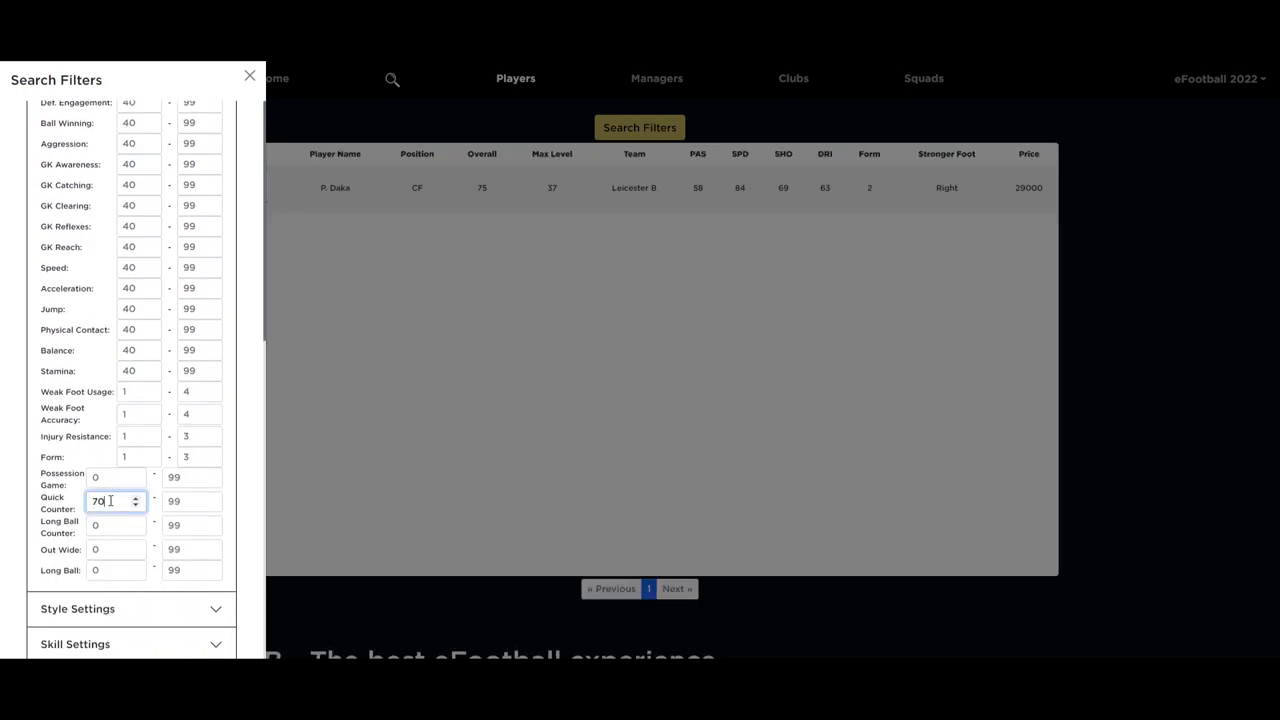
left_click(408, 384)
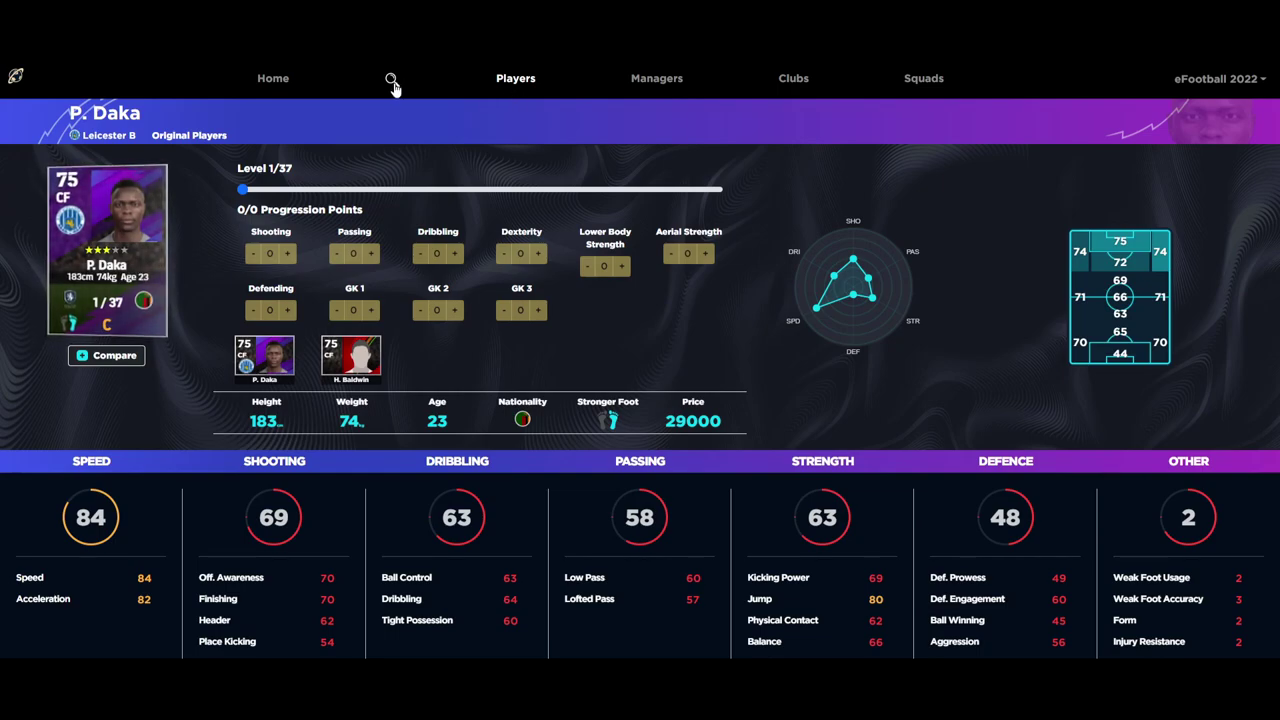
Browse the Managers database, exploring its Position and Tactical Settings filters, then close the filters.
left_click(650, 88)
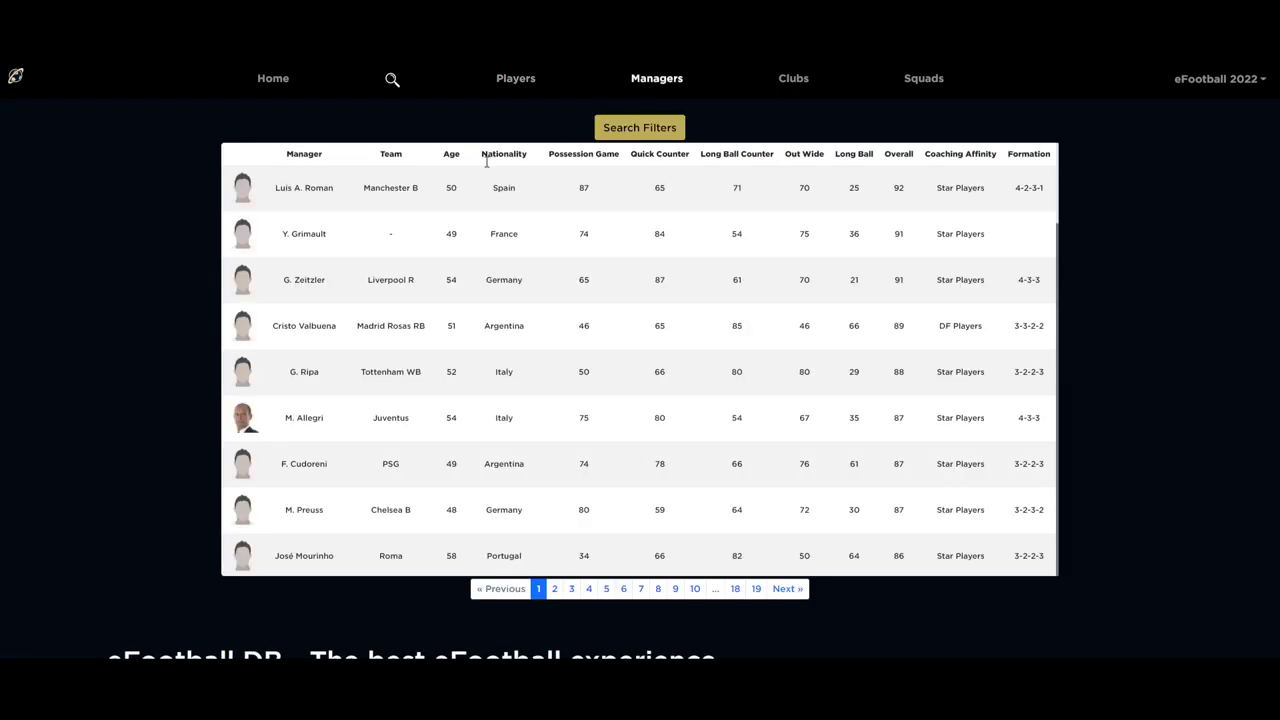
left_click(639, 127)
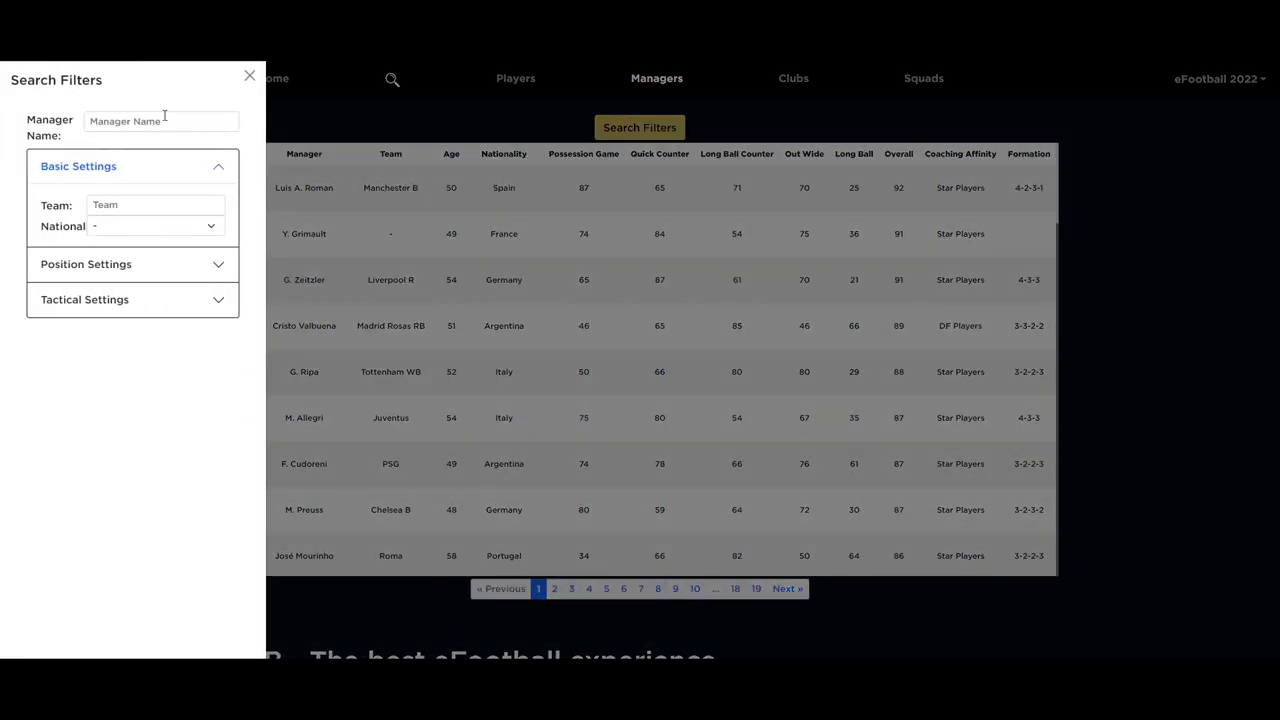
left_click(118, 266)
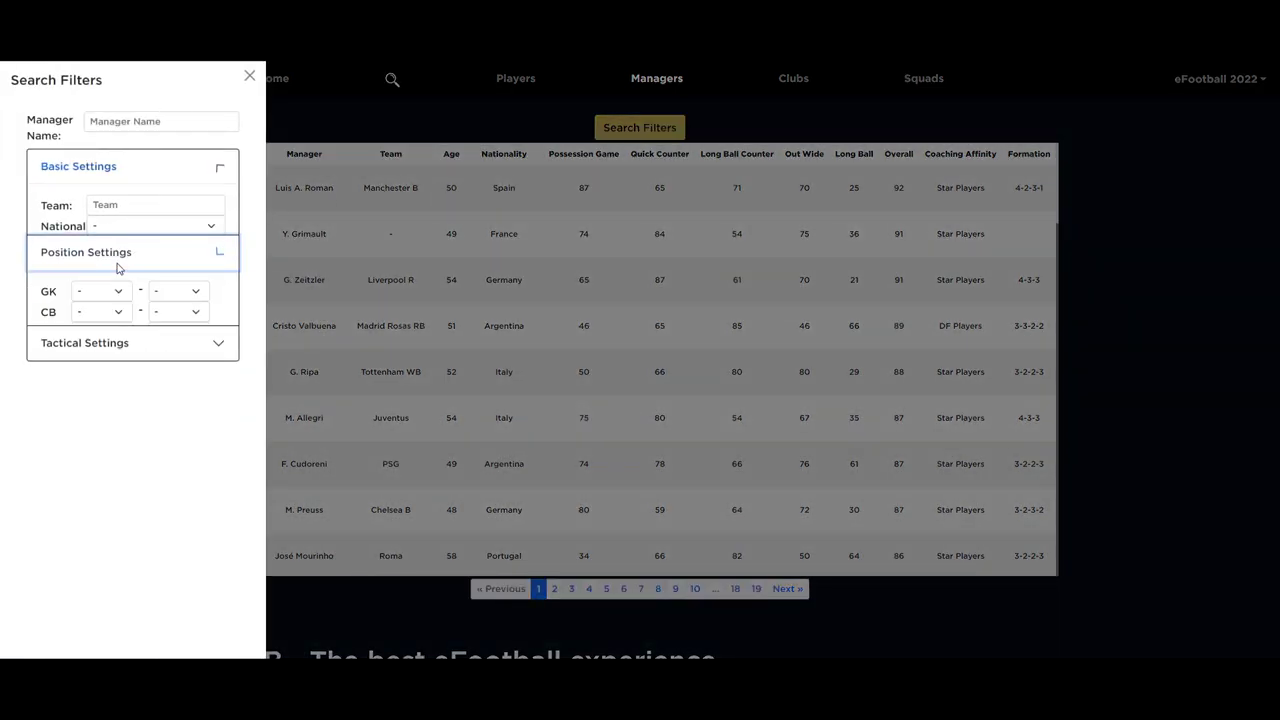
left_click(114, 205)
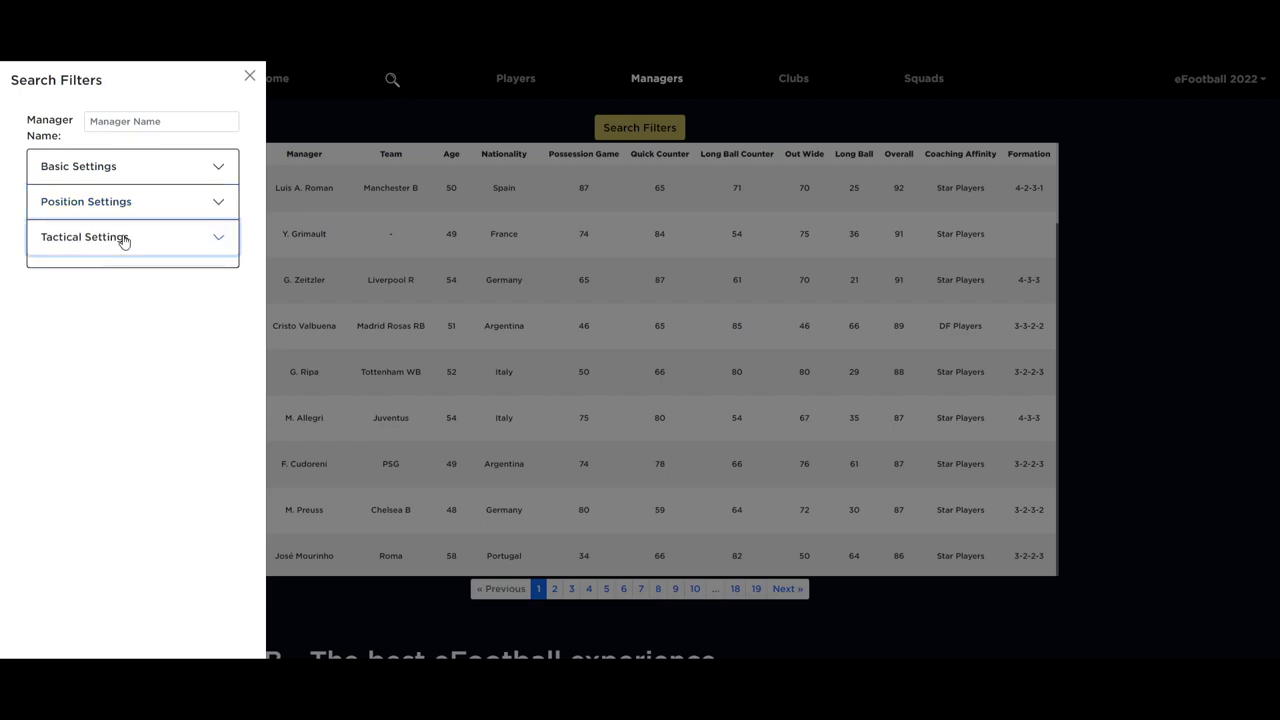
left_click(120, 237)
left_click(148, 275)
left_click(148, 275)
left_click(150, 296)
left_click(134, 368)
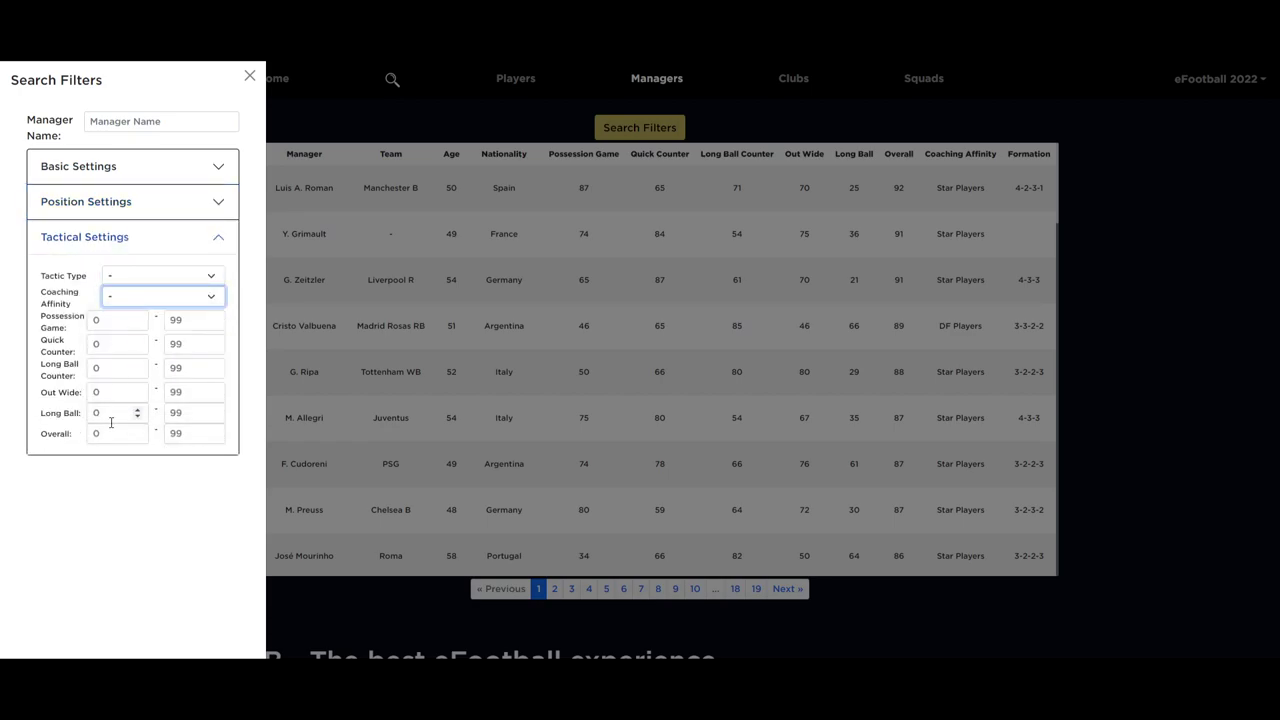
left_click(249, 75)
Go to Eredivisie, Ajax, then J. Timber's player page and raise him to level 37.
mouse_move(800, 100)
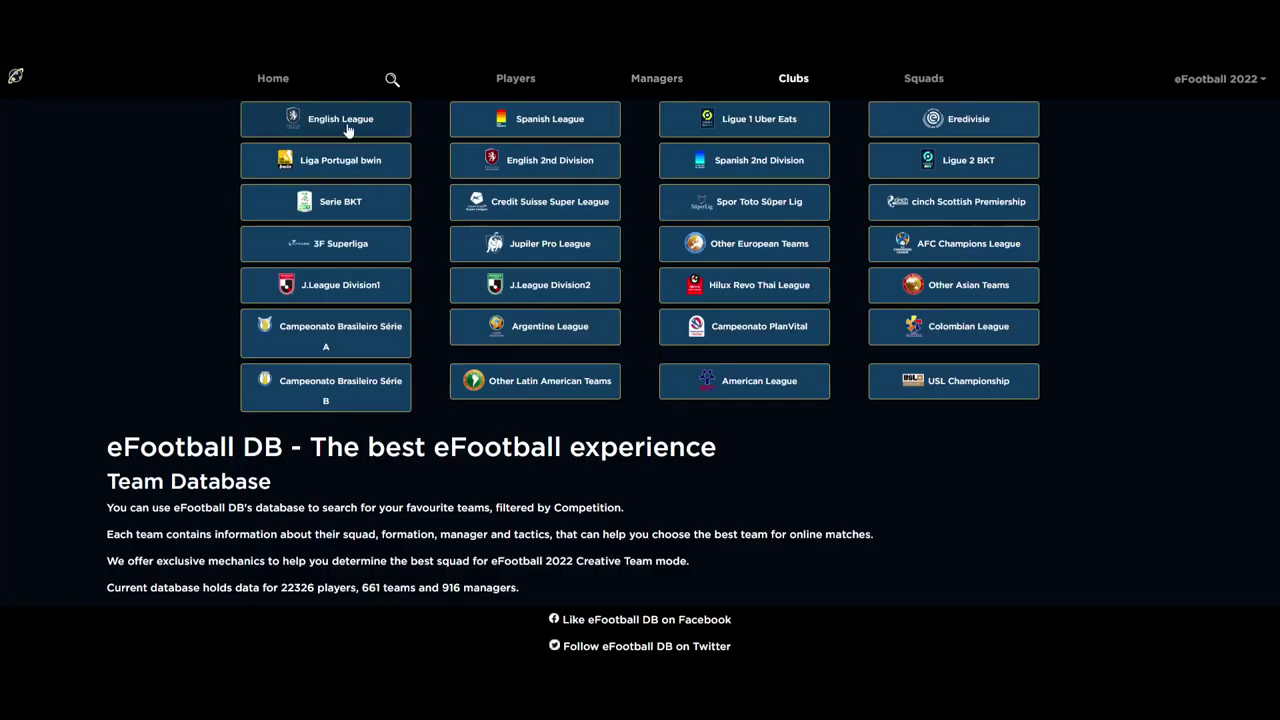
left_click(945, 128)
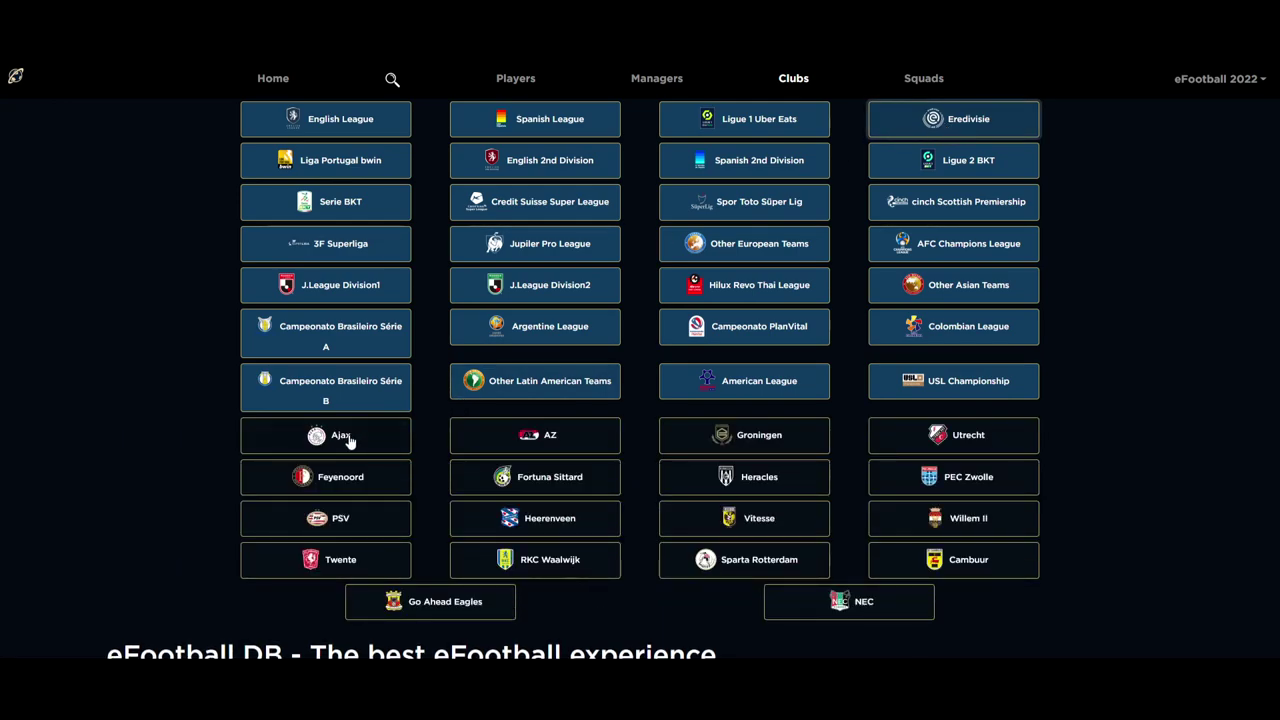
left_click(348, 434)
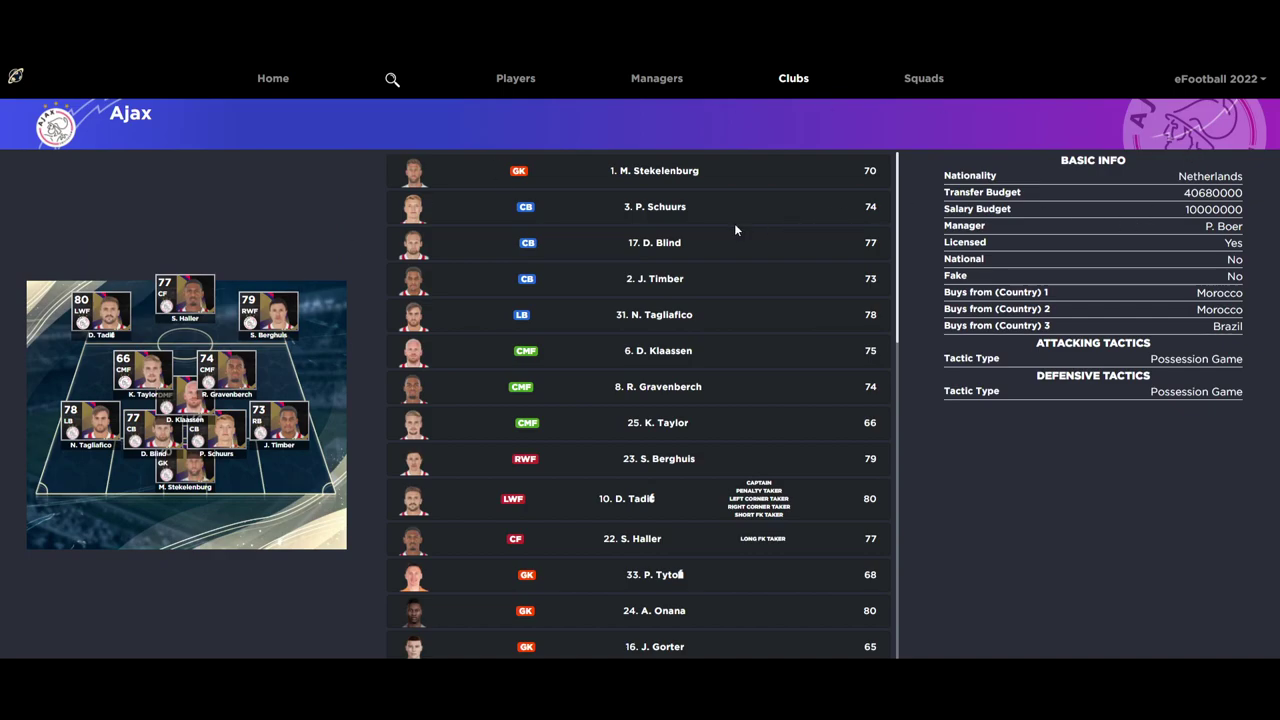
left_click(668, 281)
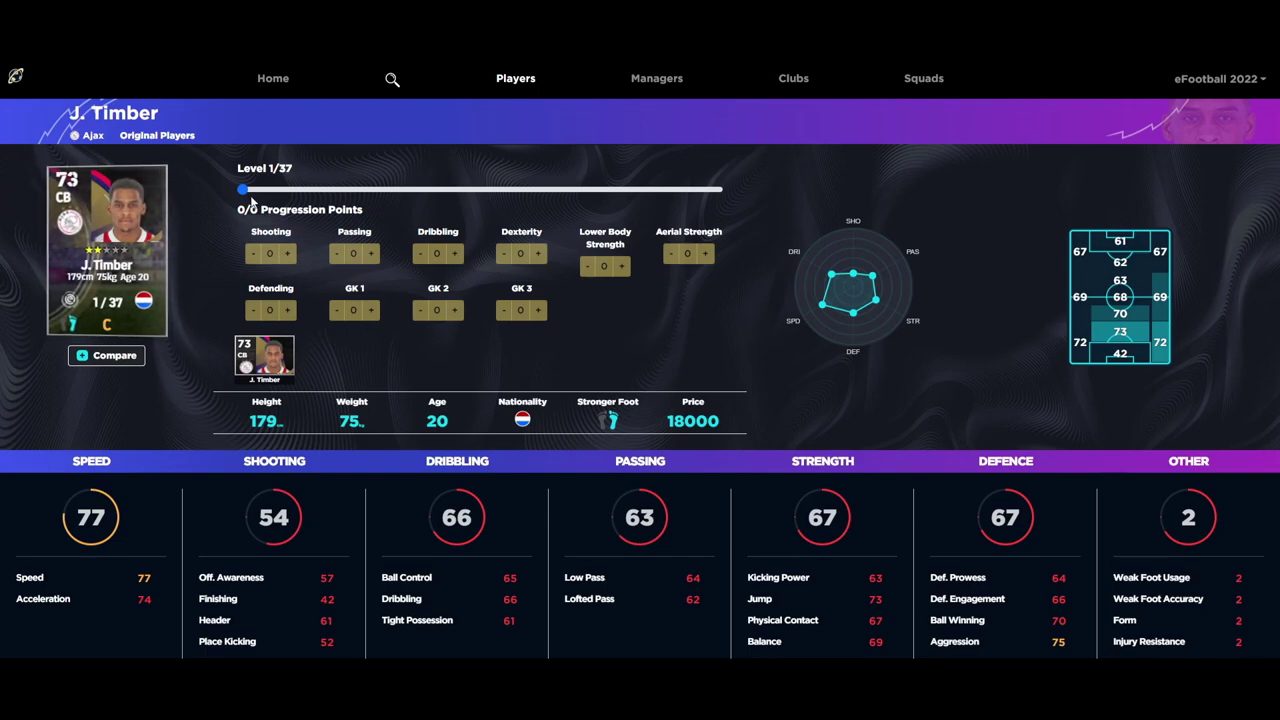
left_click_drag(245, 195, 754, 205)
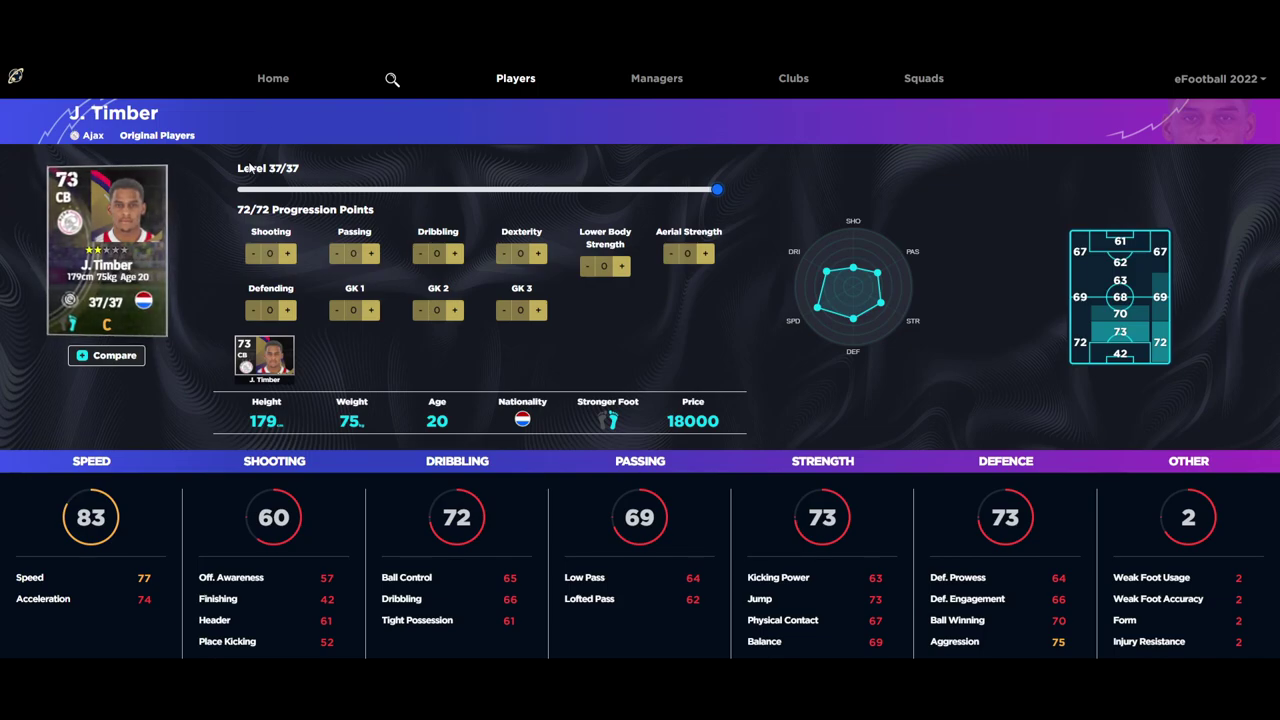
Spend J. Timber's progression points on Dexterity, then take four back.
left_click(538, 255)
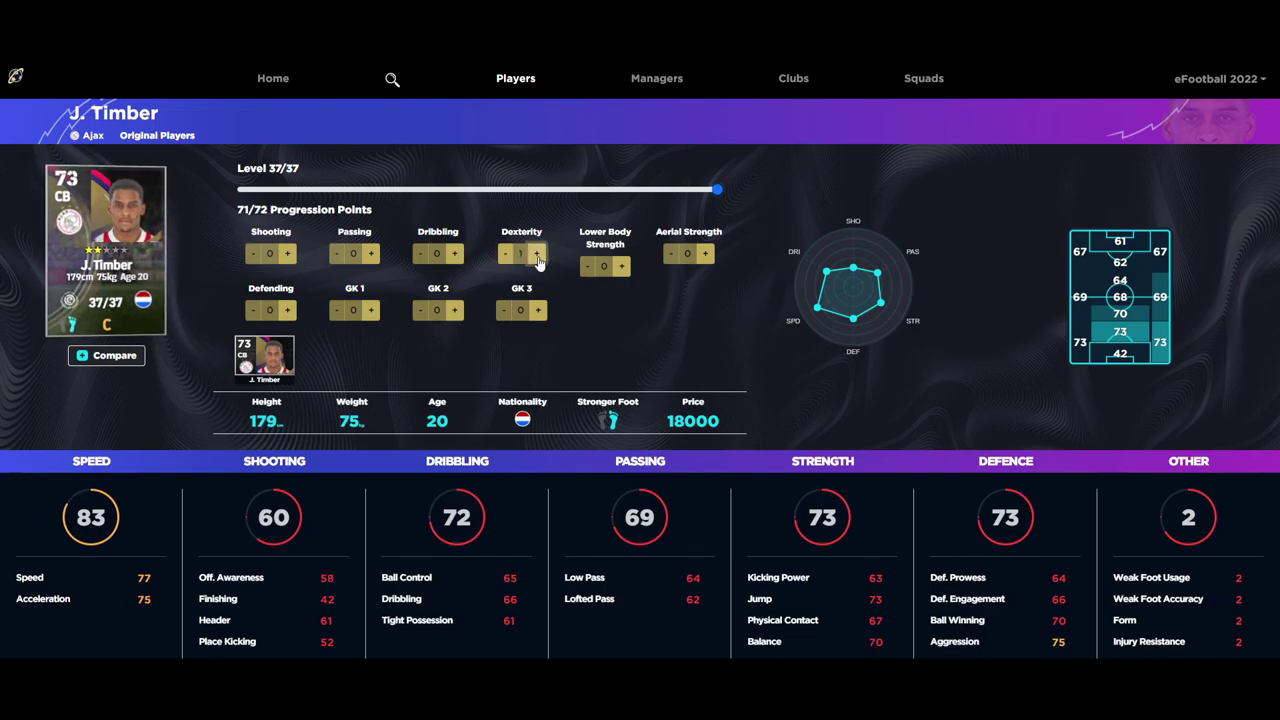
left_click(538, 255)
left_click(538, 255)
left_click(538, 255)
left_click(538, 255)
left_click(538, 255)
left_click(538, 257)
left_click(538, 257)
left_click(538, 257)
left_click(538, 257)
left_click(538, 257)
left_click(538, 257)
left_click(538, 257)
left_click(538, 257)
left_click(538, 255)
left_click(538, 255)
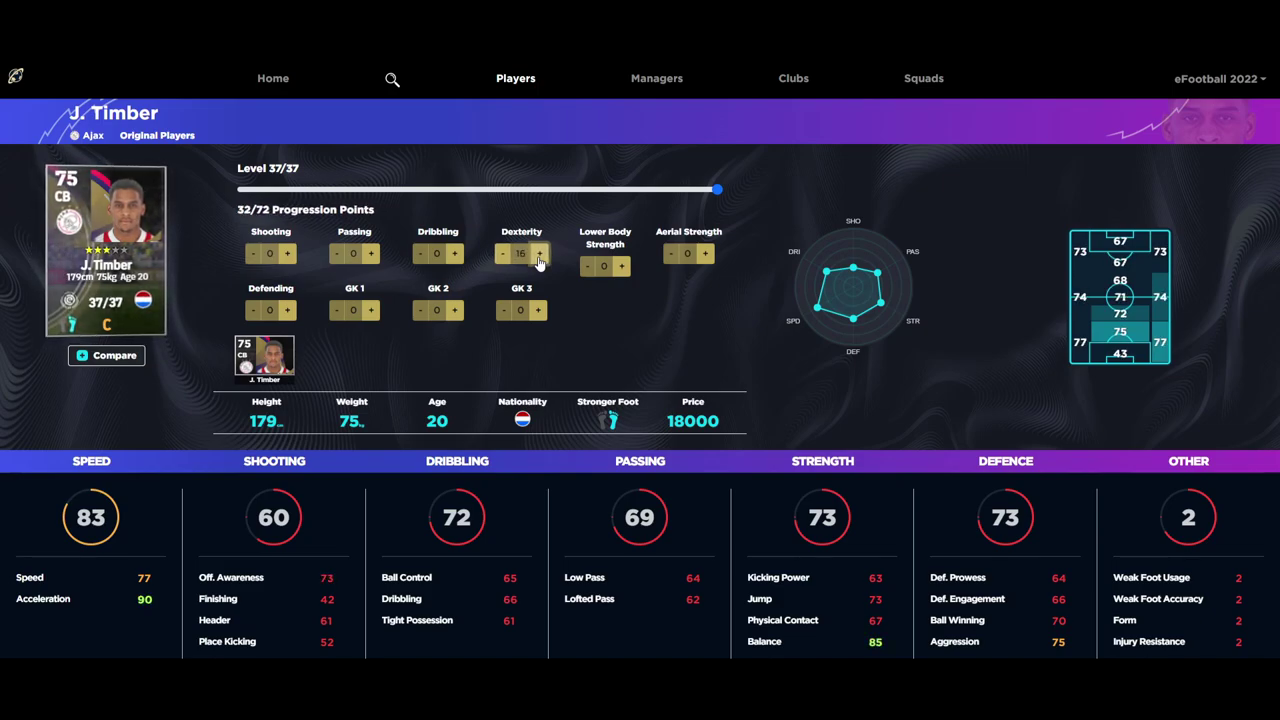
left_click(538, 255)
left_click(538, 255)
left_click(538, 257)
left_click(538, 257)
left_click(538, 257)
left_click(539, 257)
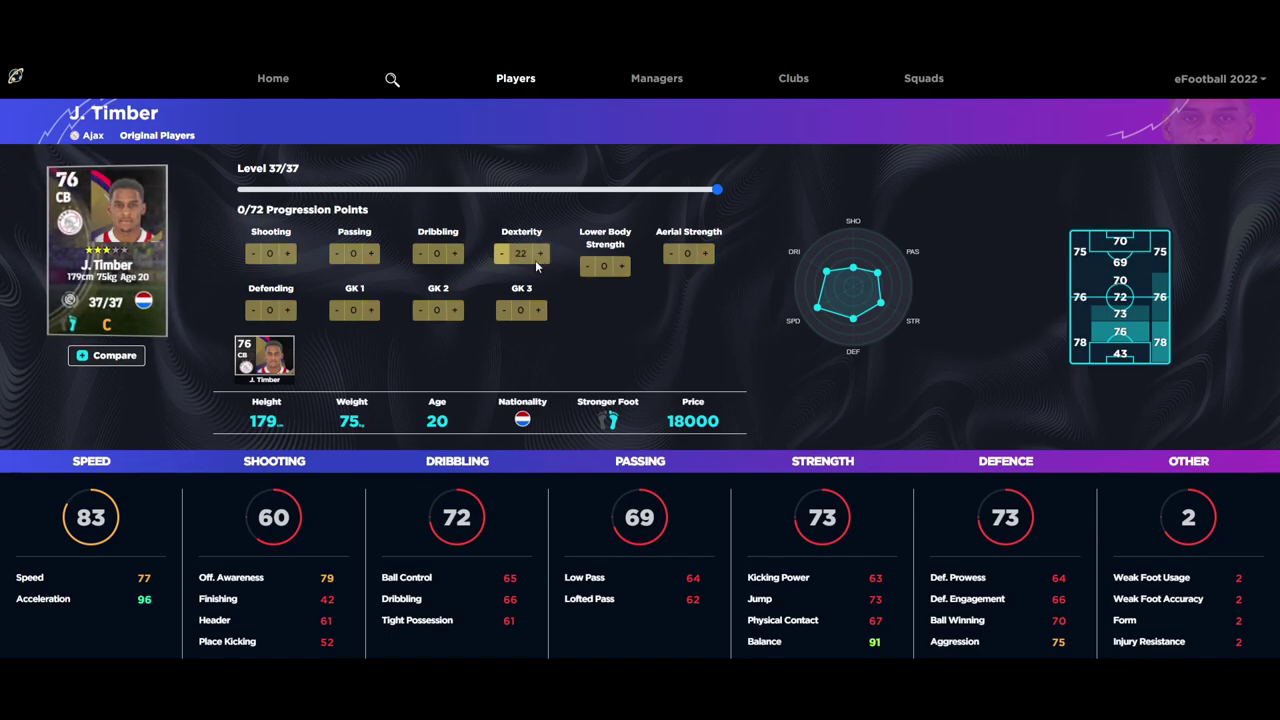
left_click(501, 256)
left_click(501, 256)
left_click(501, 256)
left_click(501, 256)
left_click(501, 256)
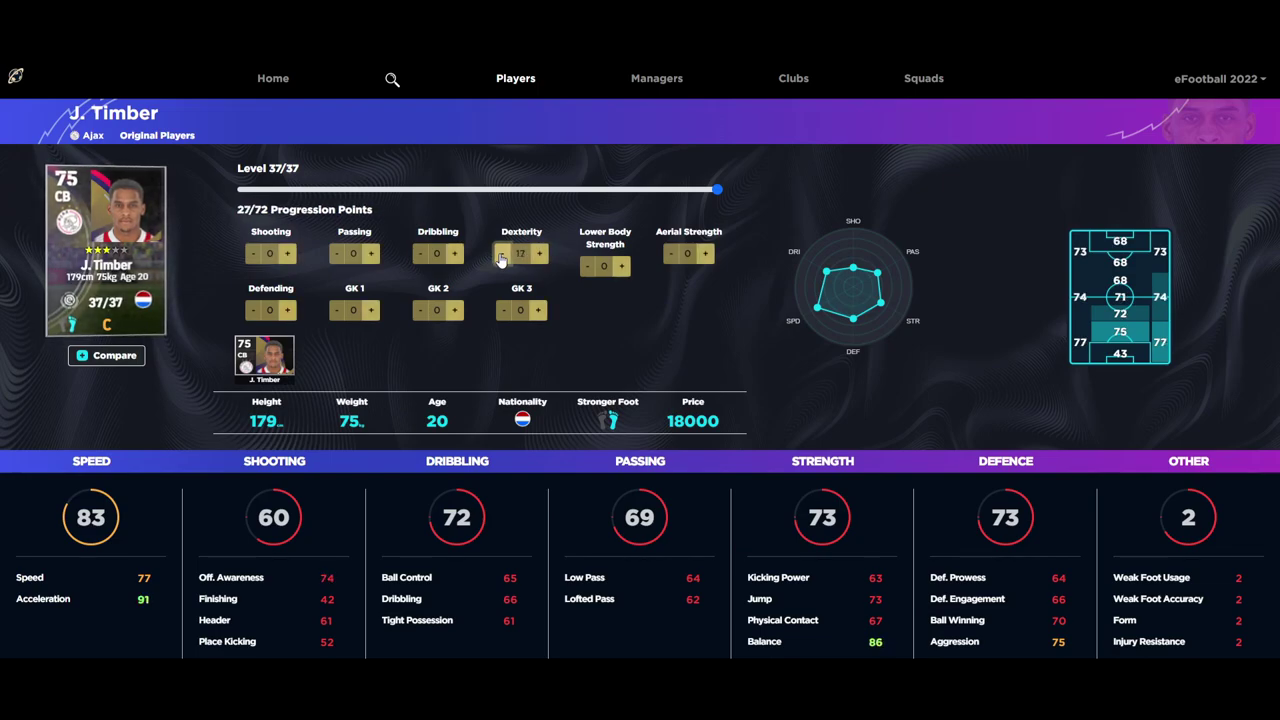
left_click(501, 256)
Move points into Lower Body Strength and Defending.
left_click(621, 267)
left_click(621, 267)
left_click(621, 267)
left_click(621, 267)
left_click(621, 267)
left_click(621, 267)
left_click(621, 267)
left_click(621, 267)
left_click(621, 267)
left_click(621, 267)
left_click(621, 267)
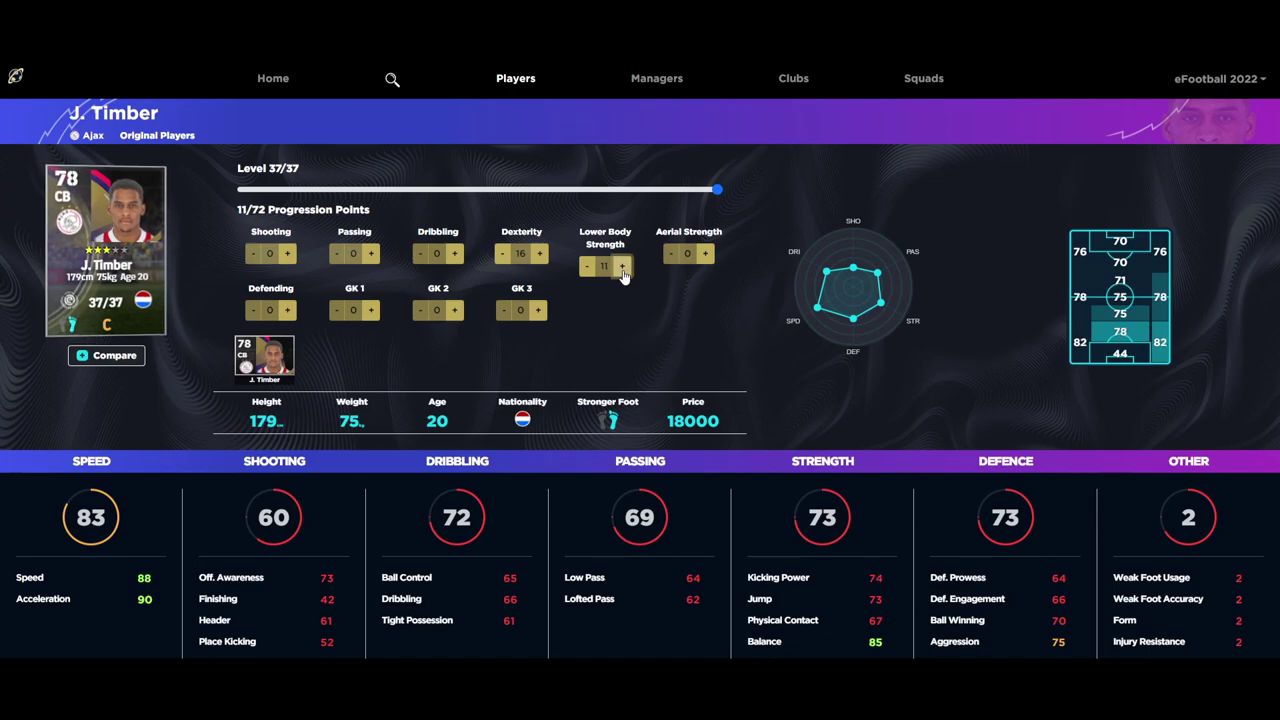
left_click(621, 267)
left_click(621, 267)
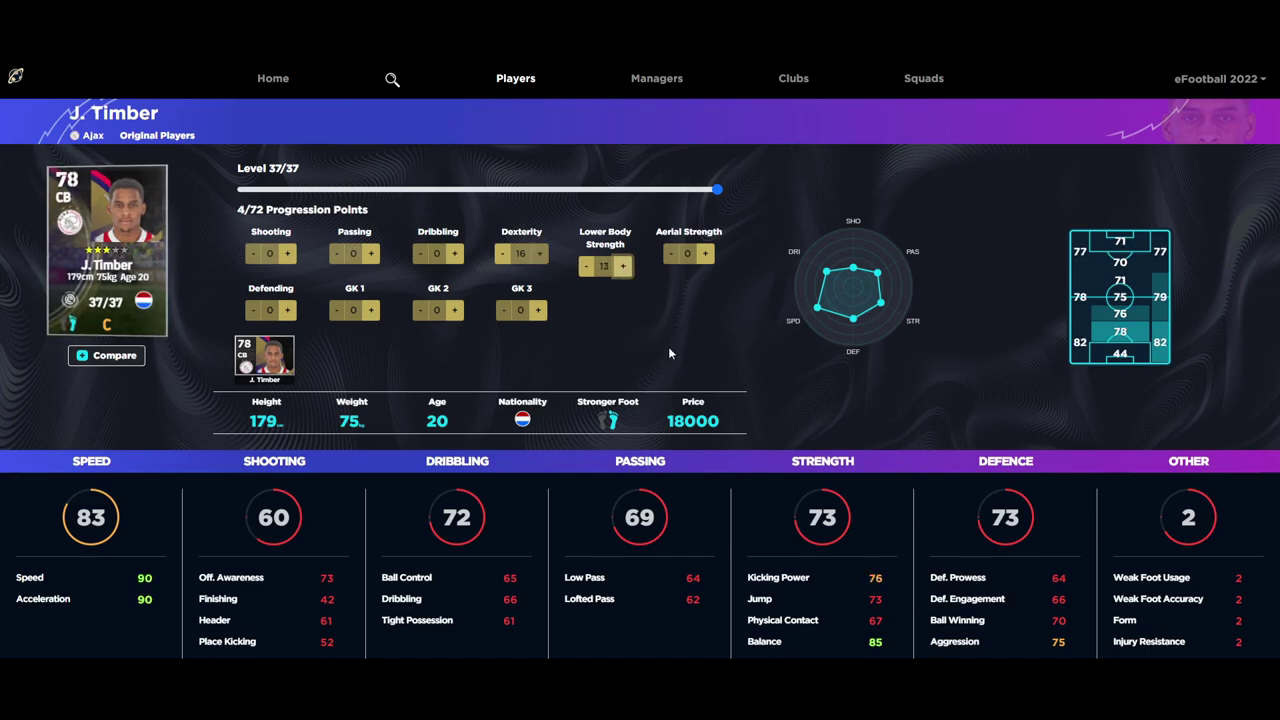
left_click(287, 310)
left_click(287, 310)
left_click(287, 310)
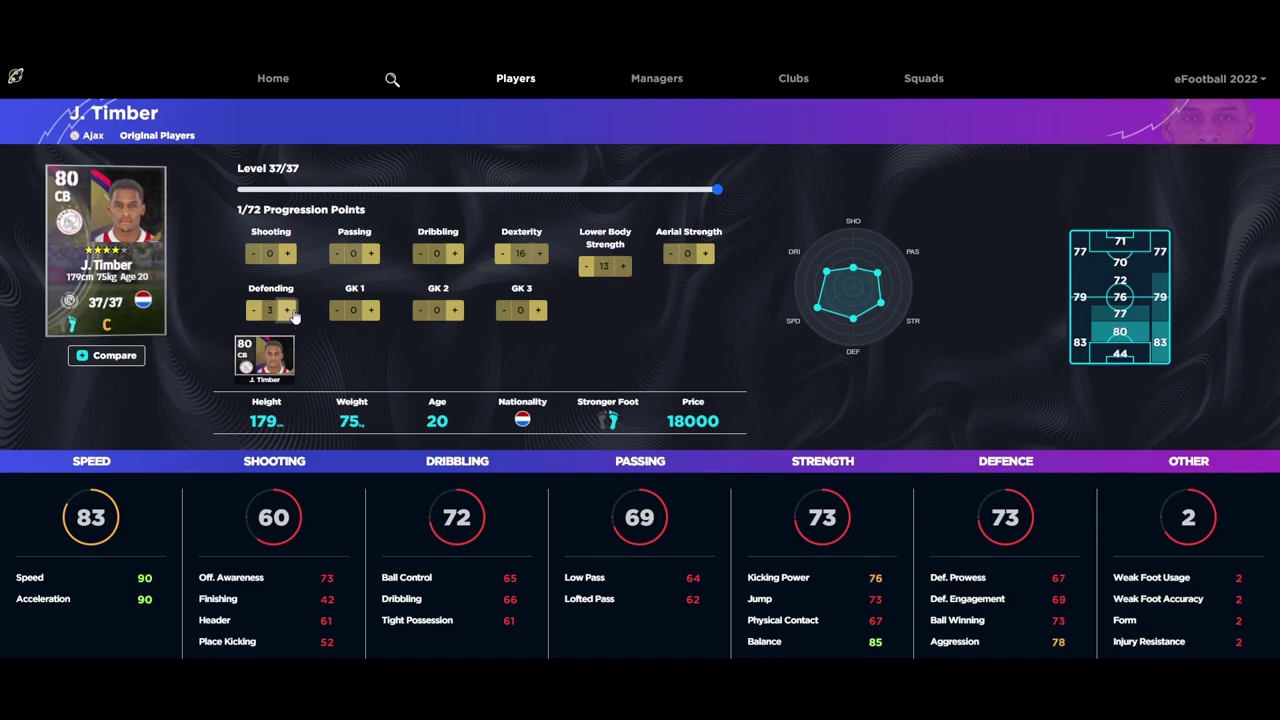
left_click(288, 310)
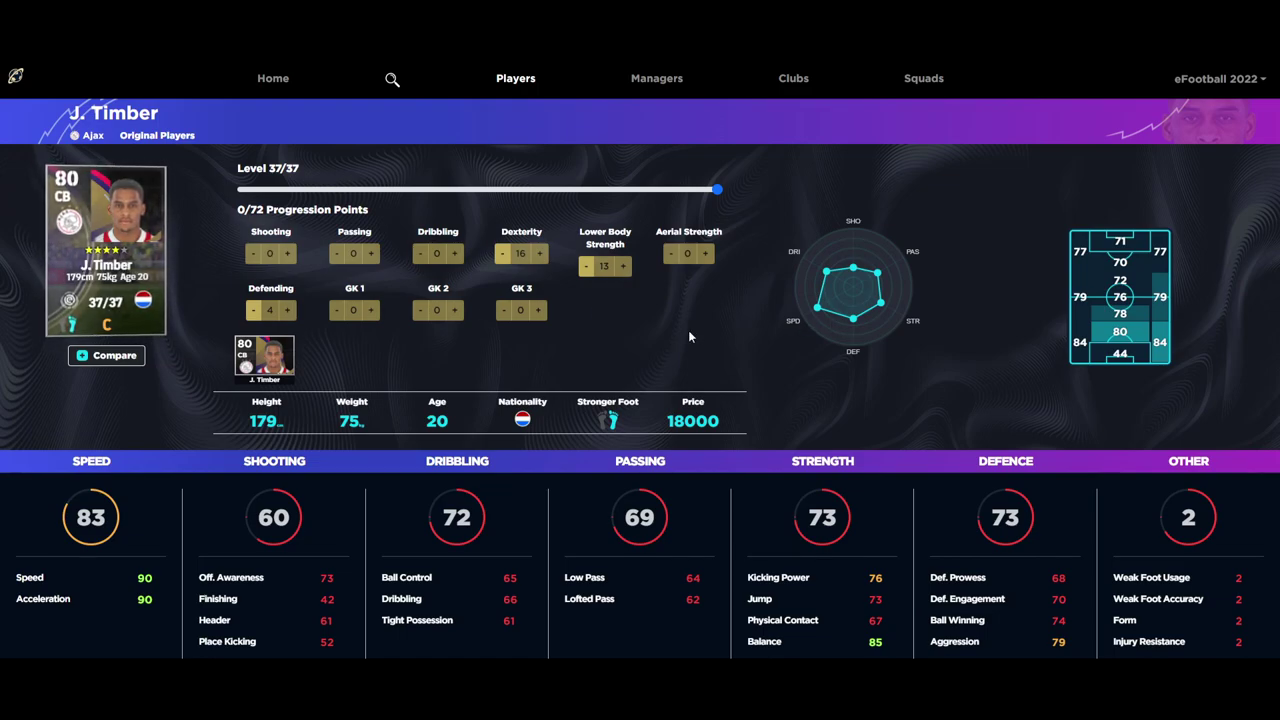
Rebalance points across Defending, Aerial Strength, Dexterity and Lower Body Strength for an 88-rated CB.
left_click(587, 266)
left_click(587, 266)
left_click(587, 266)
left_click(587, 266)
left_click(587, 266)
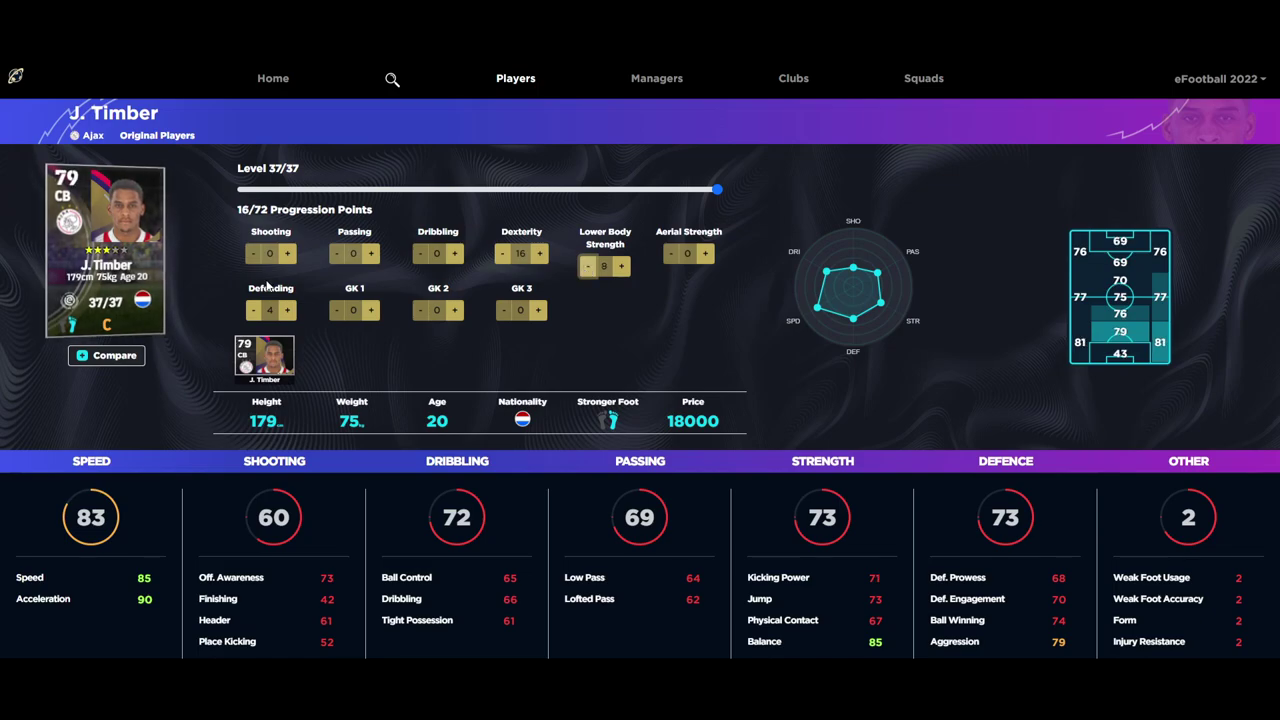
left_click(287, 310)
left_click(287, 310)
left_click(287, 310)
left_click(287, 310)
left_click(287, 310)
left_click(287, 310)
left_click(704, 253)
left_click(704, 253)
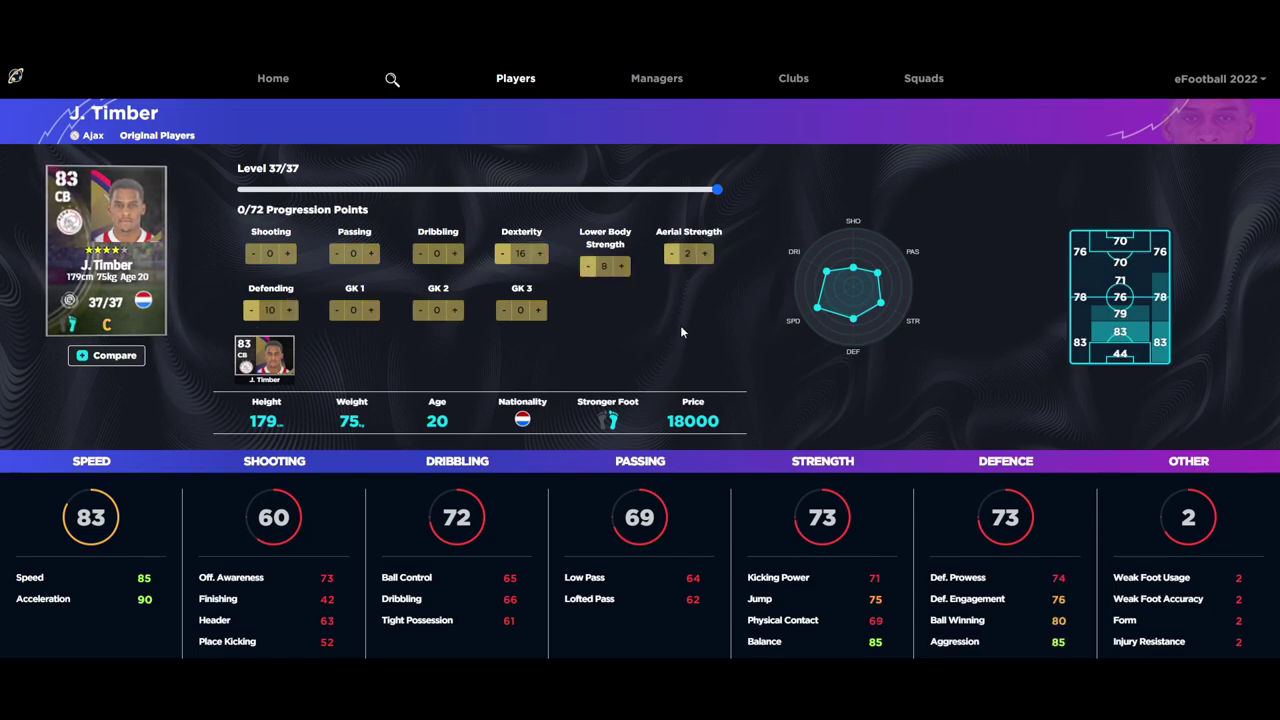
left_click(503, 253)
left_click(503, 253)
left_click(503, 253)
left_click(503, 253)
left_click(503, 253)
left_click(503, 253)
left_click(503, 253)
left_click(503, 253)
left_click(589, 266)
left_click(589, 266)
left_click(589, 266)
left_click(589, 266)
left_click(288, 310)
left_click(288, 310)
left_click(288, 310)
left_click(288, 310)
left_click(288, 310)
left_click(288, 310)
left_click(704, 253)
left_click(704, 253)
left_click(704, 253)
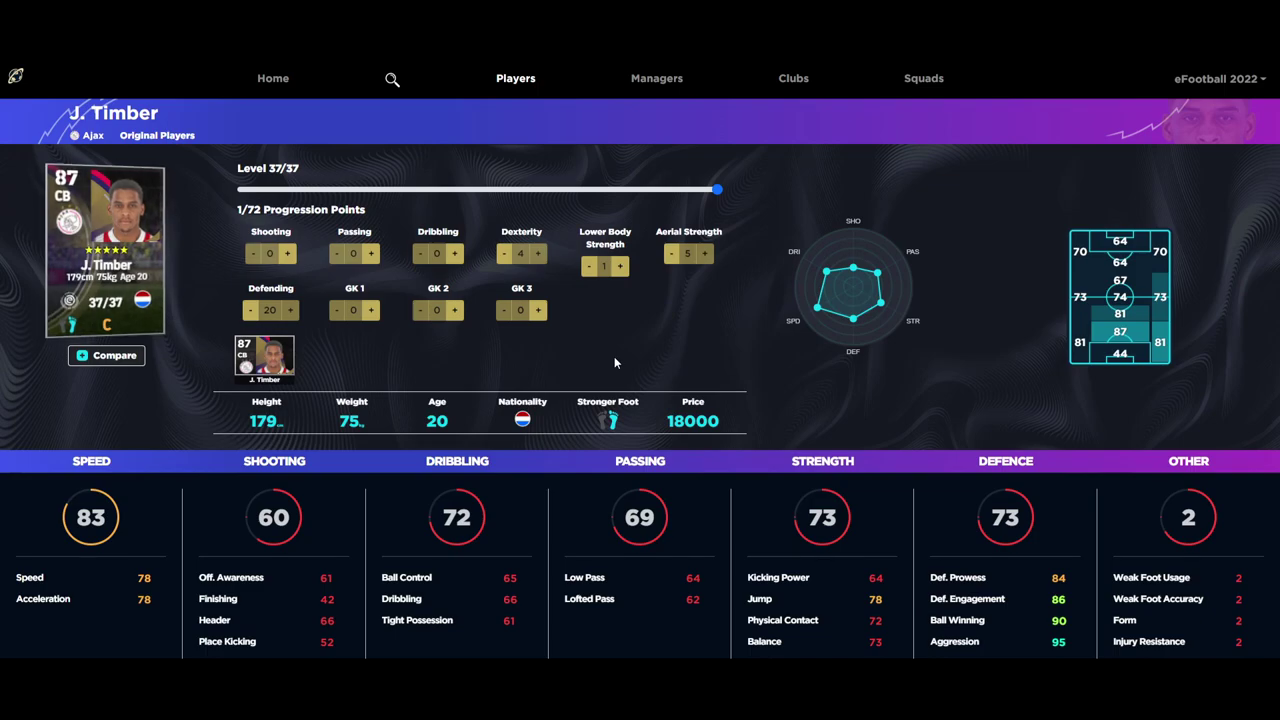
left_click(253, 310)
left_click(253, 310)
left_click(253, 310)
left_click(253, 310)
left_click(704, 253)
left_click(704, 253)
left_click(704, 253)
left_click(704, 253)
left_click(704, 253)
left_click(621, 266)
left_click(621, 266)
left_click(621, 266)
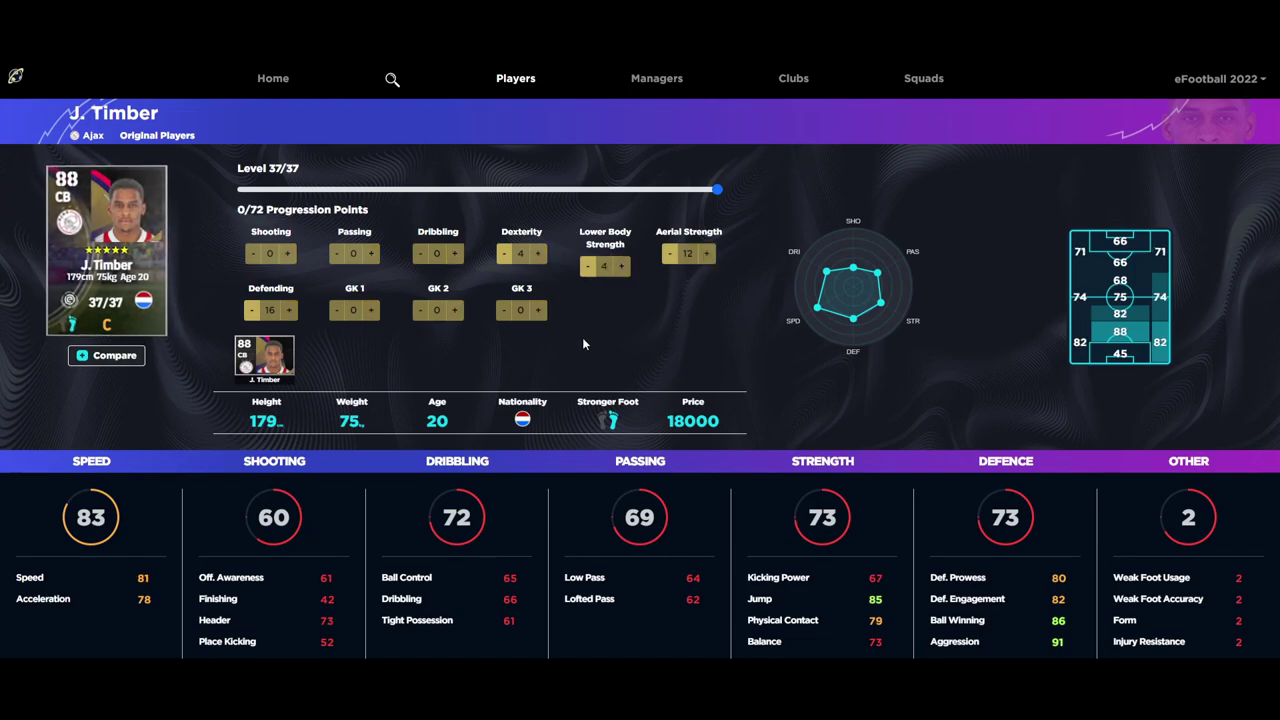
left_click(285, 78)
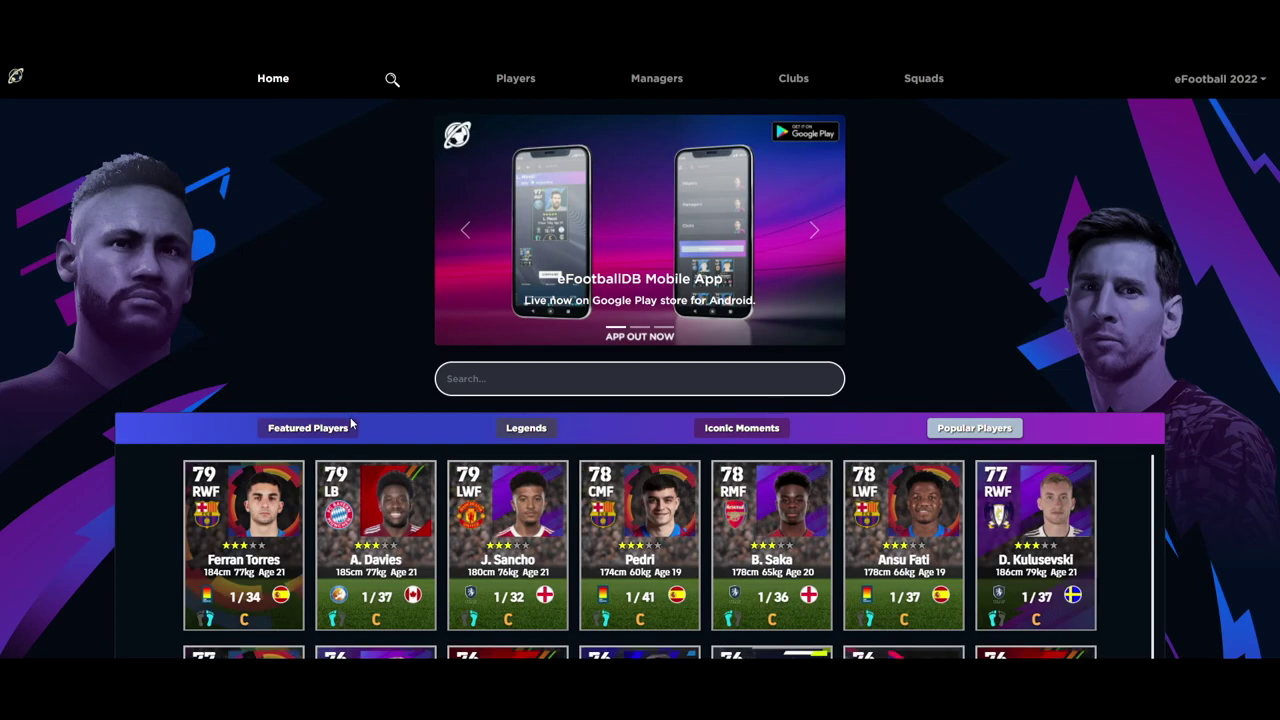
Open Cristiano Ronaldo's 91 CF card from the Featured Players list.
left_click(328, 432)
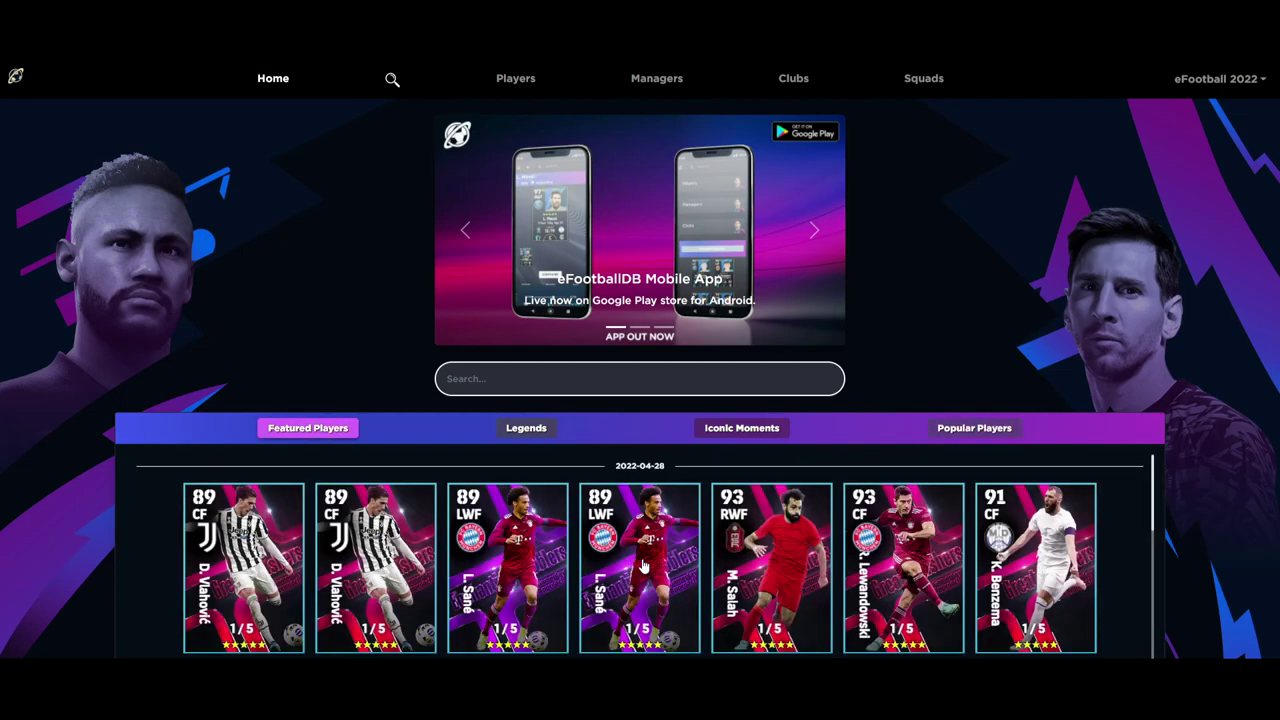
scroll(773, 577, "down", 2)
left_click(246, 556)
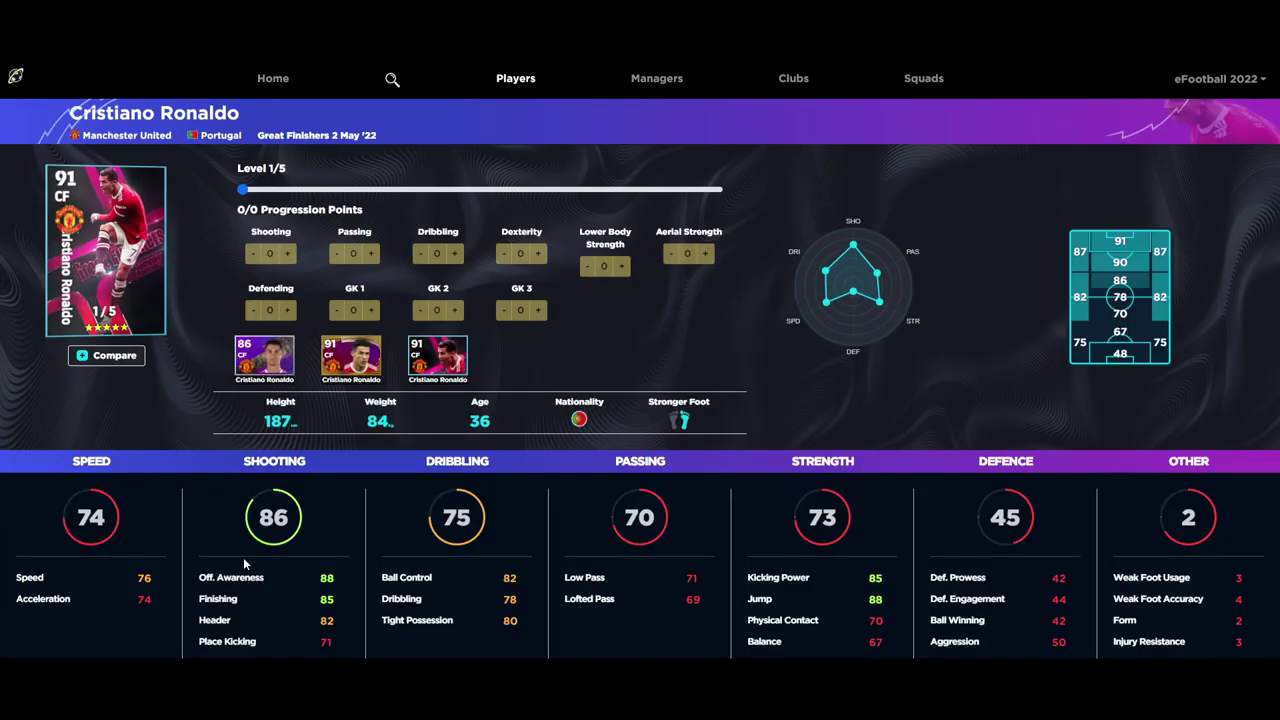
left_click(261, 366)
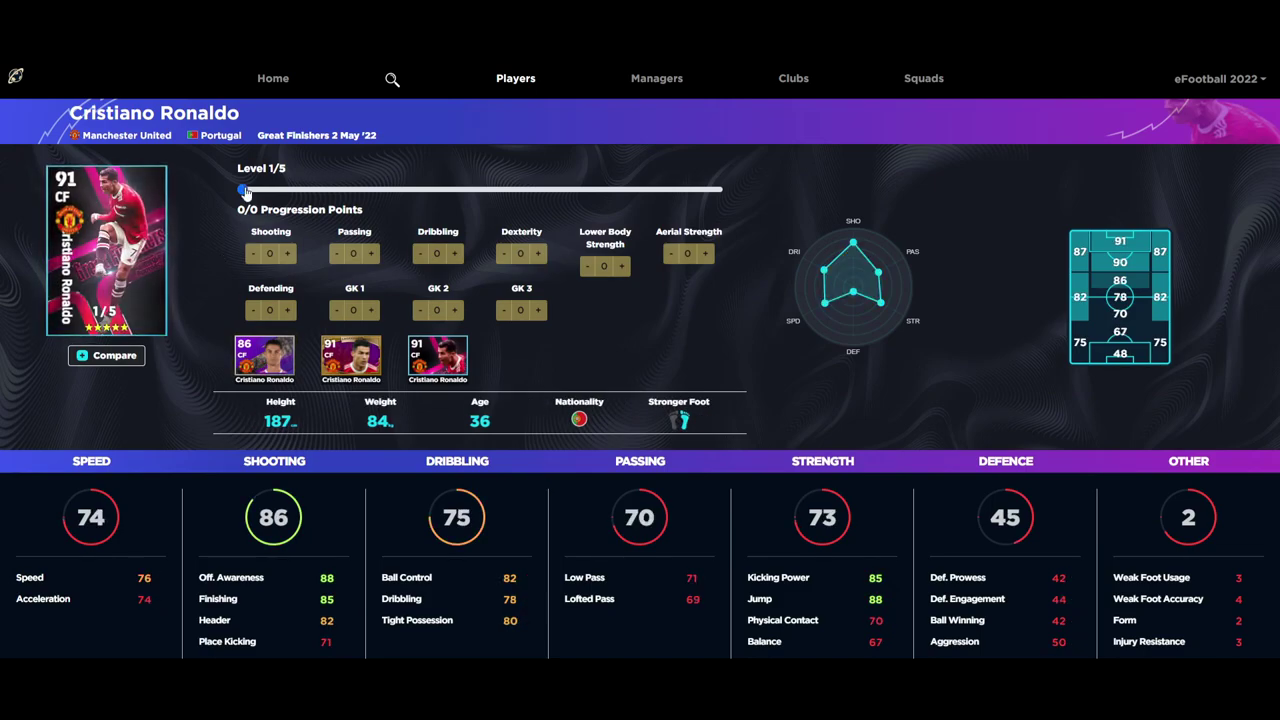
Raise Ronaldo's card to level 5/5, try Shooting and Dexterity points, then remove them all.
left_click_drag(247, 192, 772, 194)
left_click(288, 253)
left_click(288, 253)
left_click(288, 253)
left_click(254, 253)
left_click(254, 253)
left_click(254, 253)
left_click(254, 253)
left_click(254, 253)
left_click(254, 253)
left_click(537, 253)
left_click(537, 253)
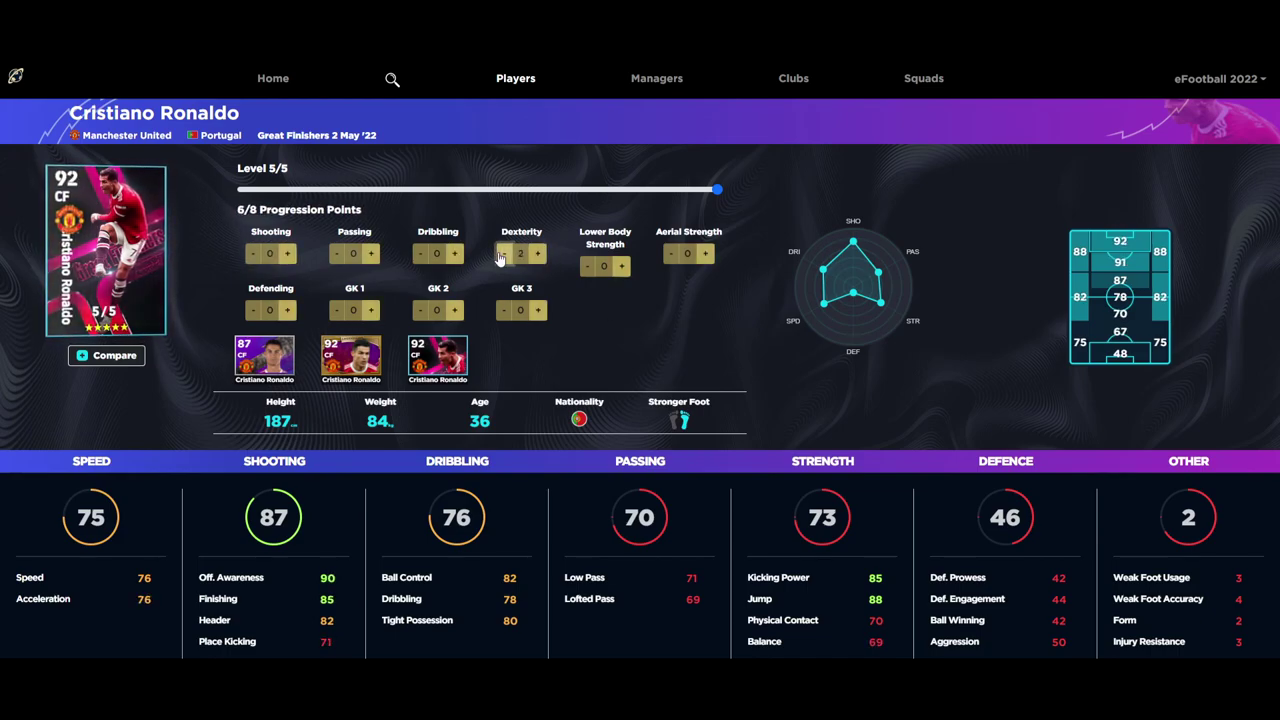
left_click(502, 254)
left_click(502, 254)
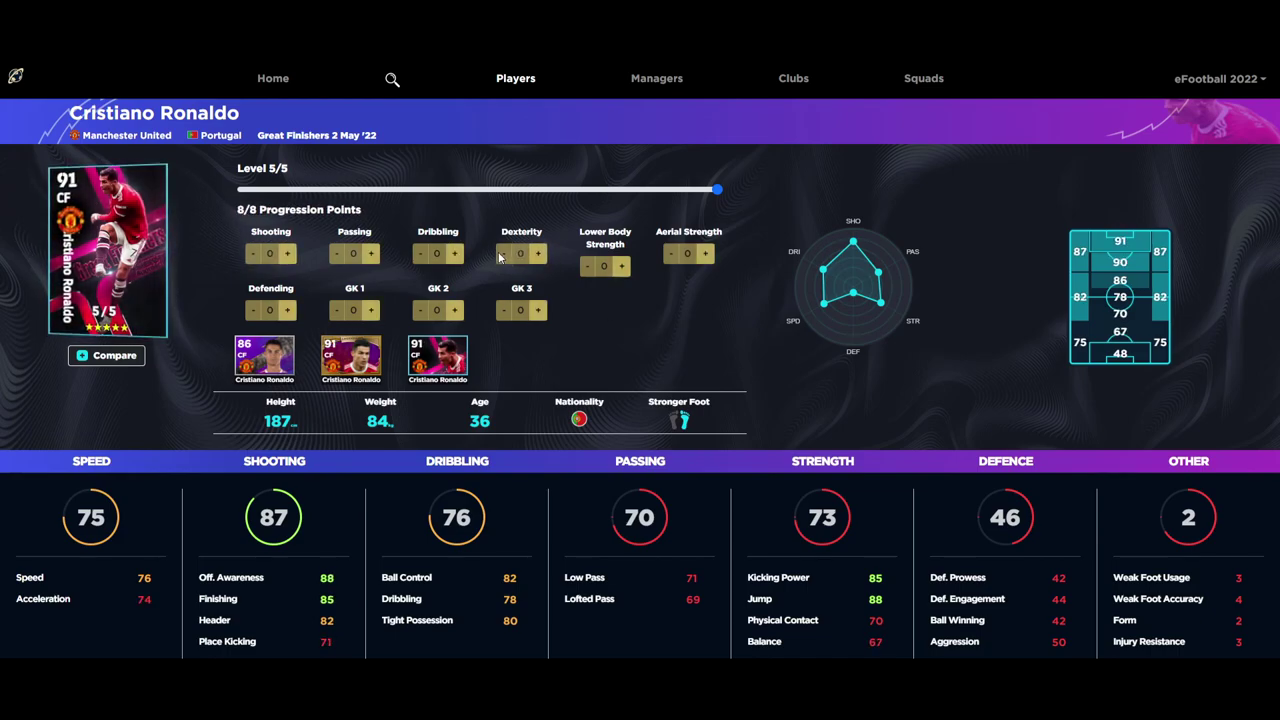
left_click(394, 86)
Search 'pedri', open Pedri's page and raise him to level 41/41.
type("pedri")
left_click(457, 114)
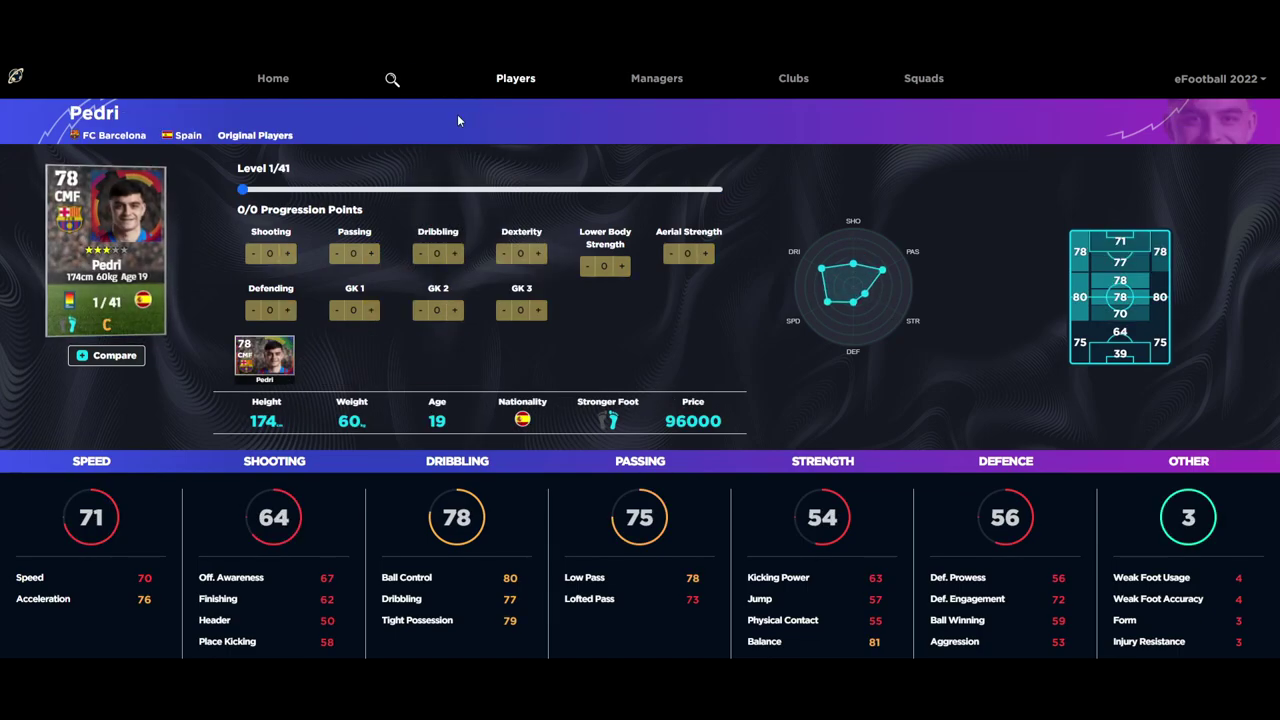
left_click_drag(244, 190, 718, 190)
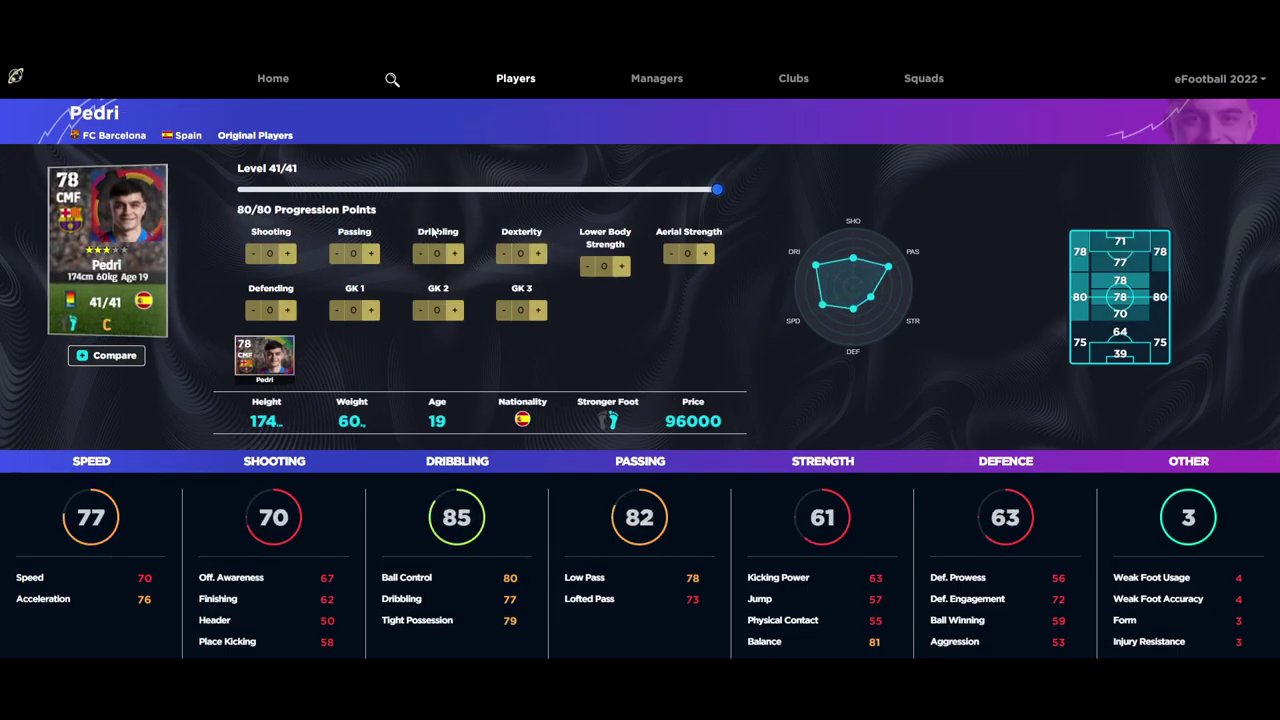
Spend Pedri's points on Passing, Dribbling, Dexterity, Lower Body Strength and Defending.
left_click(371, 253)
left_click(371, 253)
left_click(371, 253)
left_click(453, 253)
left_click(453, 253)
left_click(453, 253)
left_click(453, 253)
left_click(453, 253)
left_click(537, 253)
left_click(537, 253)
left_click(537, 253)
left_click(537, 253)
left_click(622, 266)
left_click(622, 266)
left_click(622, 266)
left_click(622, 266)
left_click(622, 266)
left_click(622, 266)
left_click(622, 266)
left_click(622, 266)
left_click(289, 310)
left_click(289, 310)
left_click(289, 310)
left_click(289, 310)
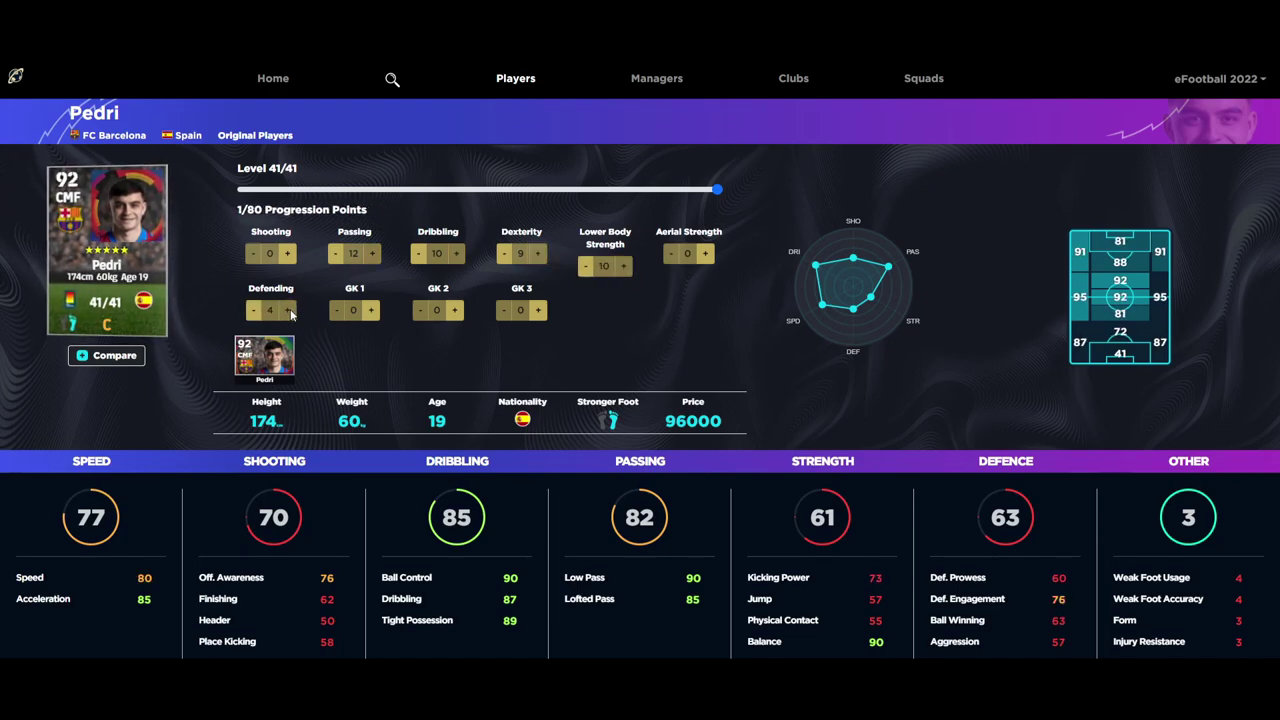
Try points in Aerial Strength, pull points out of Defending, and add one to Dexterity.
left_click(704, 256)
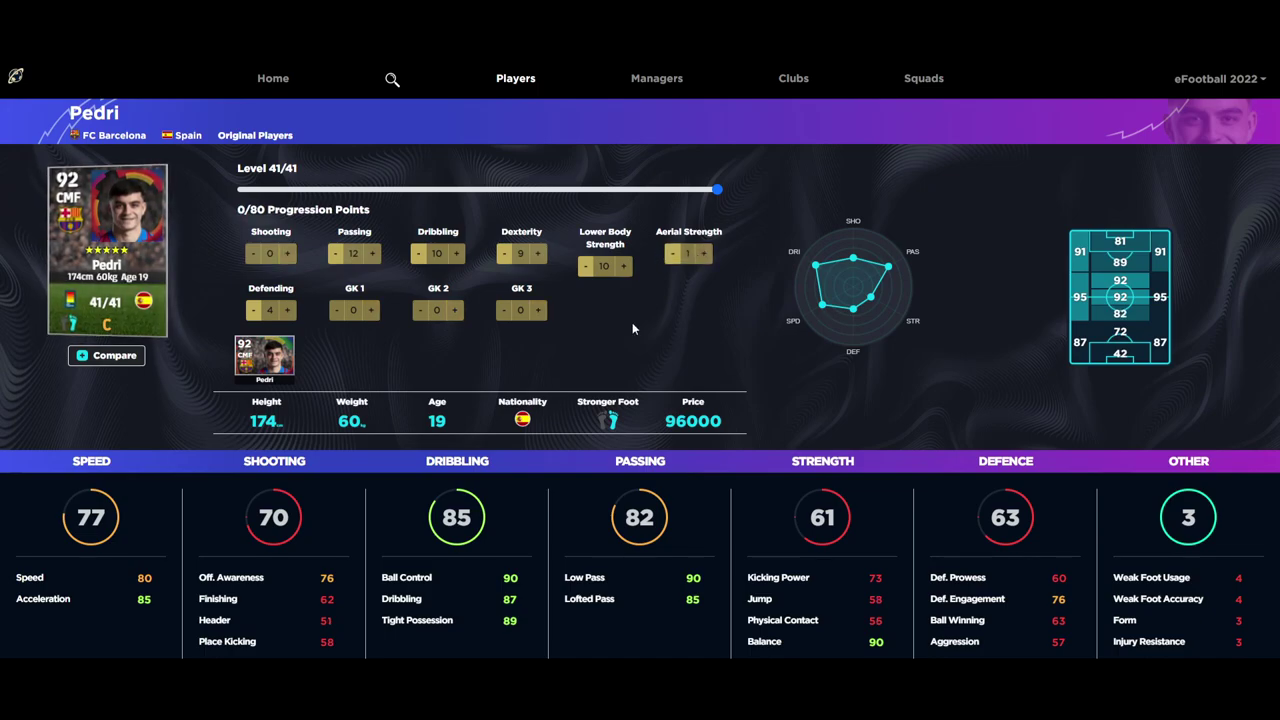
left_click(672, 253)
left_click(254, 310)
left_click(254, 310)
left_click(254, 310)
left_click(254, 310)
left_click(372, 253)
left_click(336, 253)
left_click(538, 253)
left_click(704, 253)
left_click(704, 253)
left_click(670, 253)
left_click(670, 253)
Finish at Passing 11, Dribbling 11, Dexterity 10, Lower Body Strength 10, Defending 2.
left_click(286, 310)
left_click(286, 310)
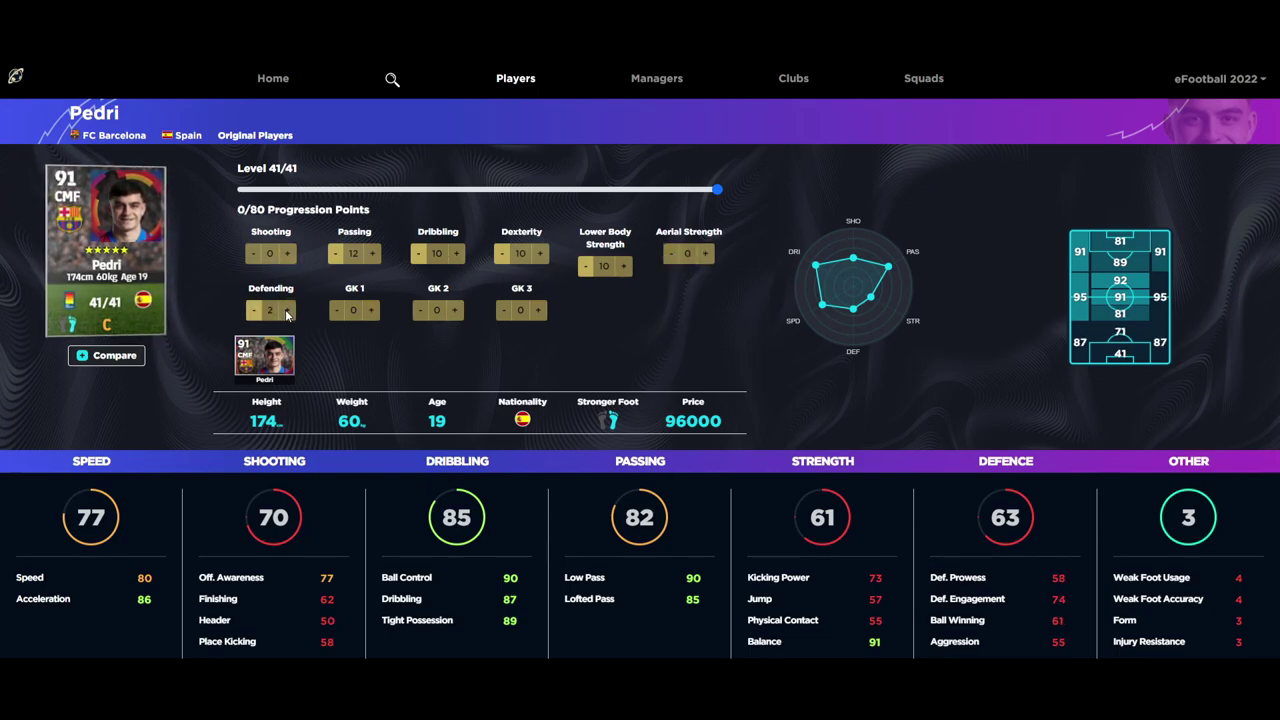
left_click(254, 310)
left_click(254, 310)
left_click(336, 253)
left_click(455, 253)
left_click(286, 310)
left_click(290, 312)
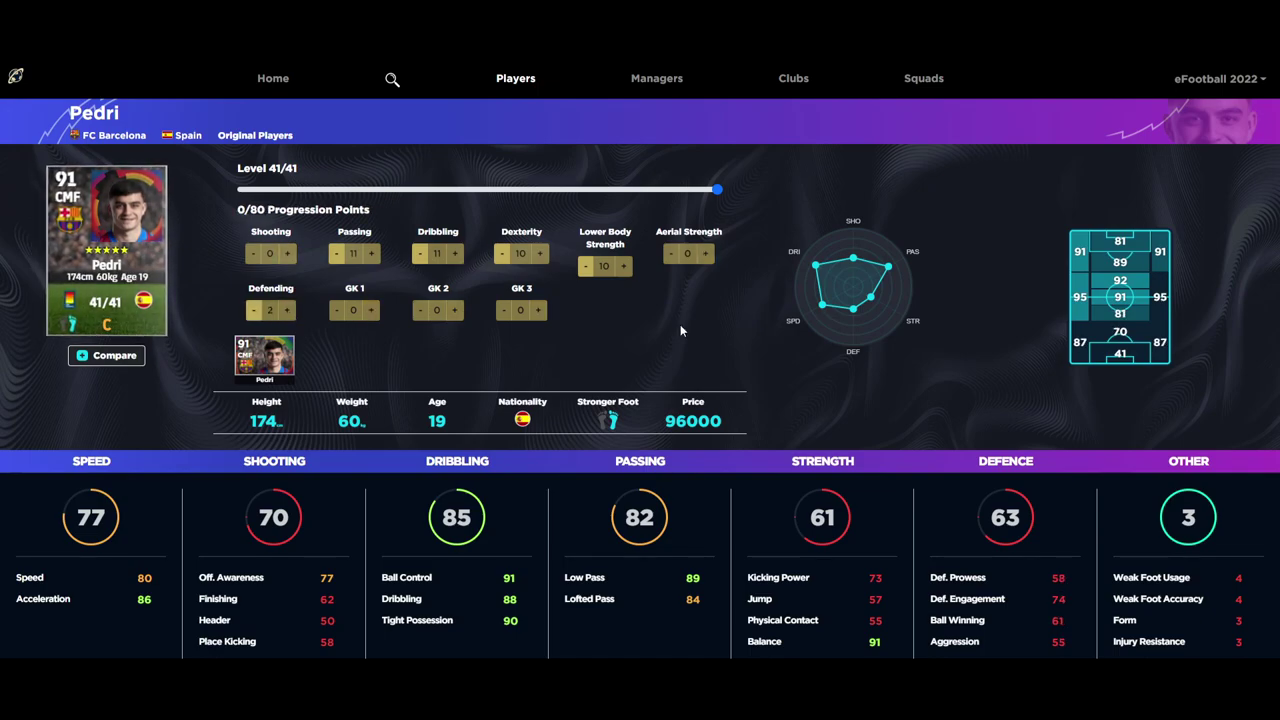
left_click(273, 78)
Open Ronaldinho Gaúcho from Iconic Moments and raise him to level 9/9.
left_click(731, 426)
scroll(731, 426, "down", 2)
left_click(250, 558)
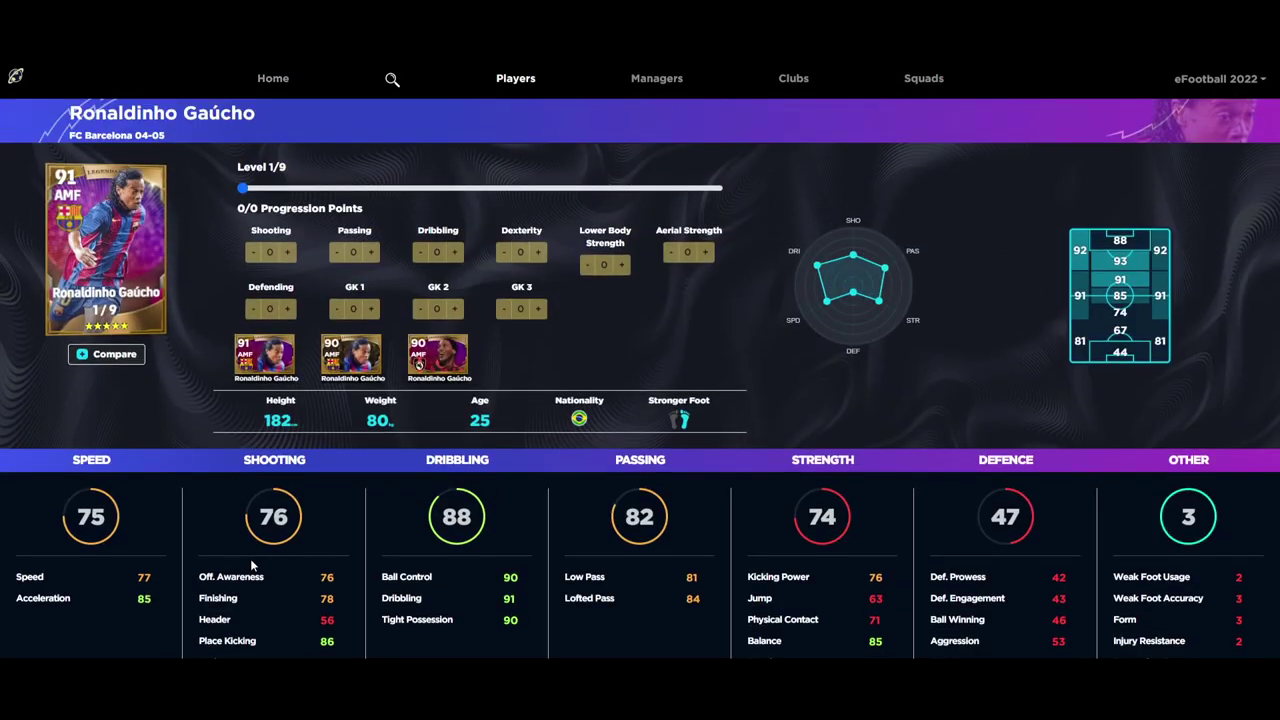
left_click_drag(237, 188, 480, 188)
left_click_drag(580, 197, 741, 194)
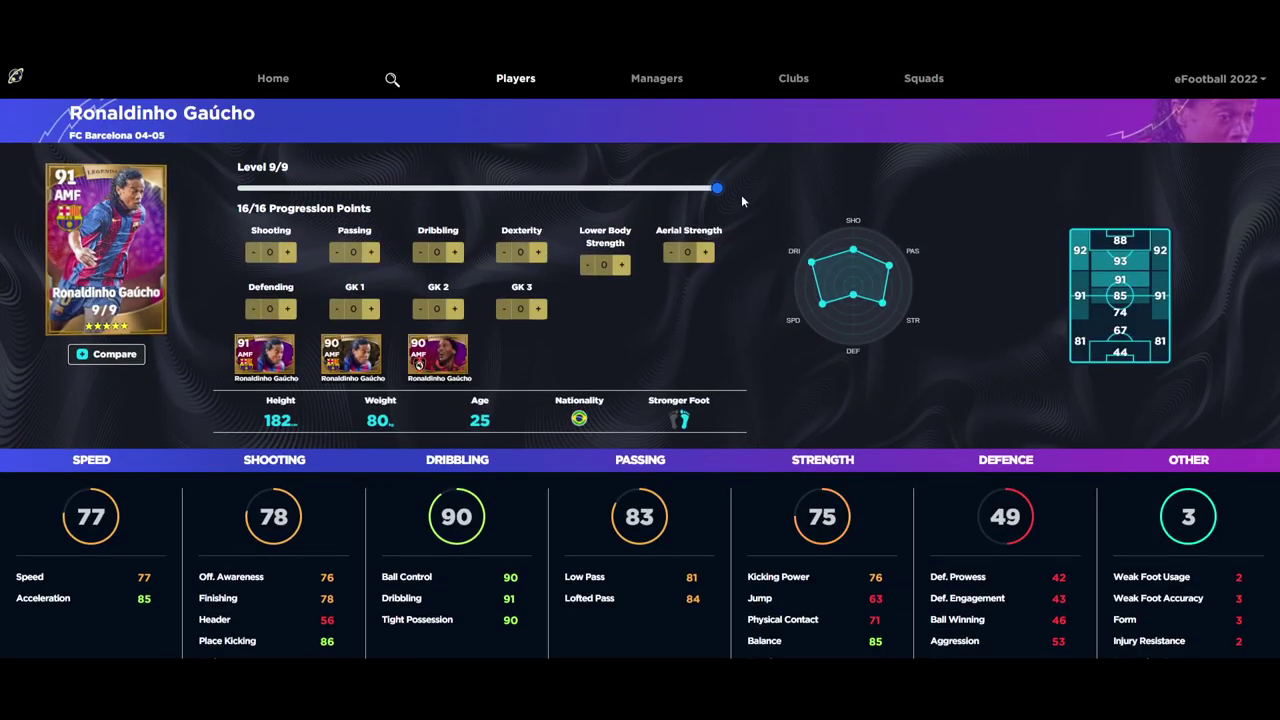
Try Shooting points, remove them, and put the rest into Lower Body Strength for a 95 rating.
left_click(287, 252)
left_click(287, 252)
left_click(287, 252)
left_click(287, 252)
left_click(287, 252)
left_click(287, 252)
left_click(287, 252)
left_click(287, 252)
left_click(287, 252)
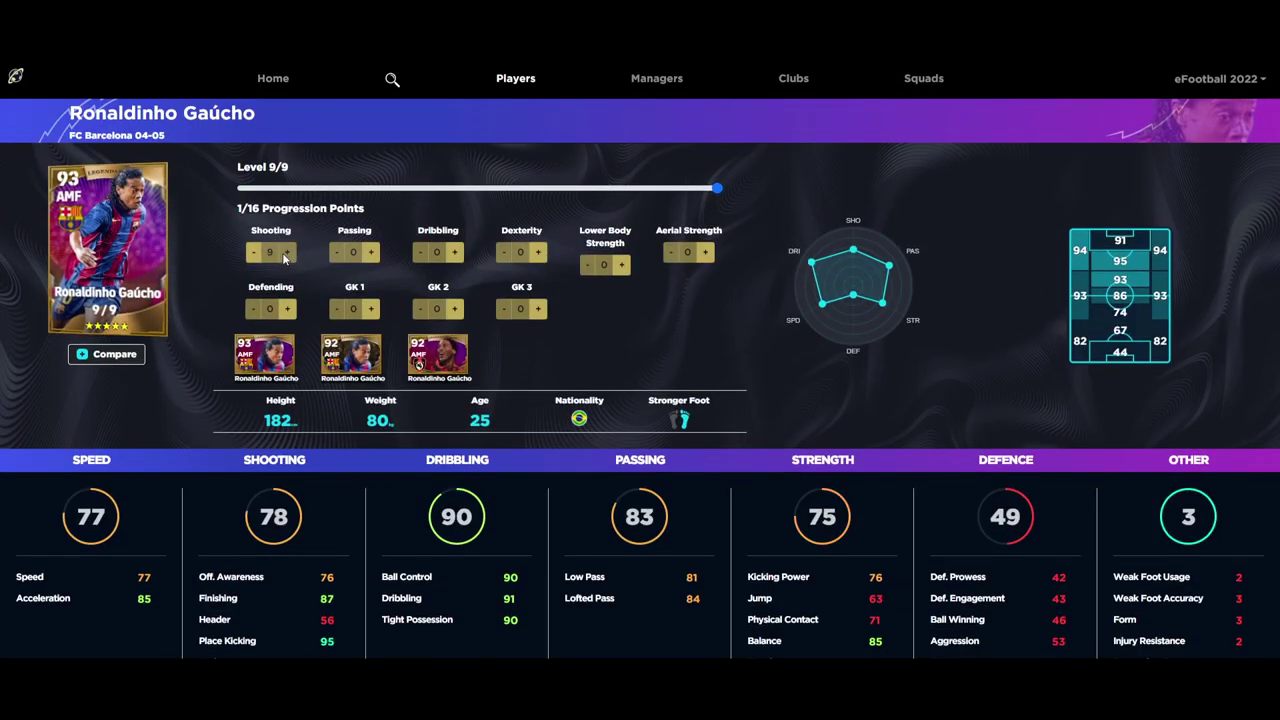
left_click(255, 252)
left_click(255, 252)
left_click(255, 252)
left_click(255, 252)
left_click(255, 252)
left_click(255, 252)
left_click(538, 252)
left_click(538, 252)
left_click(538, 252)
left_click(538, 252)
left_click(621, 264)
left_click(621, 264)
left_click(621, 264)
left_click(621, 264)
left_click(621, 264)
left_click(621, 264)
left_click(621, 264)
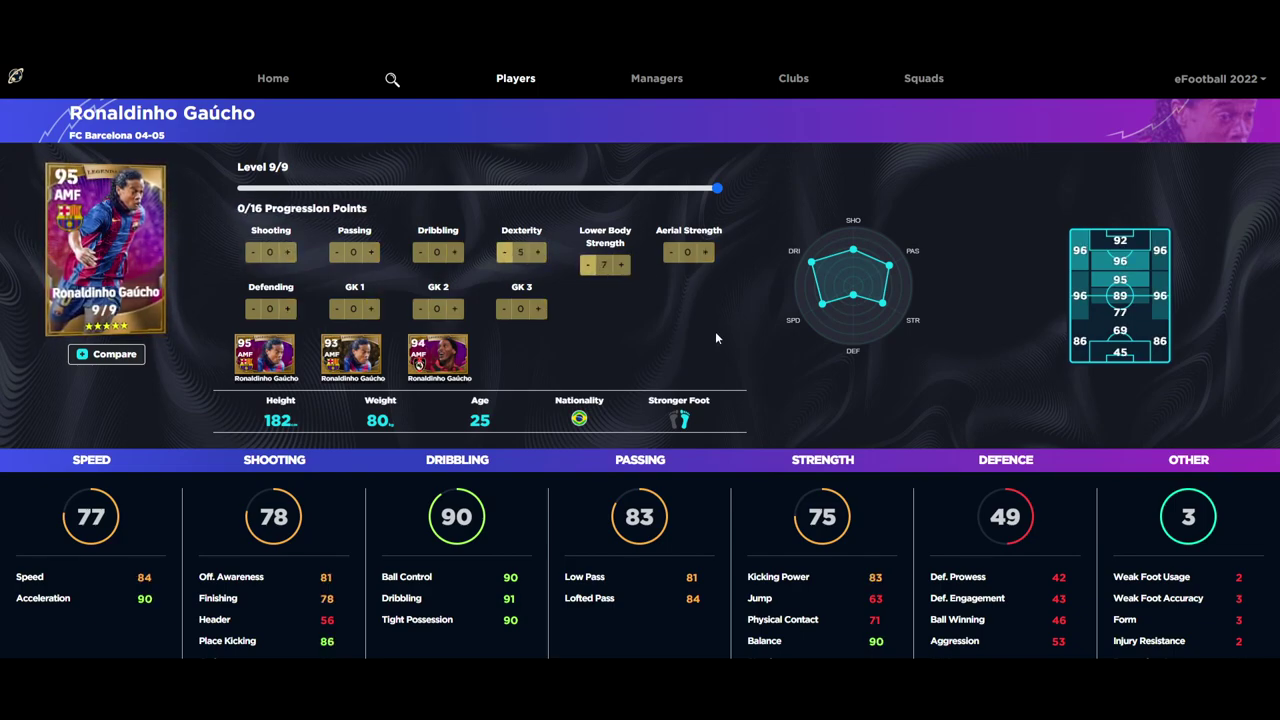
Go back, view Deco's player page, then show the full Players list.
key("alt+Left")
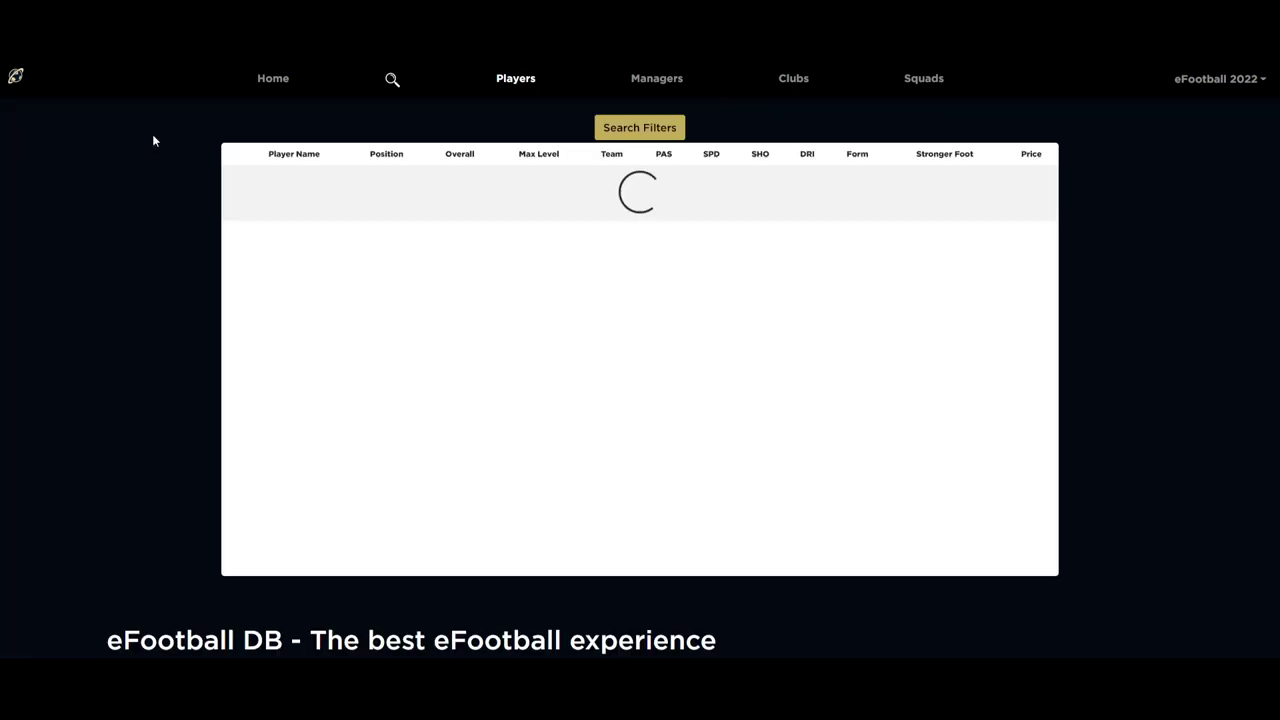
left_click(349, 228)
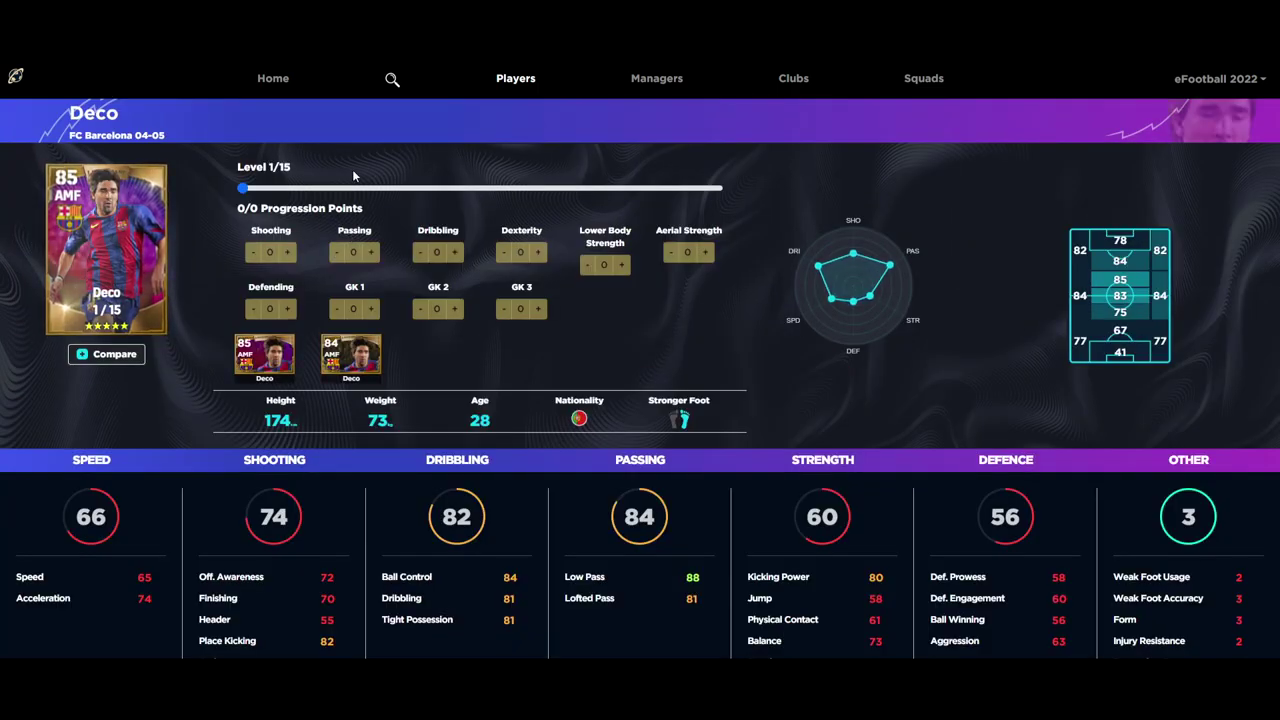
left_click(516, 82)
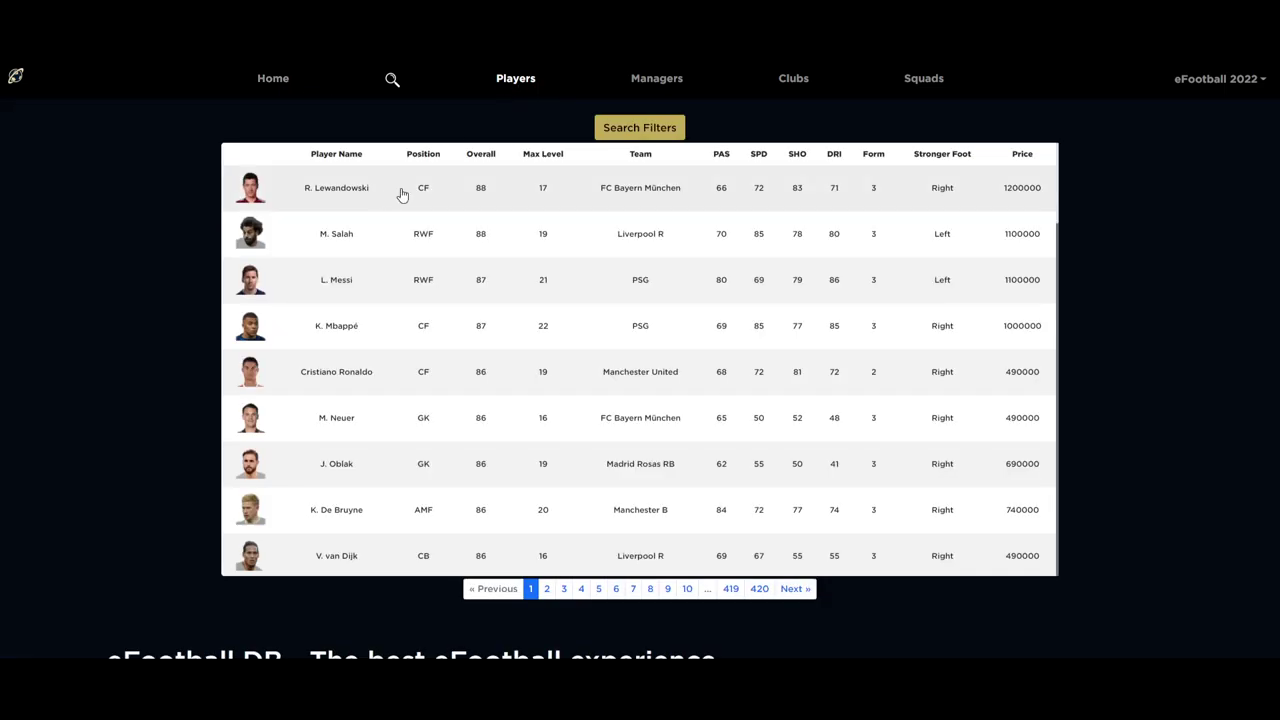
Compare K. Mbappé's 87 and 93 cards, then start a comparison from the 87 card.
left_click(336, 326)
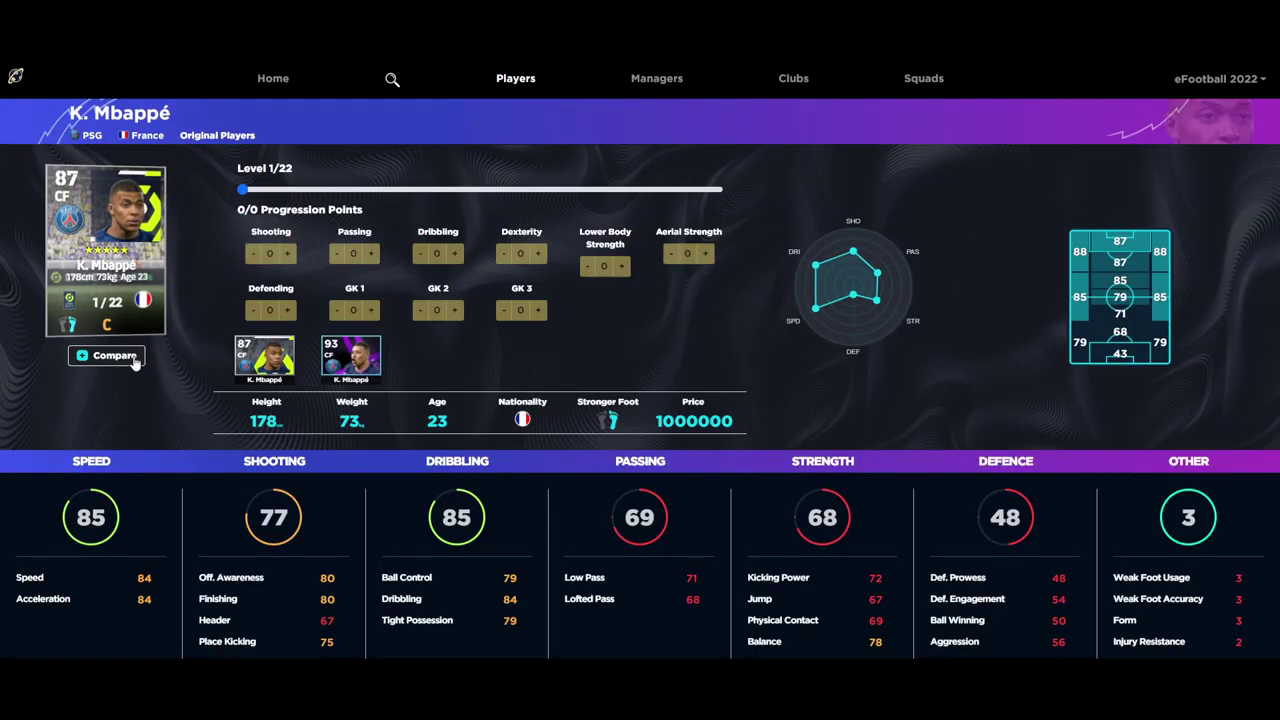
left_click(340, 368)
left_click(283, 370)
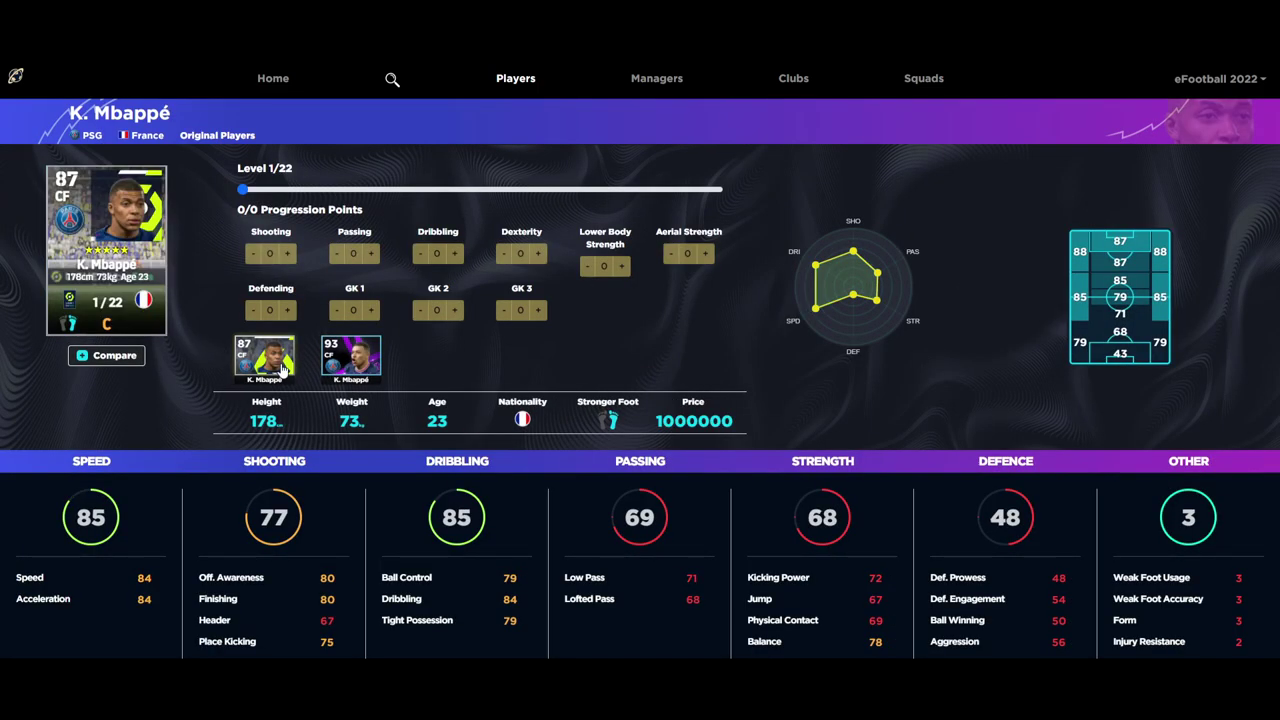
left_click(332, 369)
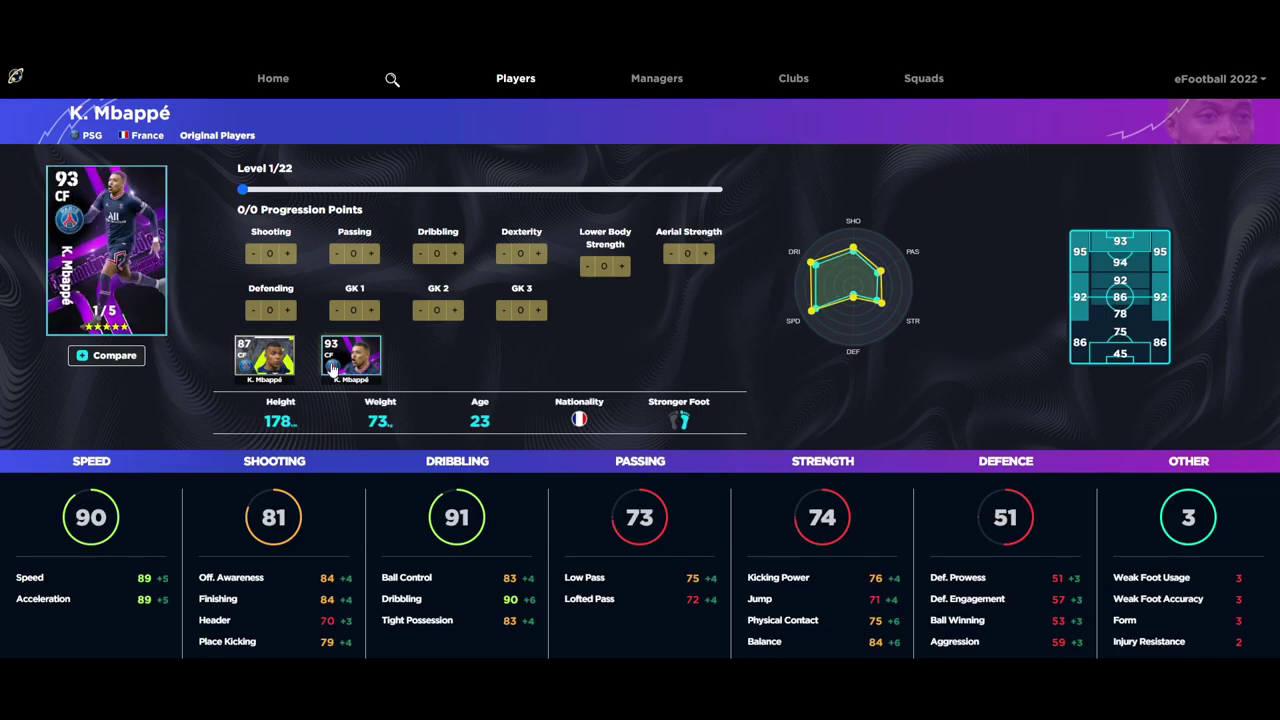
left_click(280, 372)
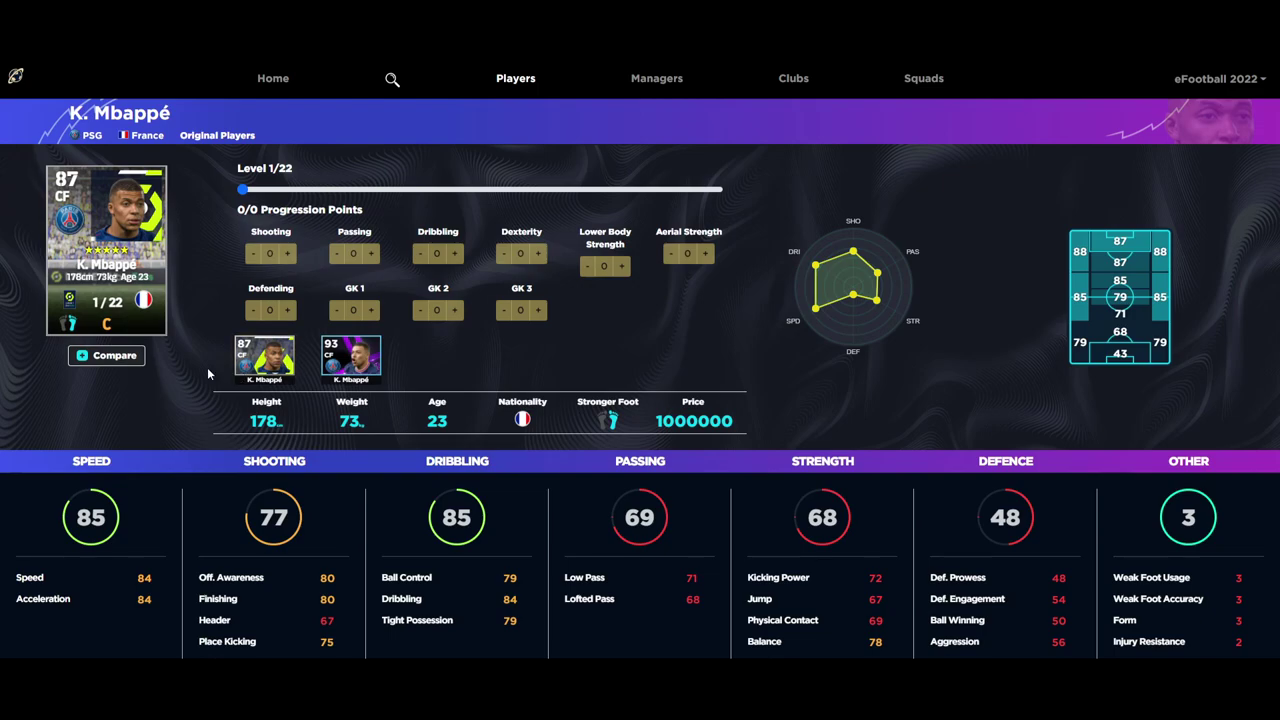
left_click(108, 358)
left_click(650, 158)
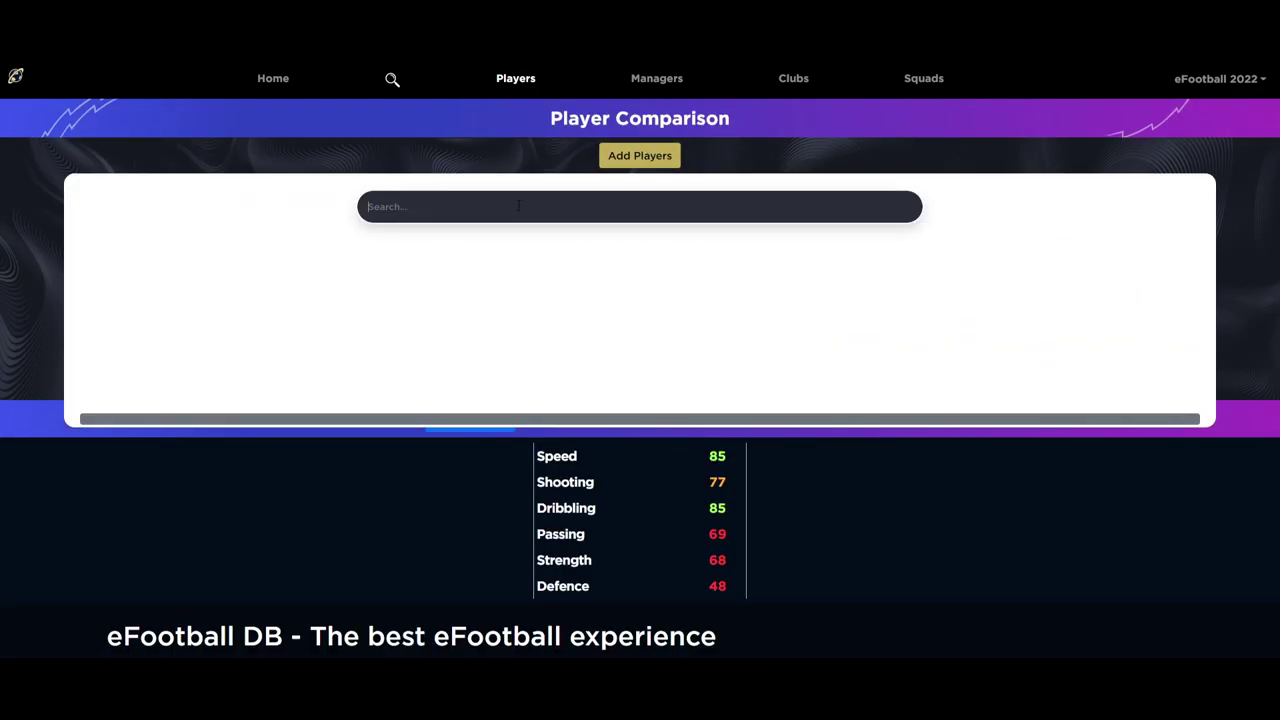
Add P. Daka, raise Mbappé to level 22/22, and compare their detailed Player Stats.
type("daka")
left_click(162, 297)
left_click(655, 156)
left_click_drag(435, 388, 940, 386)
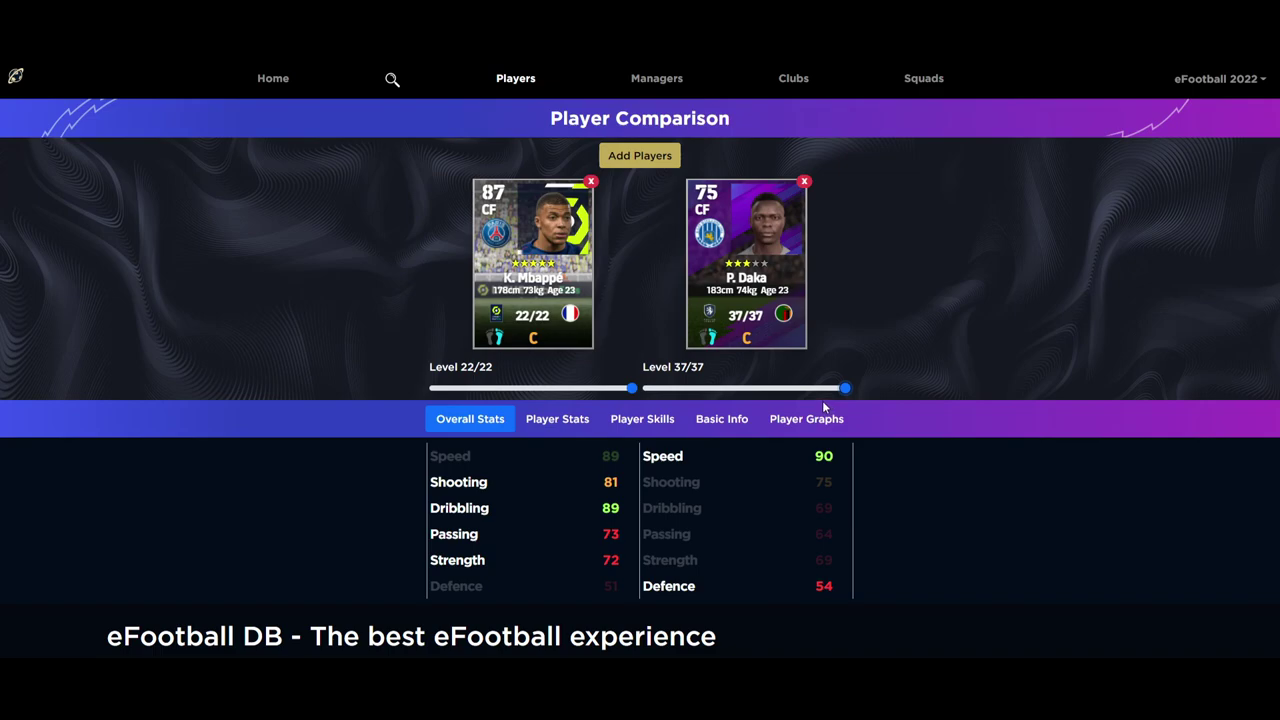
left_click(553, 420)
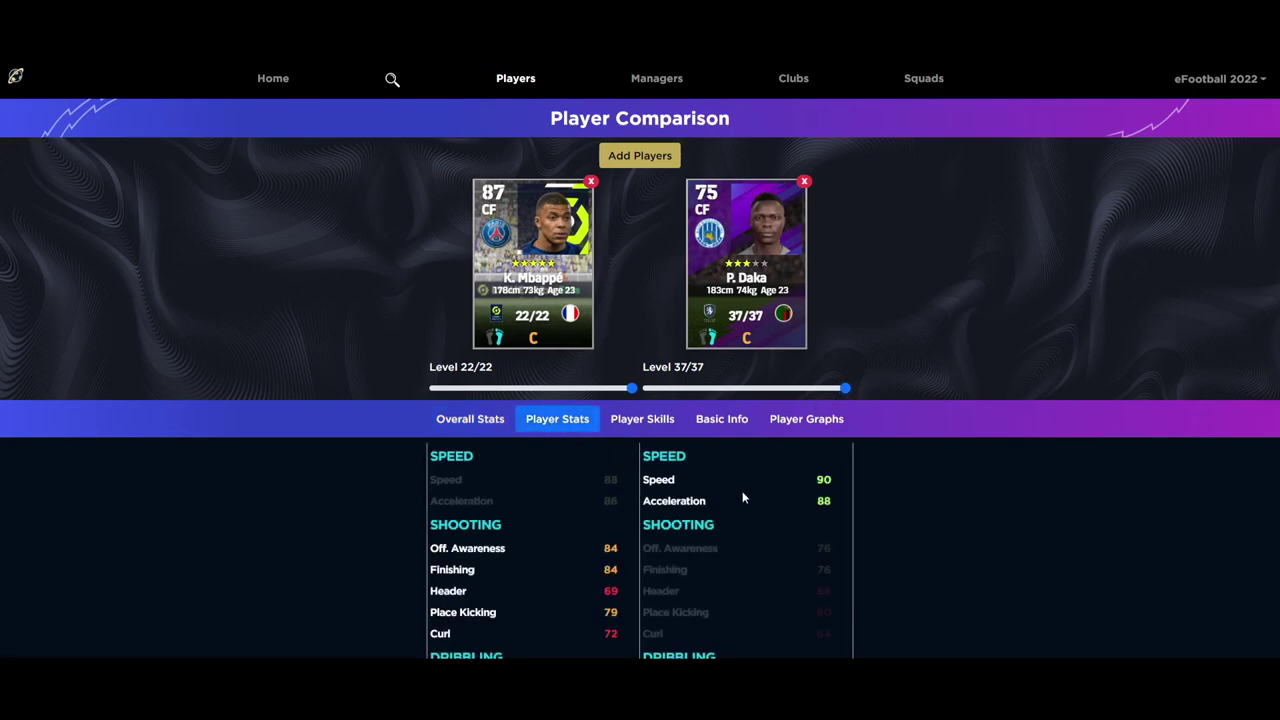
left_click_drag(845, 390, 930, 397)
Replace P. Daka with the 86 Cristiano Ronaldo card and E. Haaland in the comparison.
left_click(804, 181)
left_click(640, 155)
left_click_drag(425, 210, 318, 212)
type("ron")
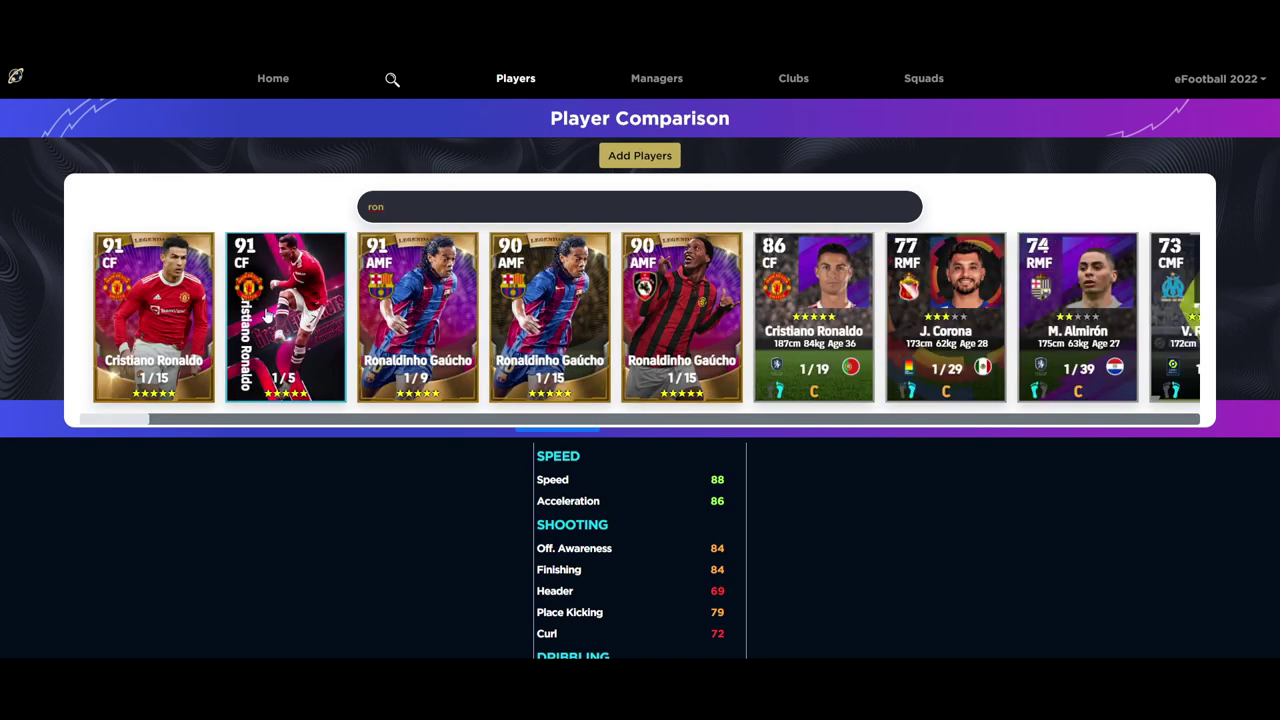
left_click(795, 308)
left_click_drag(420, 207, 340, 218)
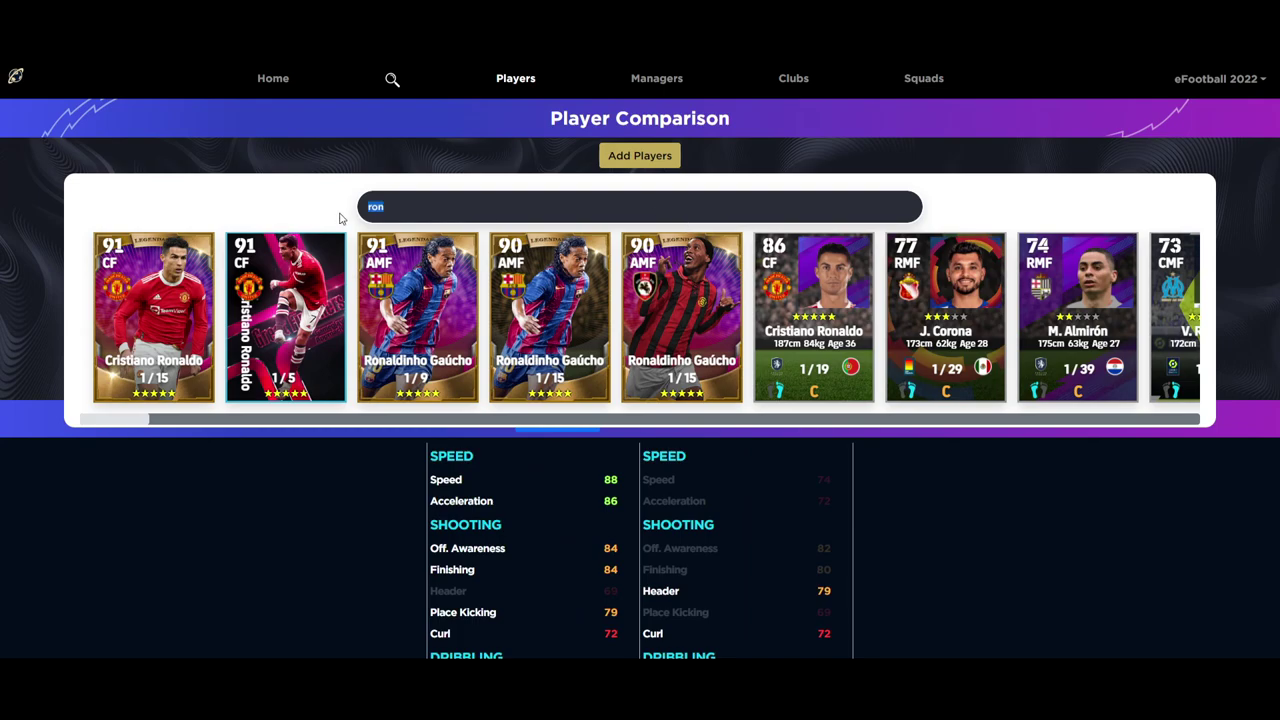
type("mess")
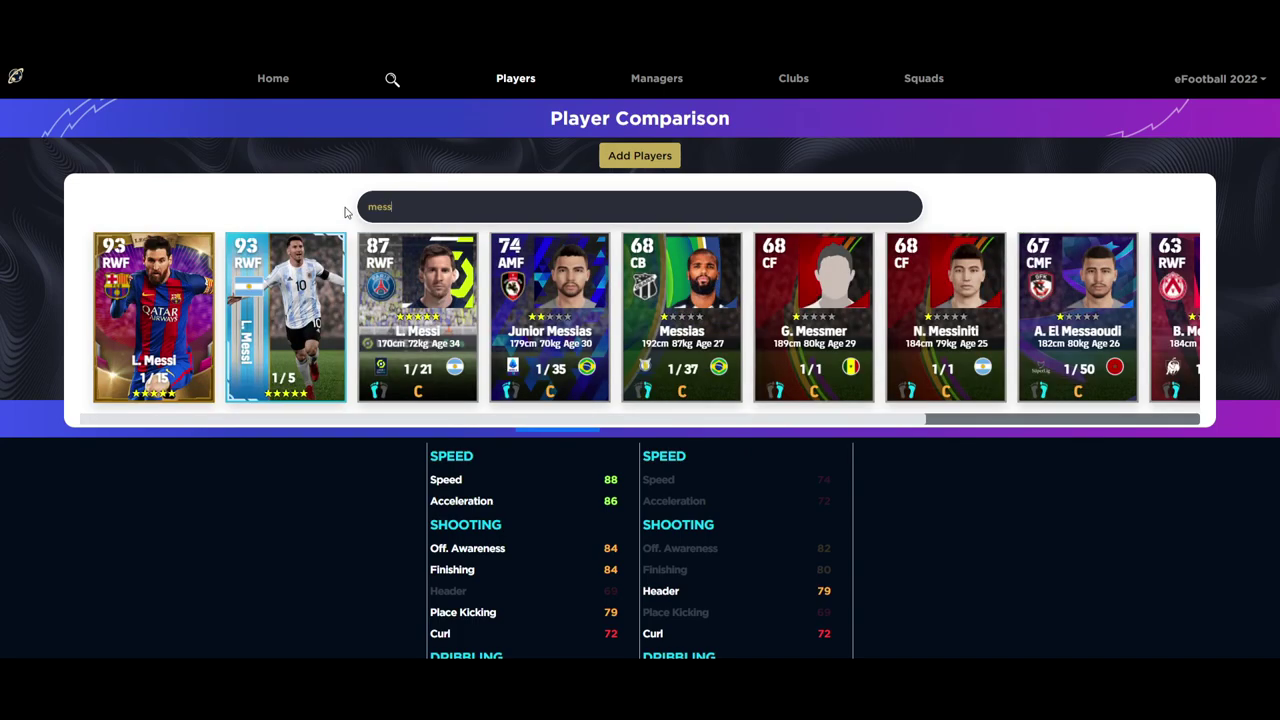
left_click_drag(401, 207, 314, 209)
type("haa")
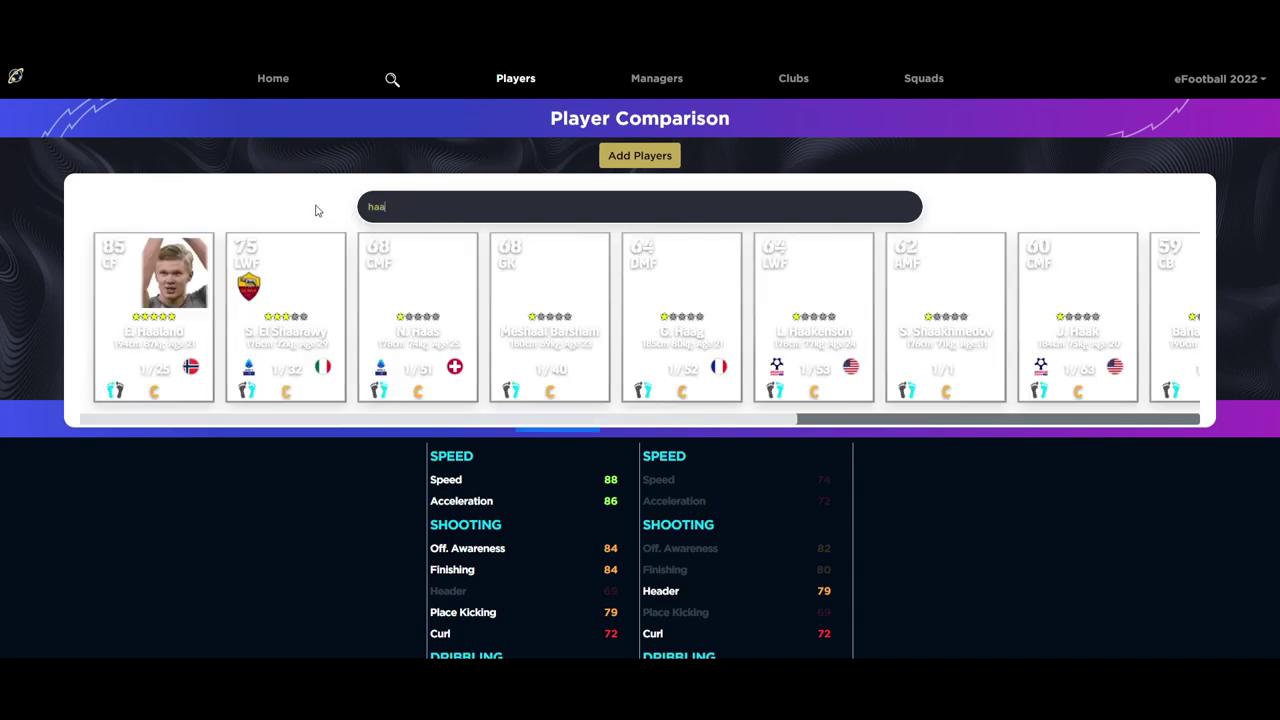
left_click(637, 157)
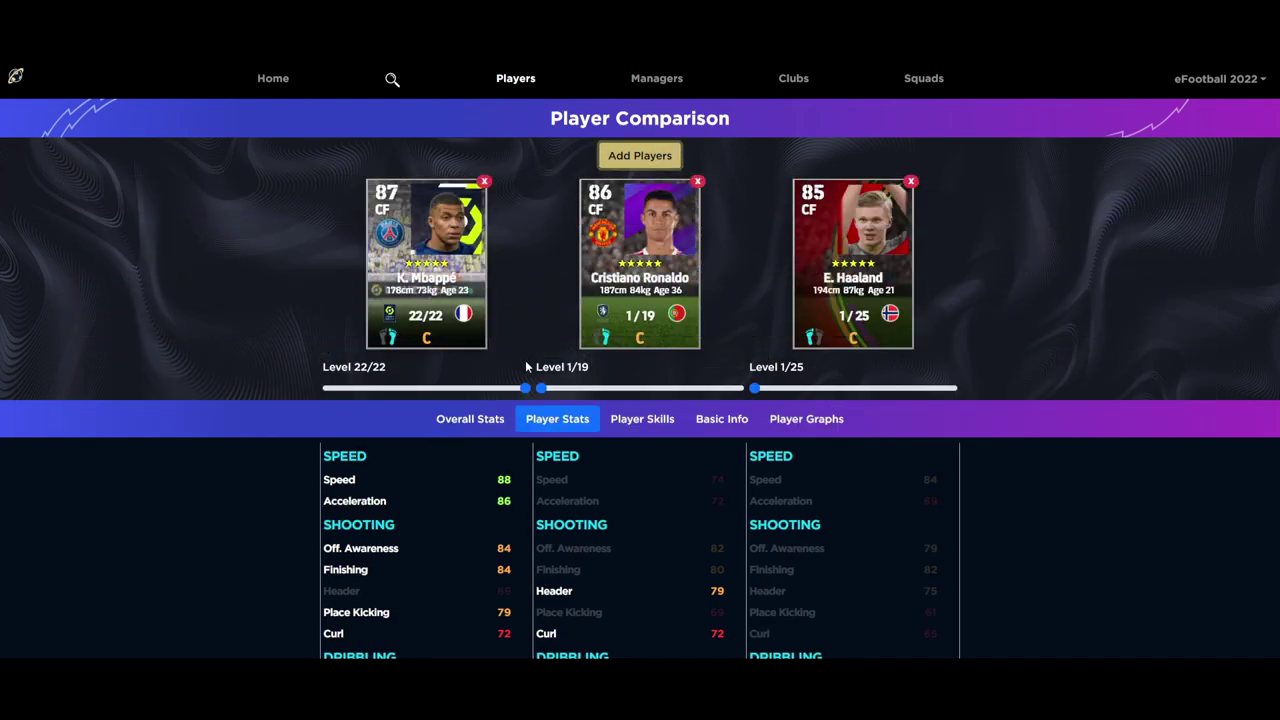
Max Ronaldo's and Haaland's levels, compare skills and the radar graph, then return to Overall Stats.
left_click_drag(545, 393, 975, 392)
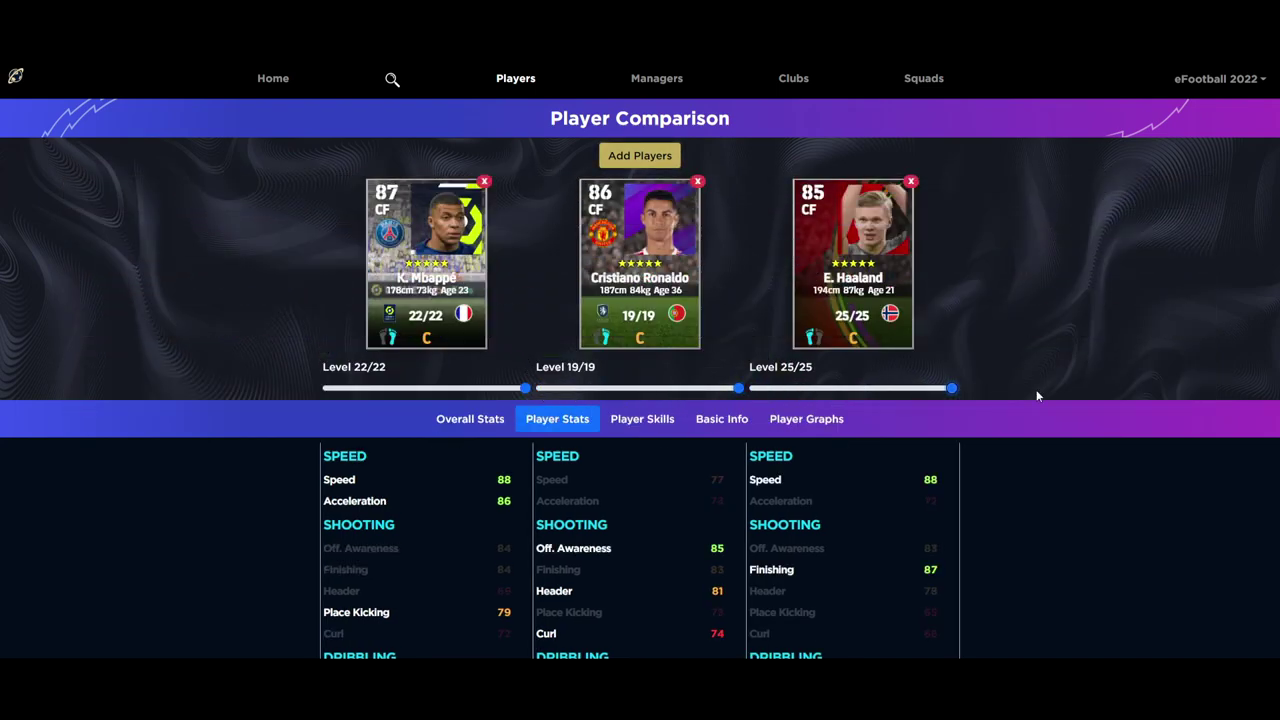
left_click(648, 424)
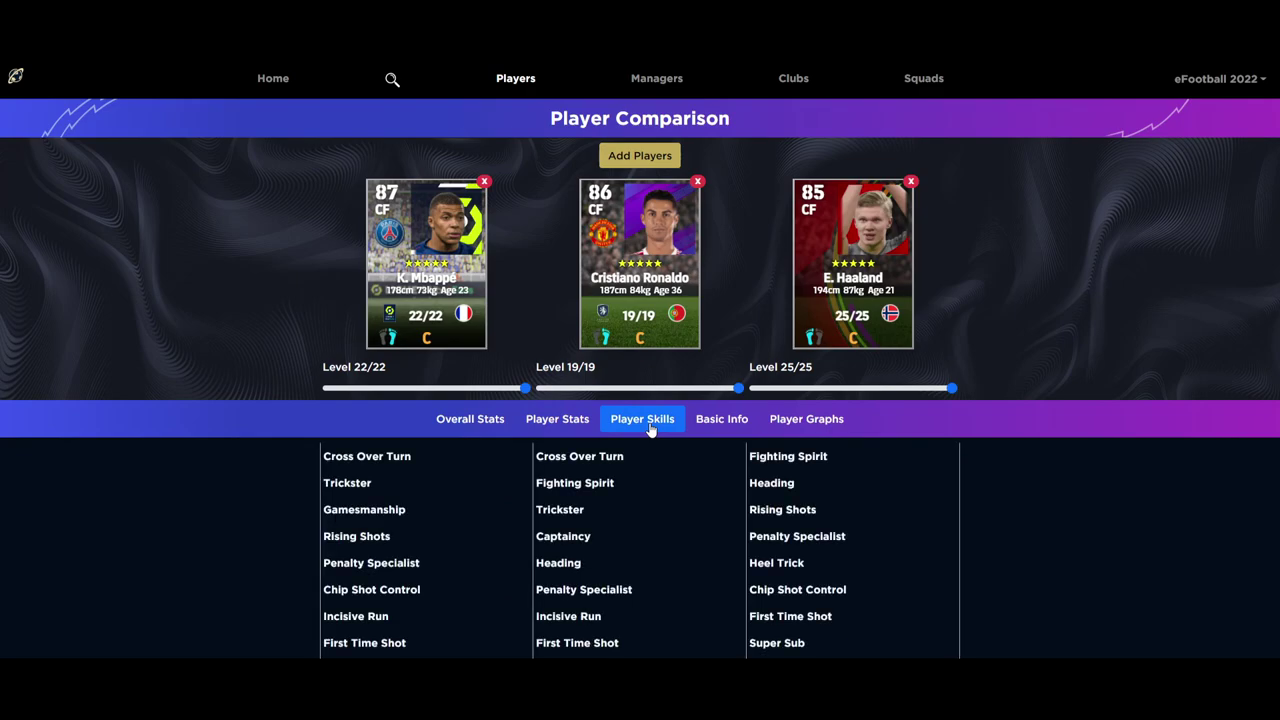
left_click(810, 416)
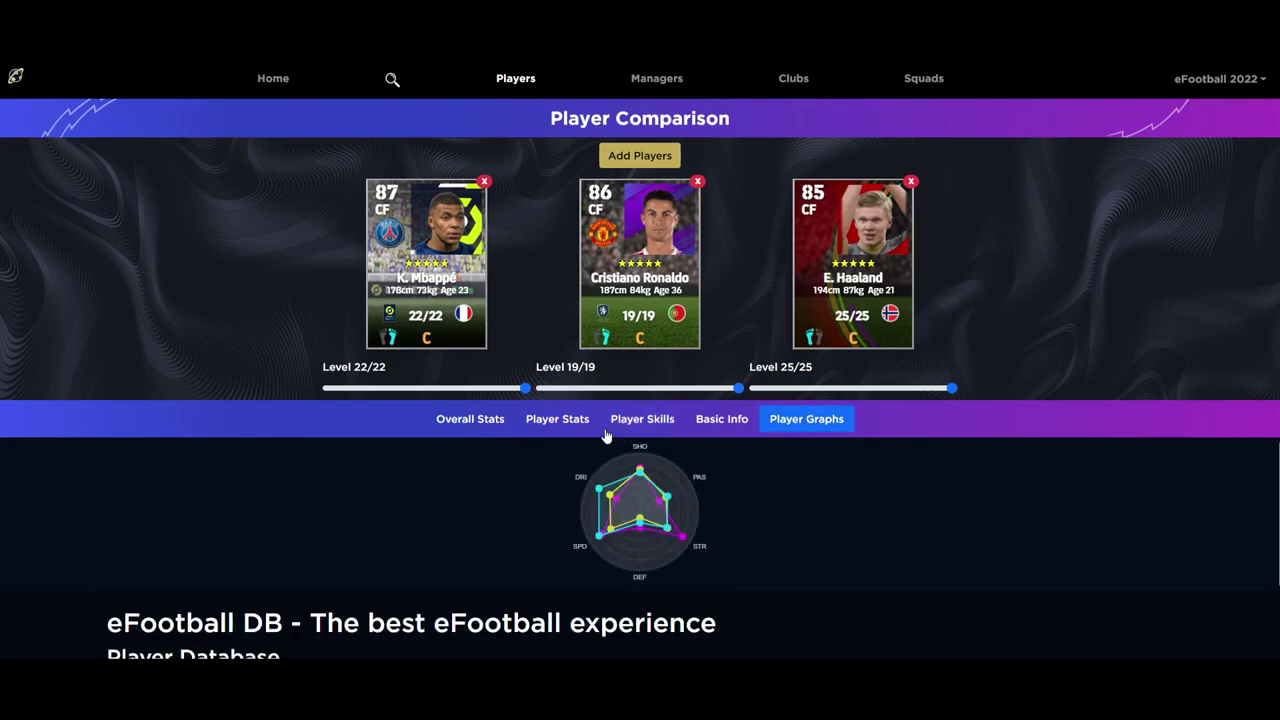
left_click(489, 422)
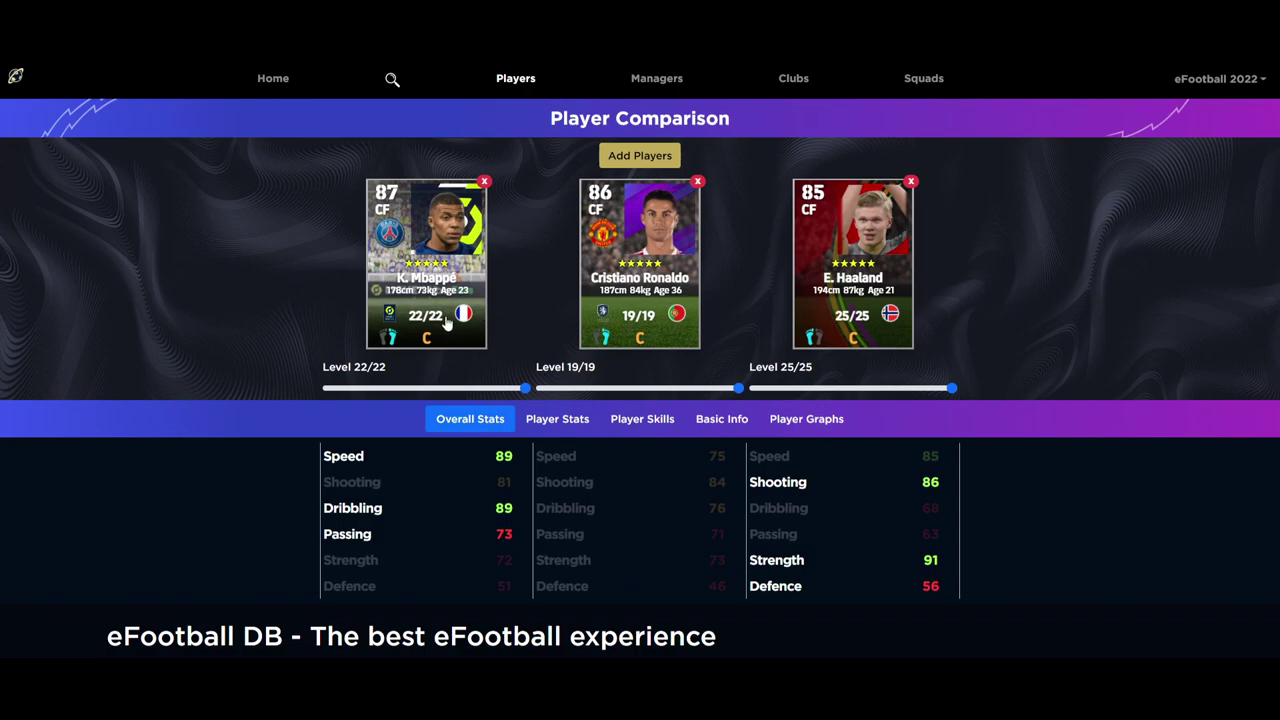
left_click(648, 286)
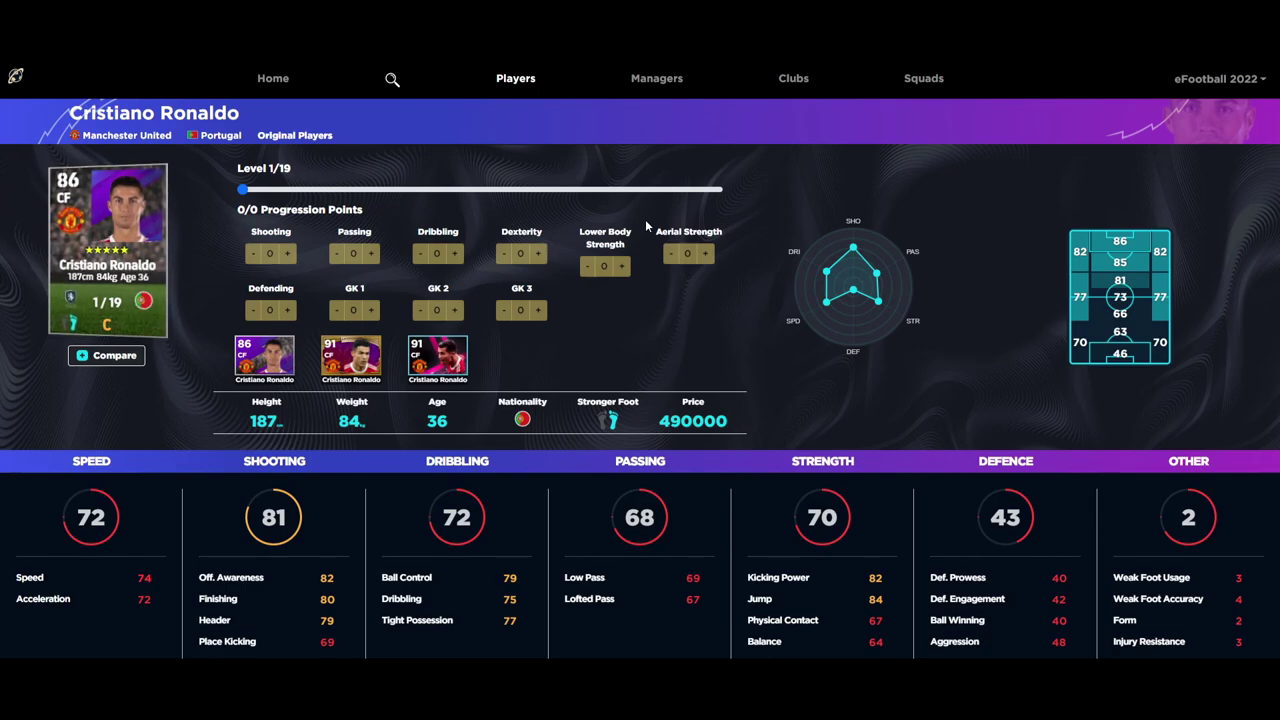
Show the Managers list and open its search filters, then close them without applying any.
left_click(656, 80)
left_click(628, 132)
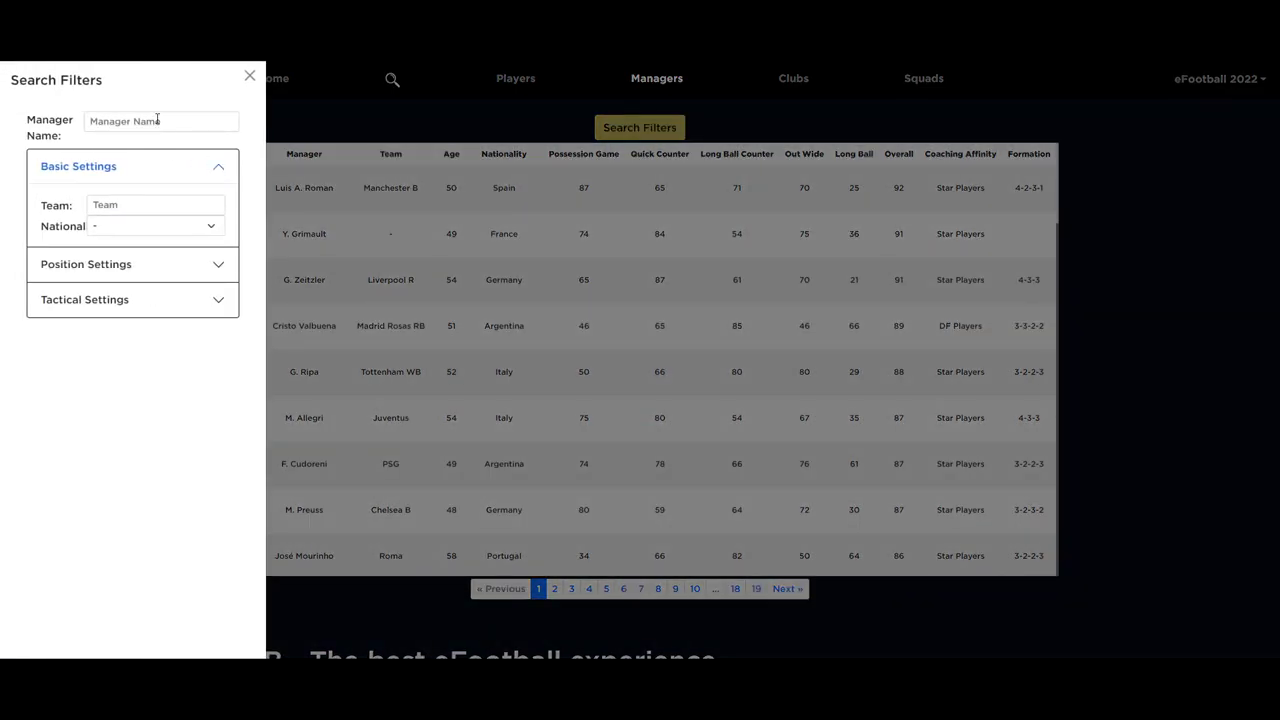
left_click(249, 80)
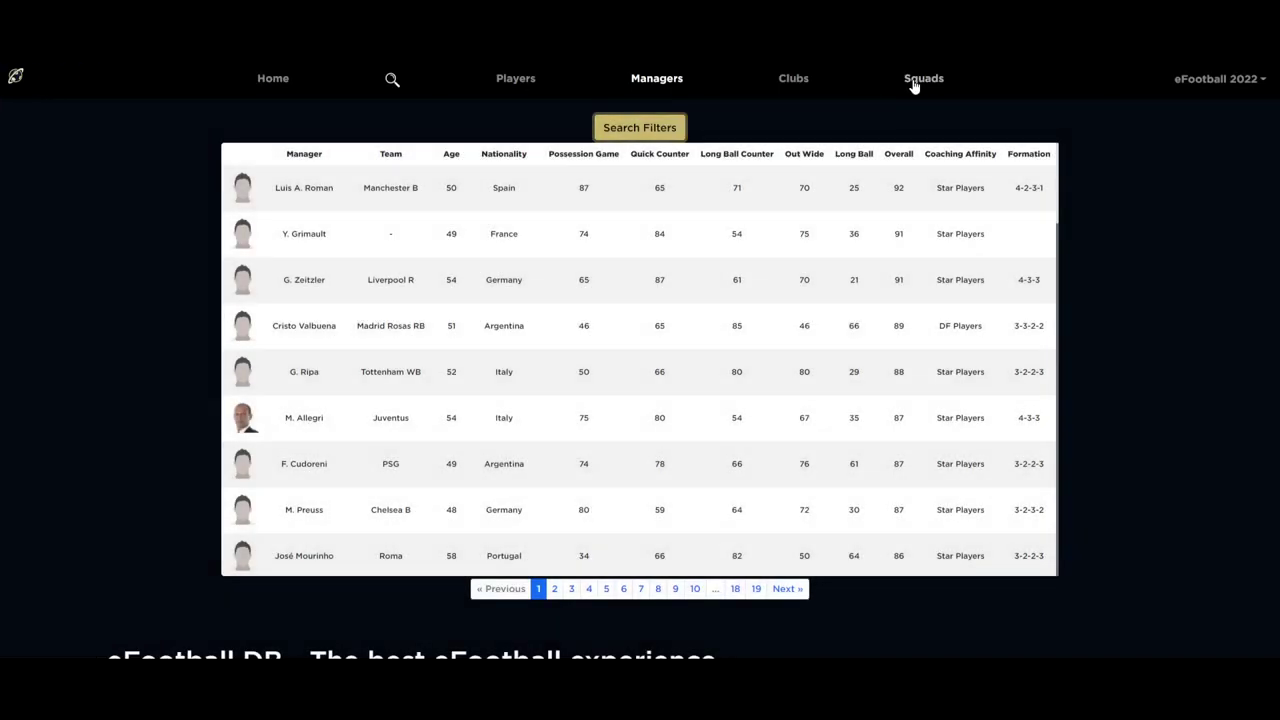
Start a new squad with M. Preuss as manager.
left_click(924, 80)
left_click(334, 140)
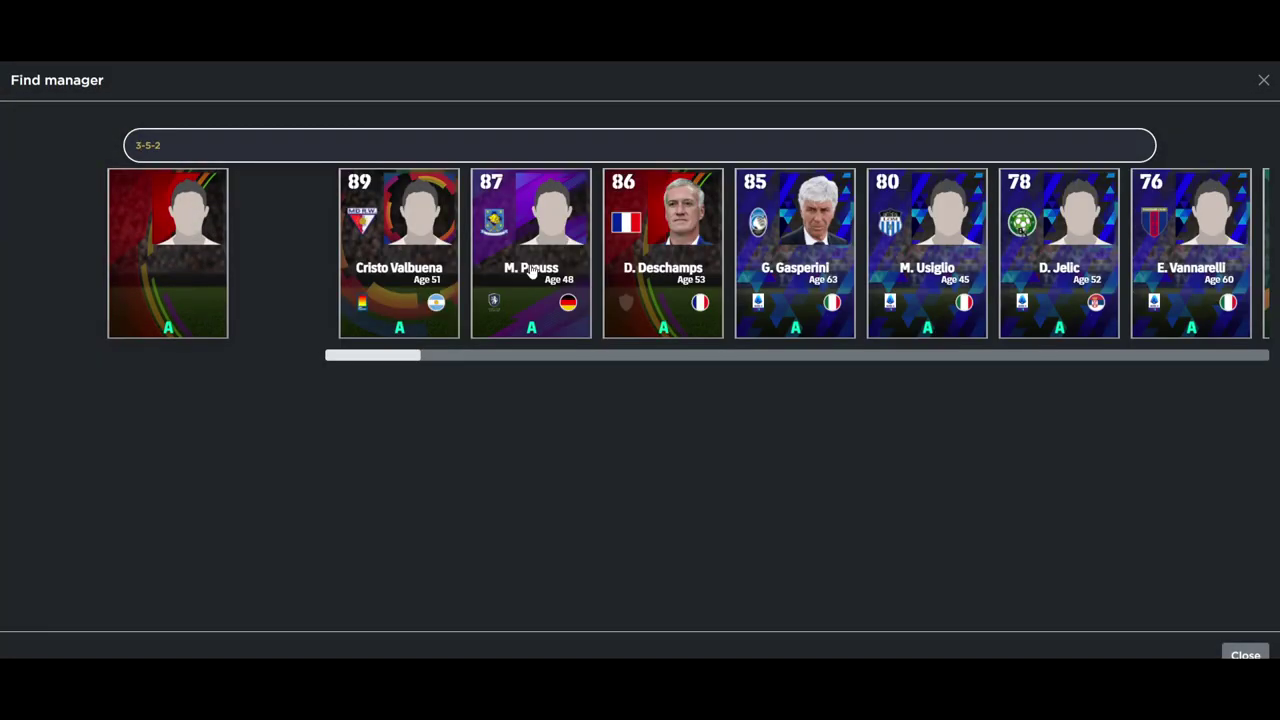
left_click(423, 251)
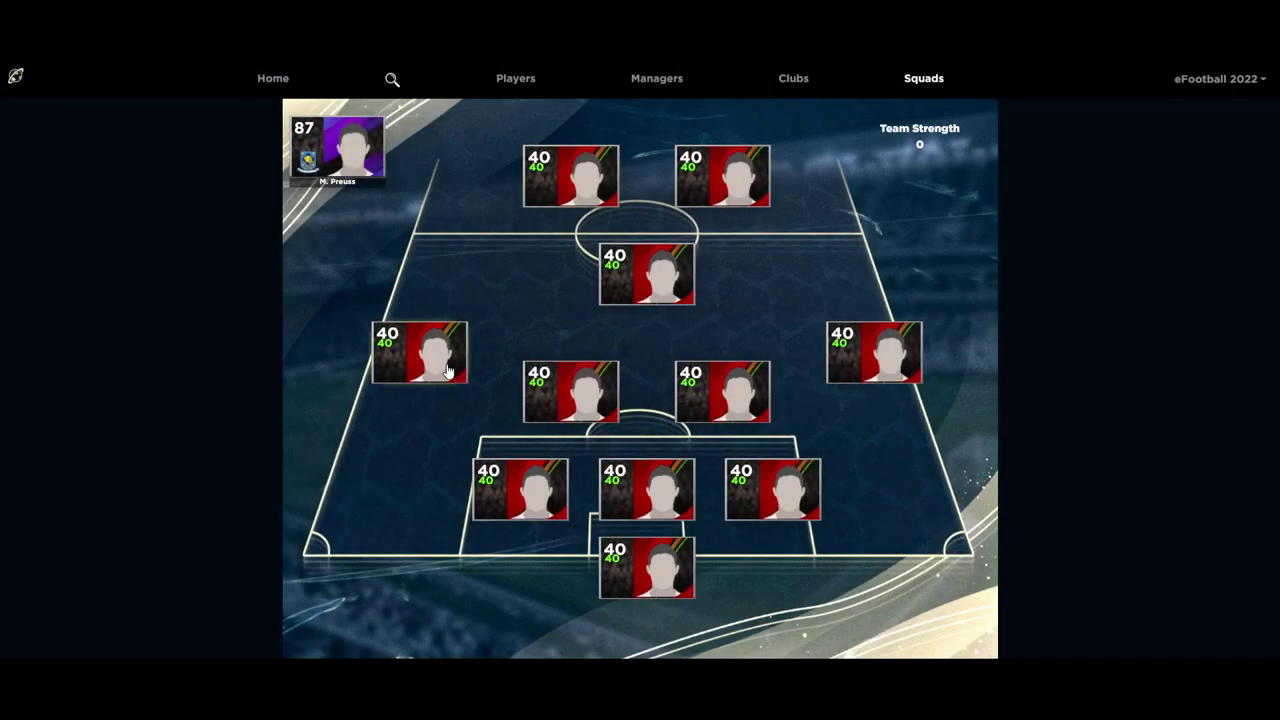
Filter players to centre-backs and place V. van Dijk at left CB.
left_click(534, 501)
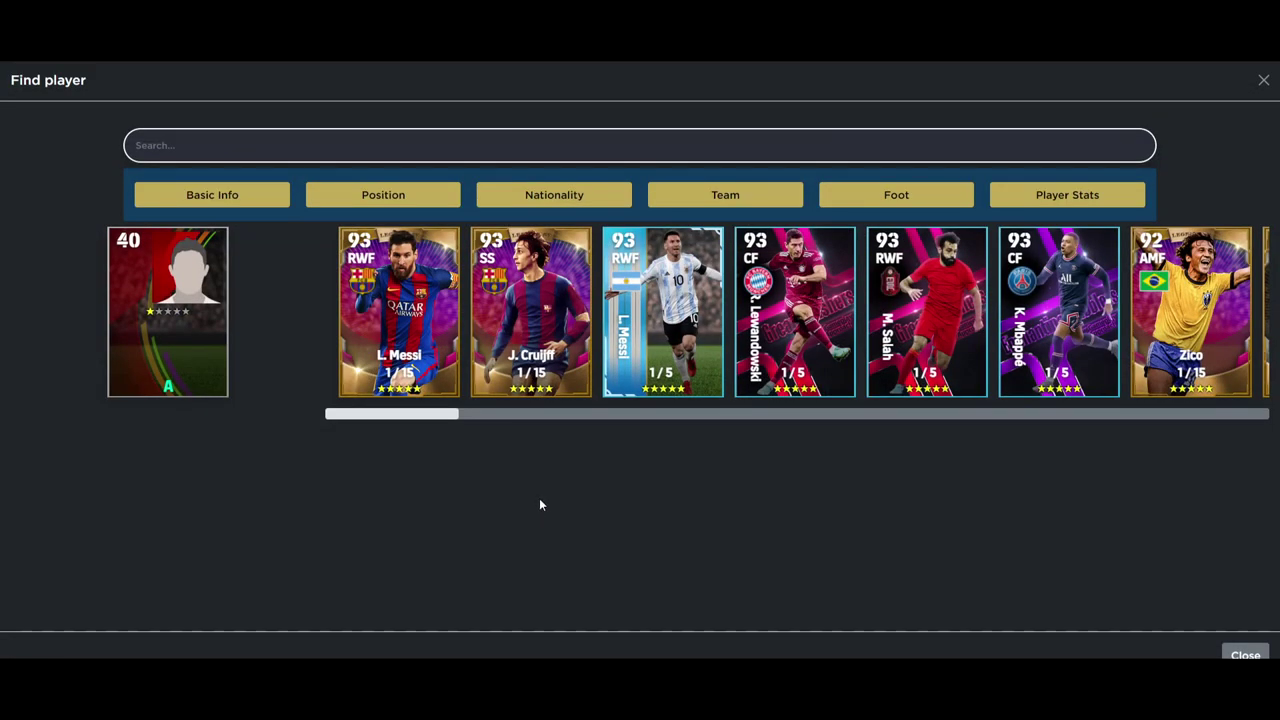
left_click_drag(447, 414, 482, 414)
left_click(428, 207)
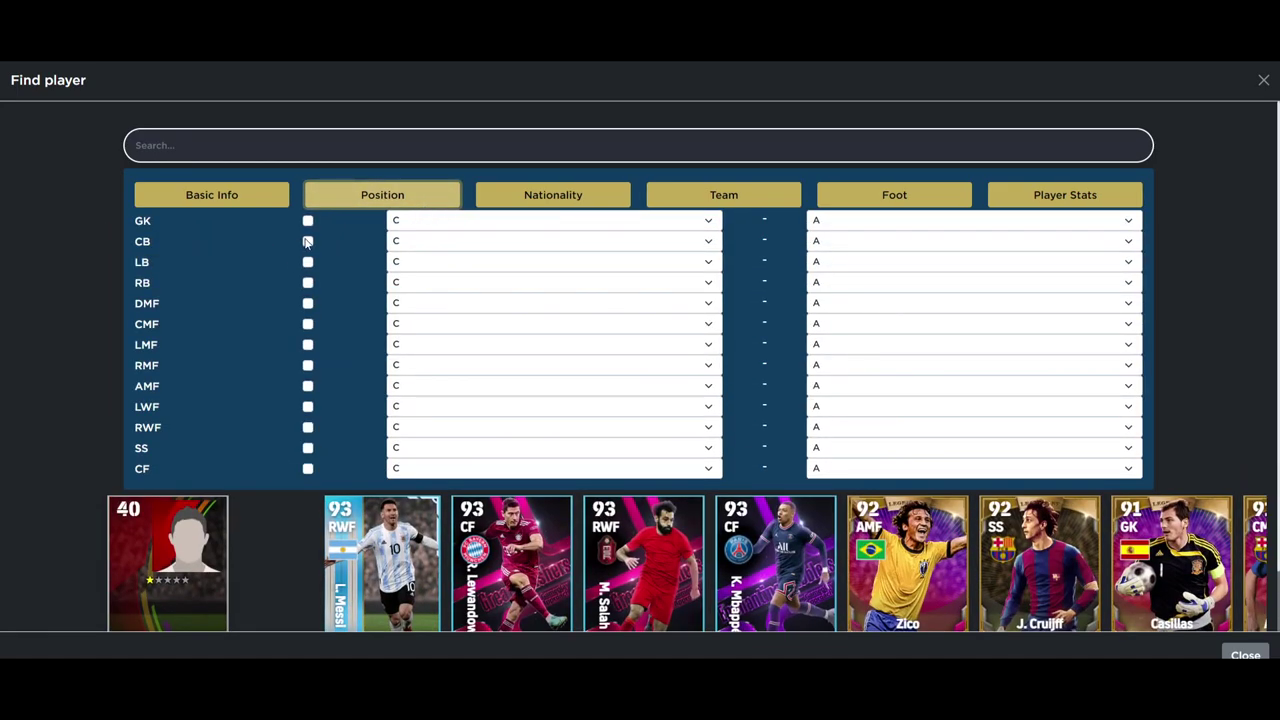
left_click(307, 242)
left_click(385, 200)
left_click_drag(417, 414, 527, 414)
left_click(785, 309)
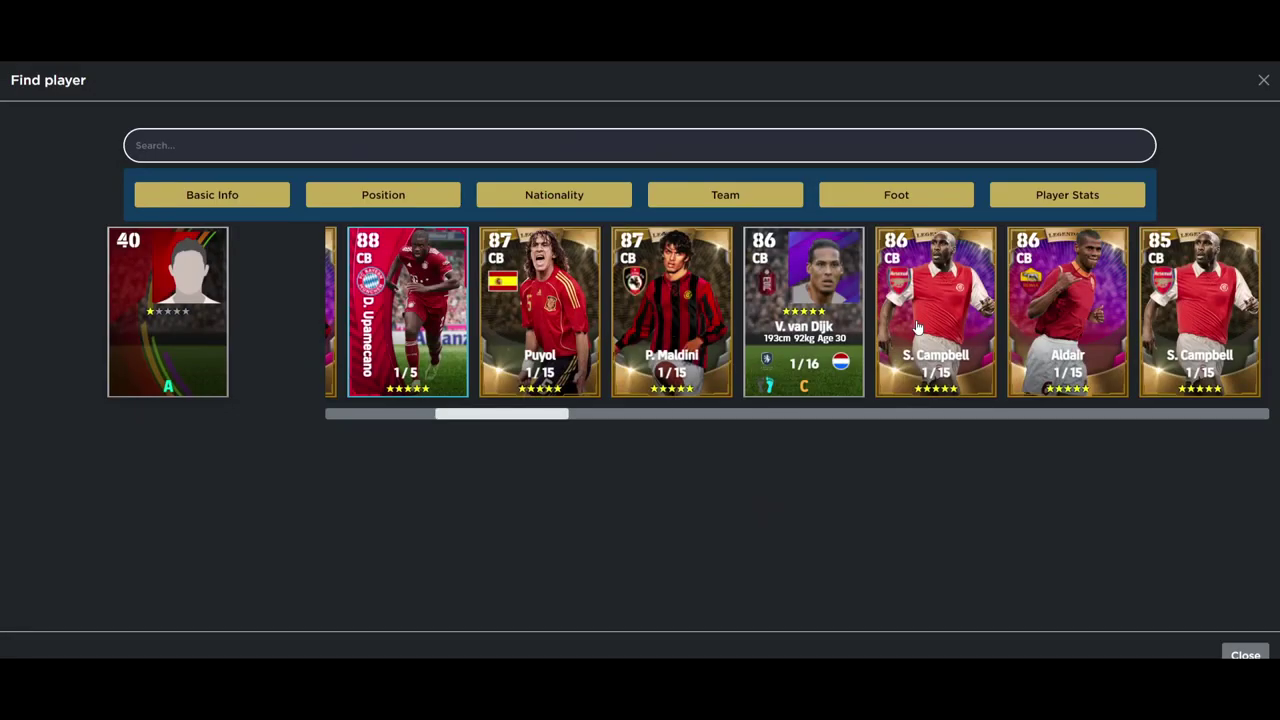
left_click(935, 310)
Search 'tim' and place J. Timber at centre-back.
left_click(197, 143)
type("tim")
left_click(514, 419)
left_click(398, 300)
left_click(1224, 646)
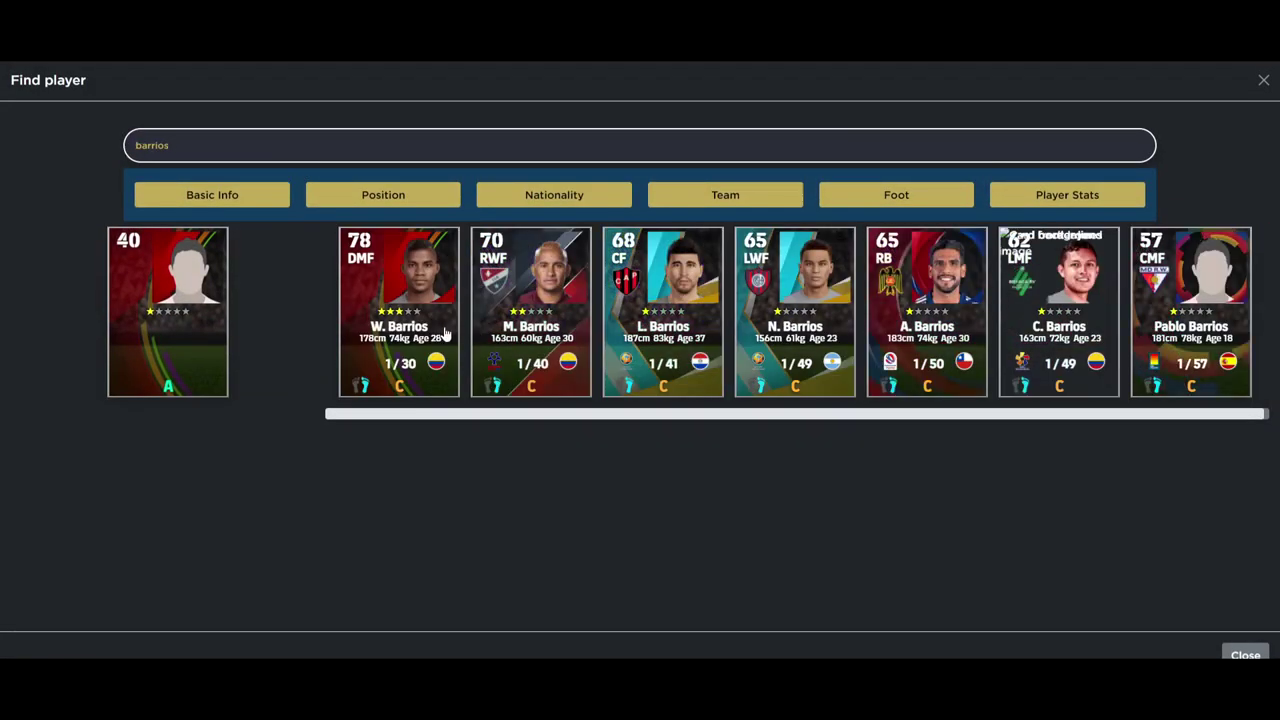
Place W. Barrios at CMF and C. Makélélé, found via 'mak', at DMF.
left_click(398, 300)
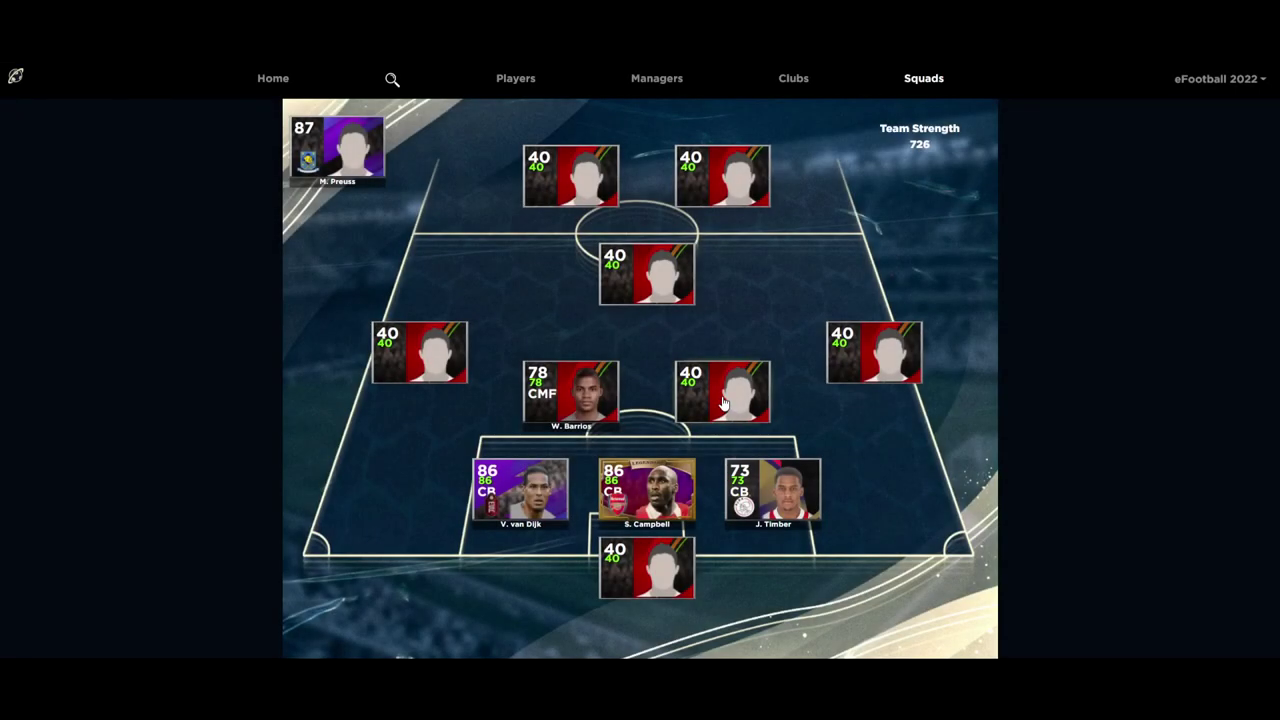
left_click(724, 402)
type("mak")
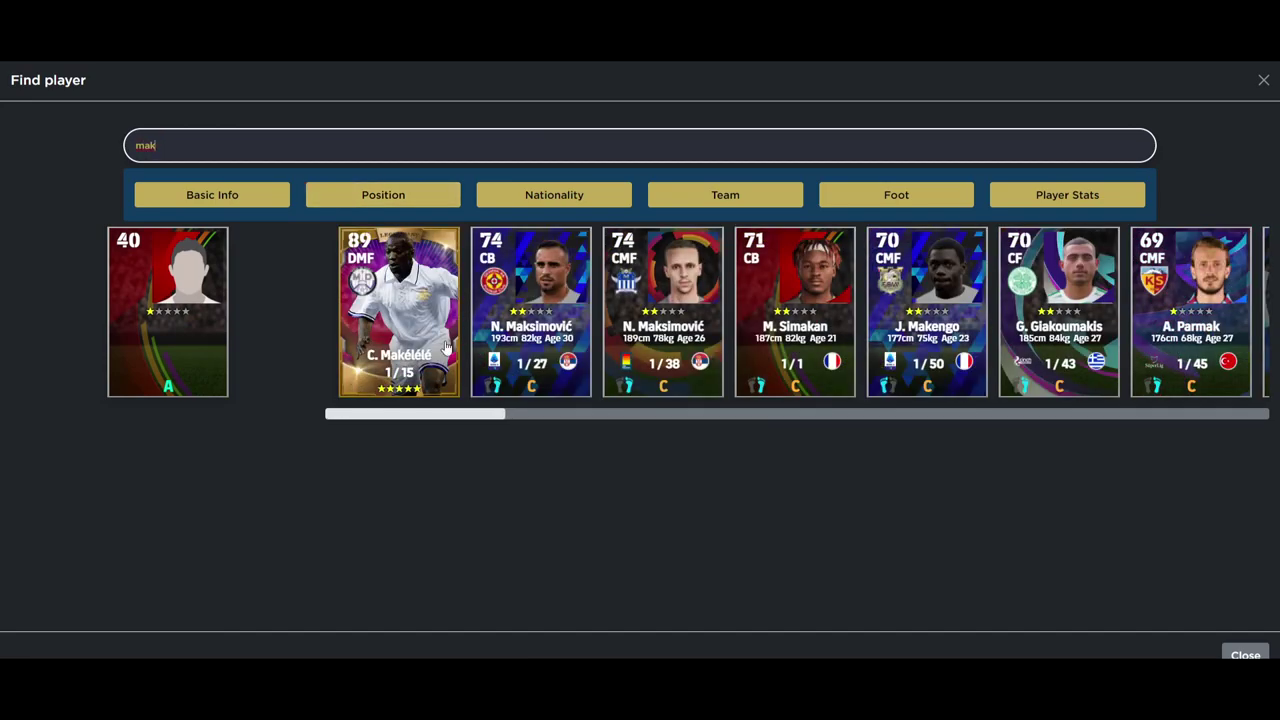
left_click(455, 340)
left_click(955, 440)
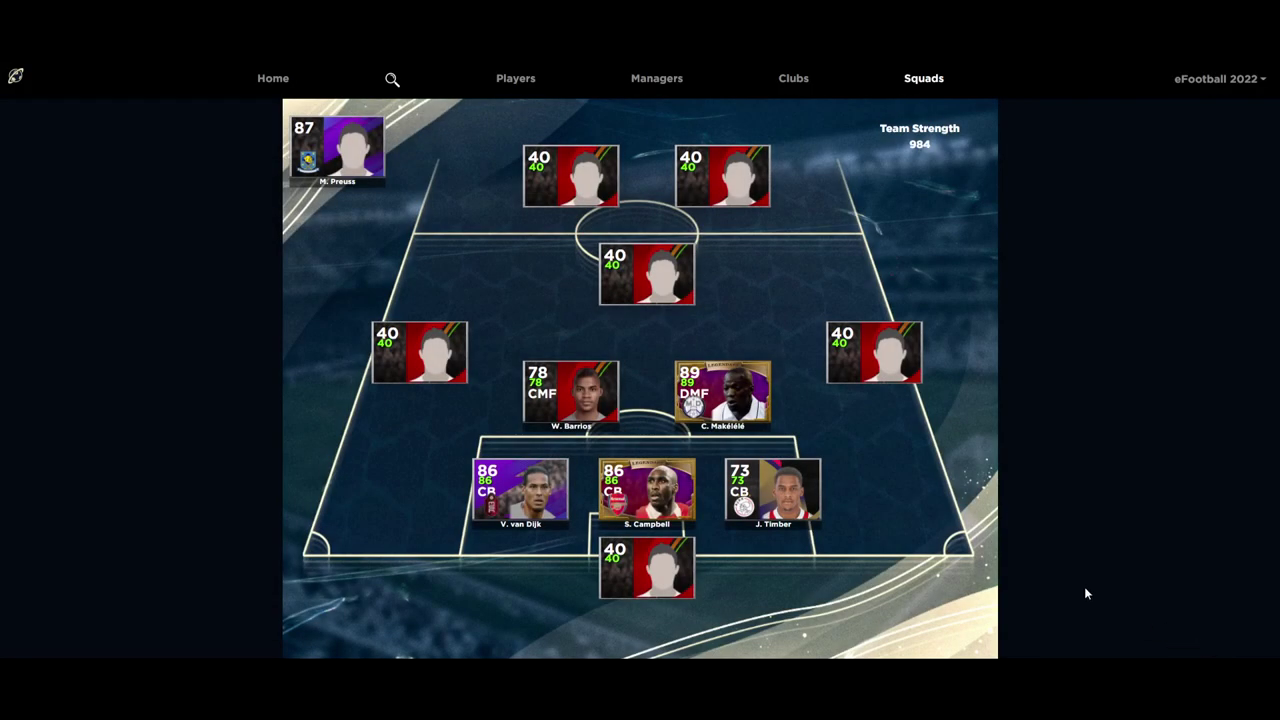
Add M. Acuña at left midfield with his level raised.
left_click(419, 352)
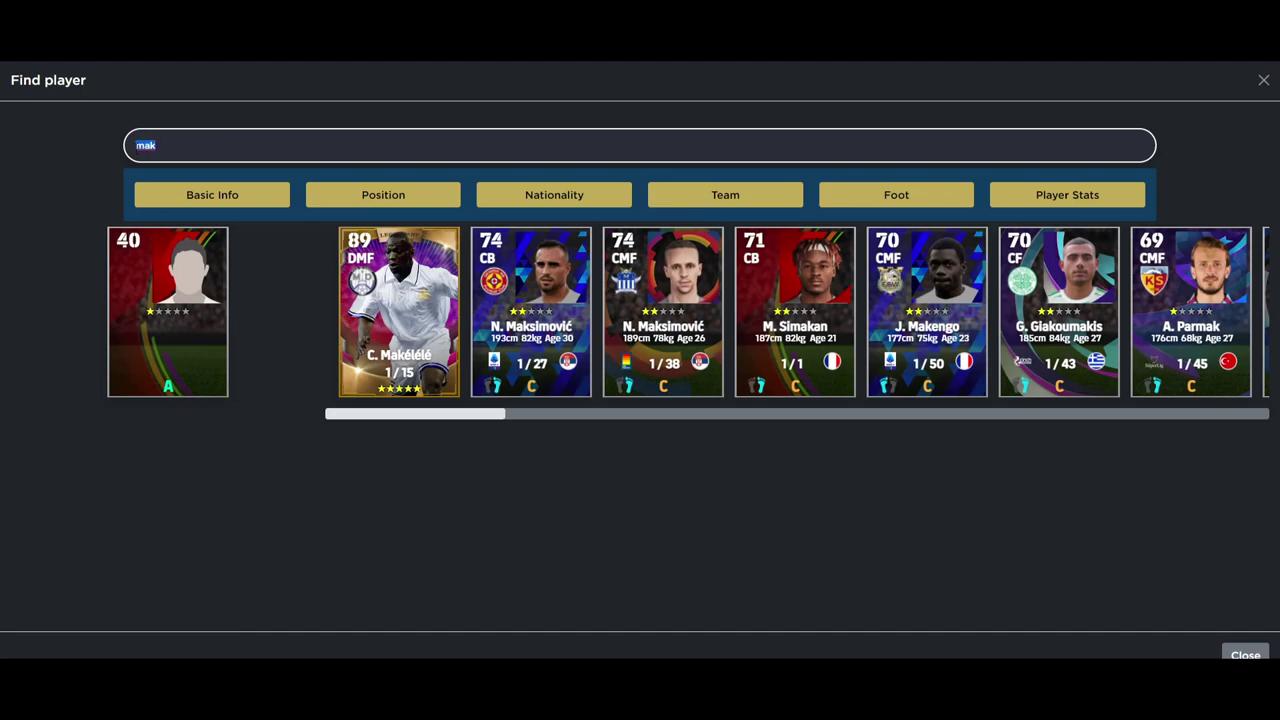
type("acun")
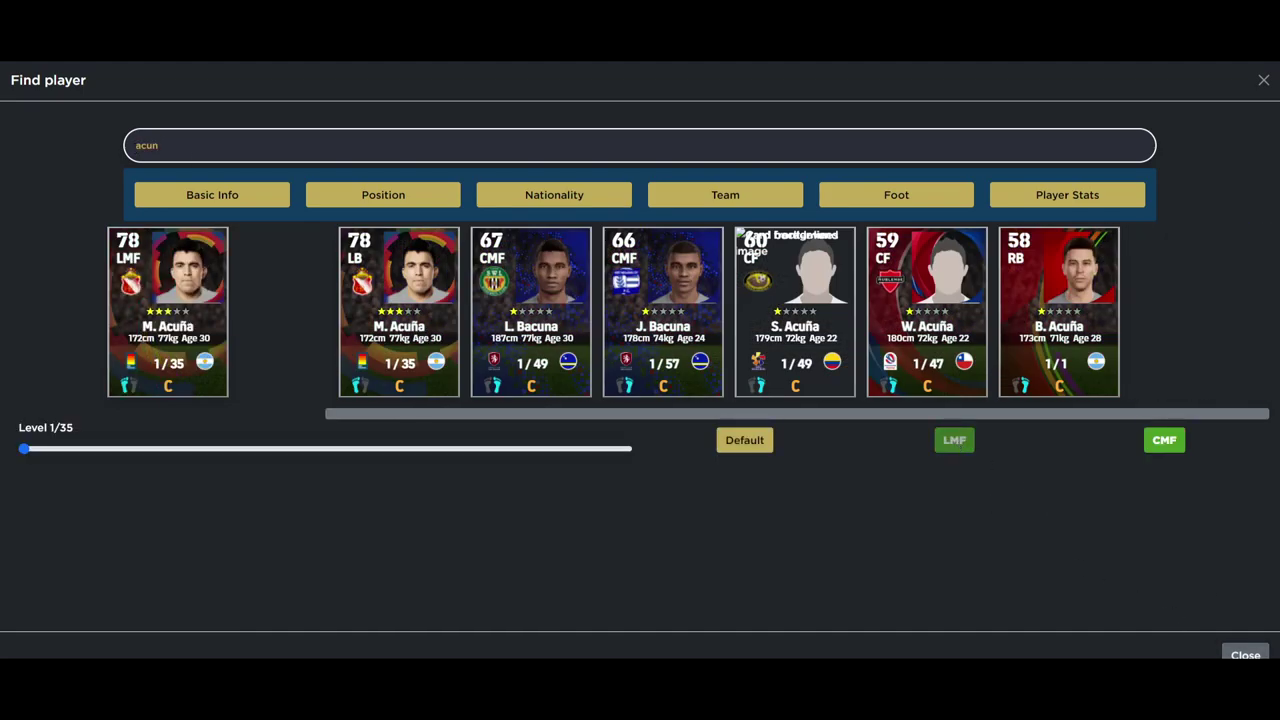
left_click_drag(632, 448, 23, 448)
left_click(1245, 655)
Add R. James at right midfield.
left_click(885, 364)
left_click_drag(172, 145, 95, 142)
type("jam")
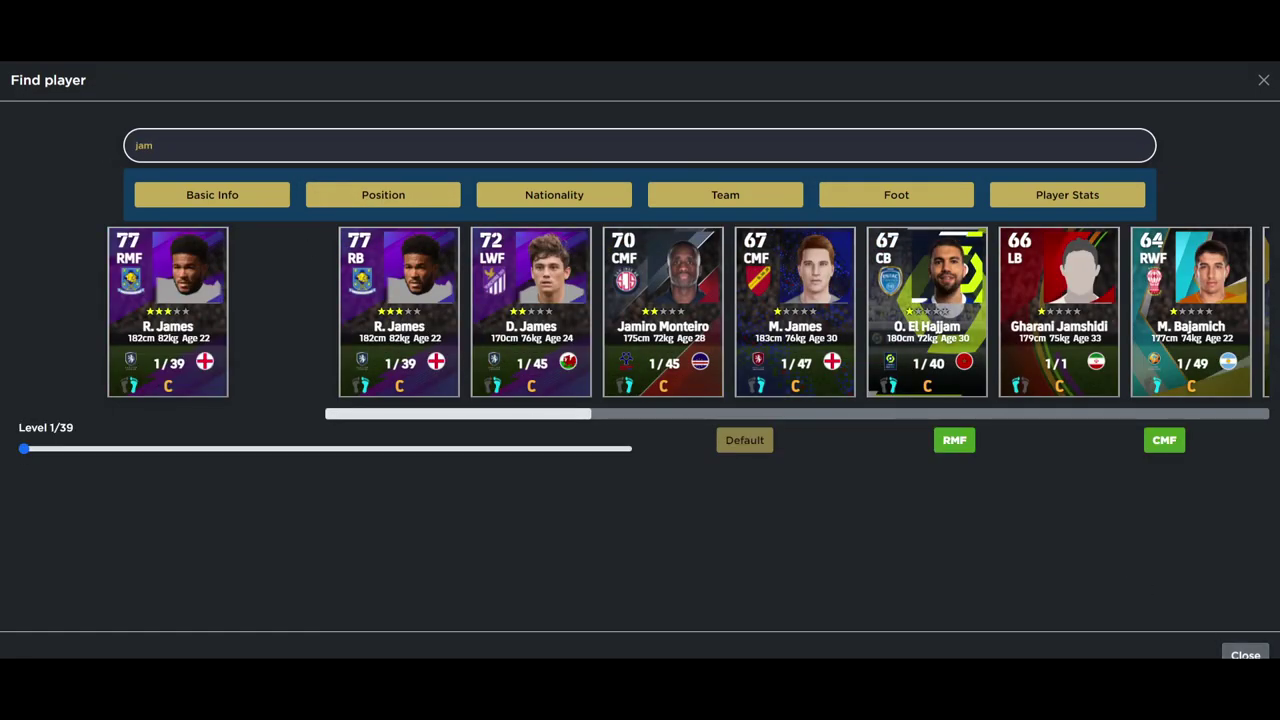
left_click(957, 443)
Add Vinícius Júnior at attacking midfield.
left_click(667, 289)
left_click_drag(165, 146, 75, 152)
type("ini")
left_click(540, 328)
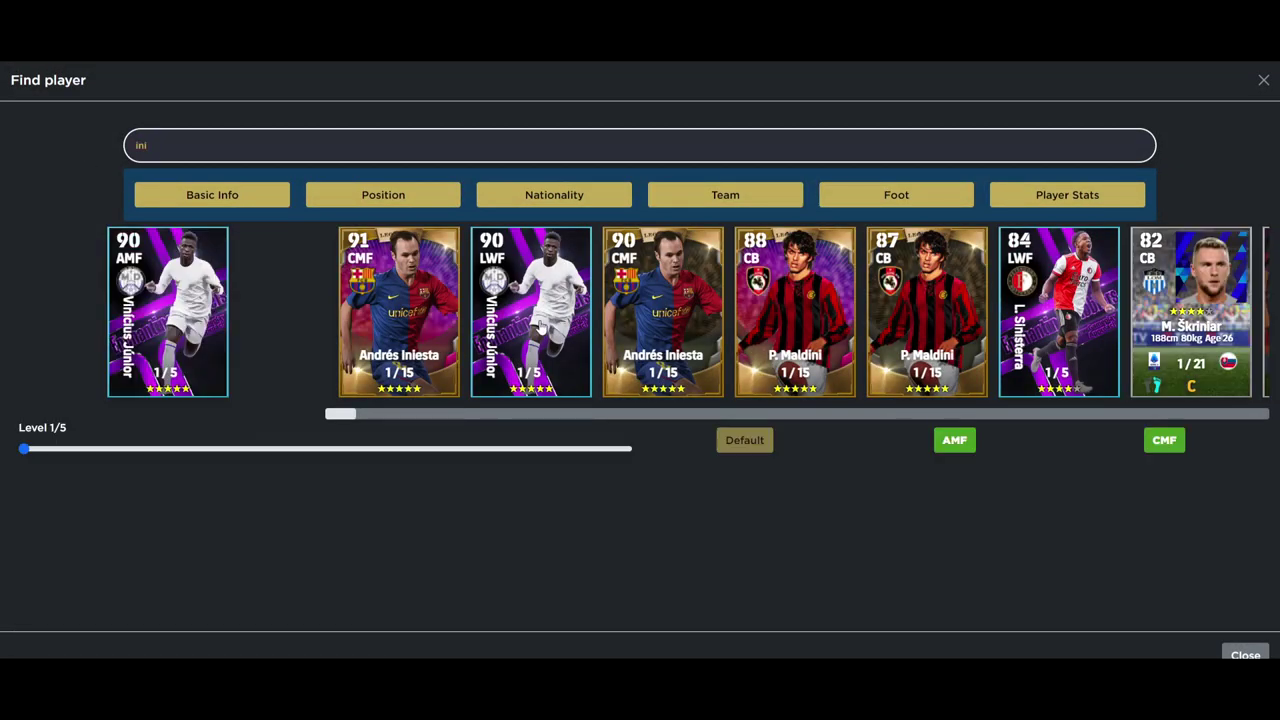
left_click(957, 443)
Place P. Daka and K. Benzema in the two centre-forward spots.
left_click(540, 170)
left_click_drag(165, 146, 104, 150)
type("daka")
left_click(399, 300)
left_click(954, 440)
left_click(720, 172)
left_click_drag(165, 146, 117, 152)
type("ben")
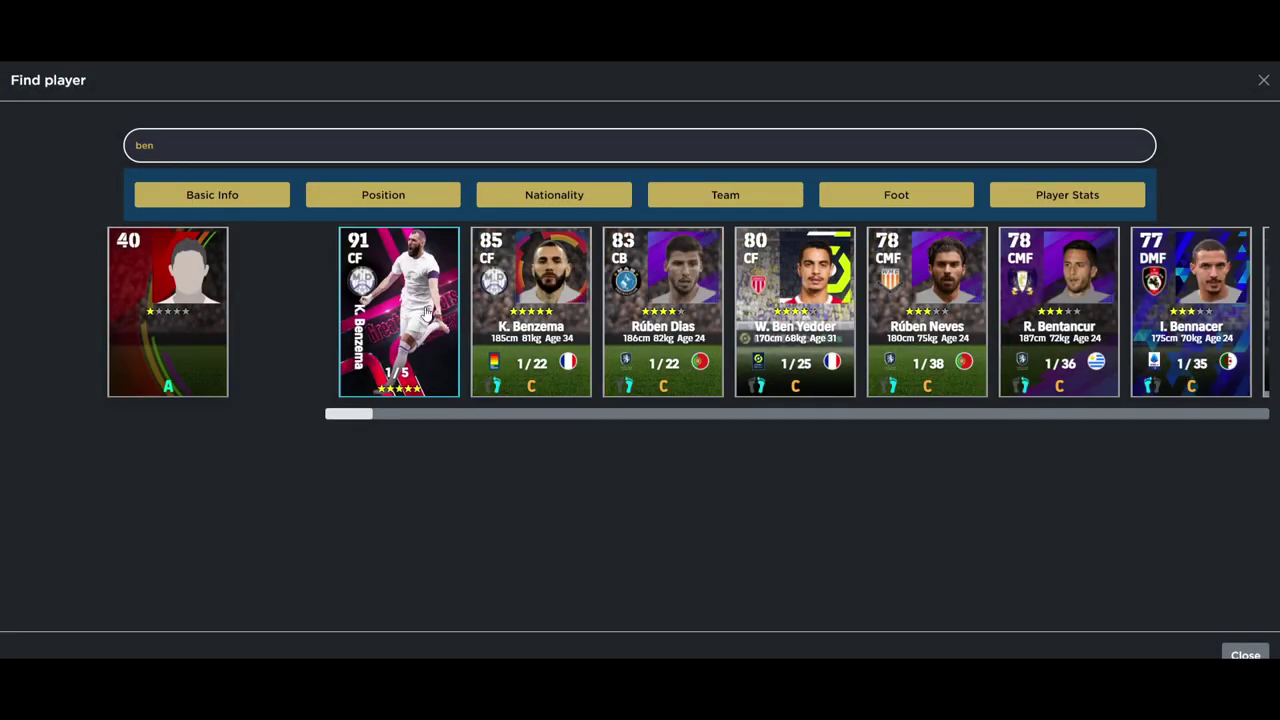
left_click(400, 300)
left_click(1163, 440)
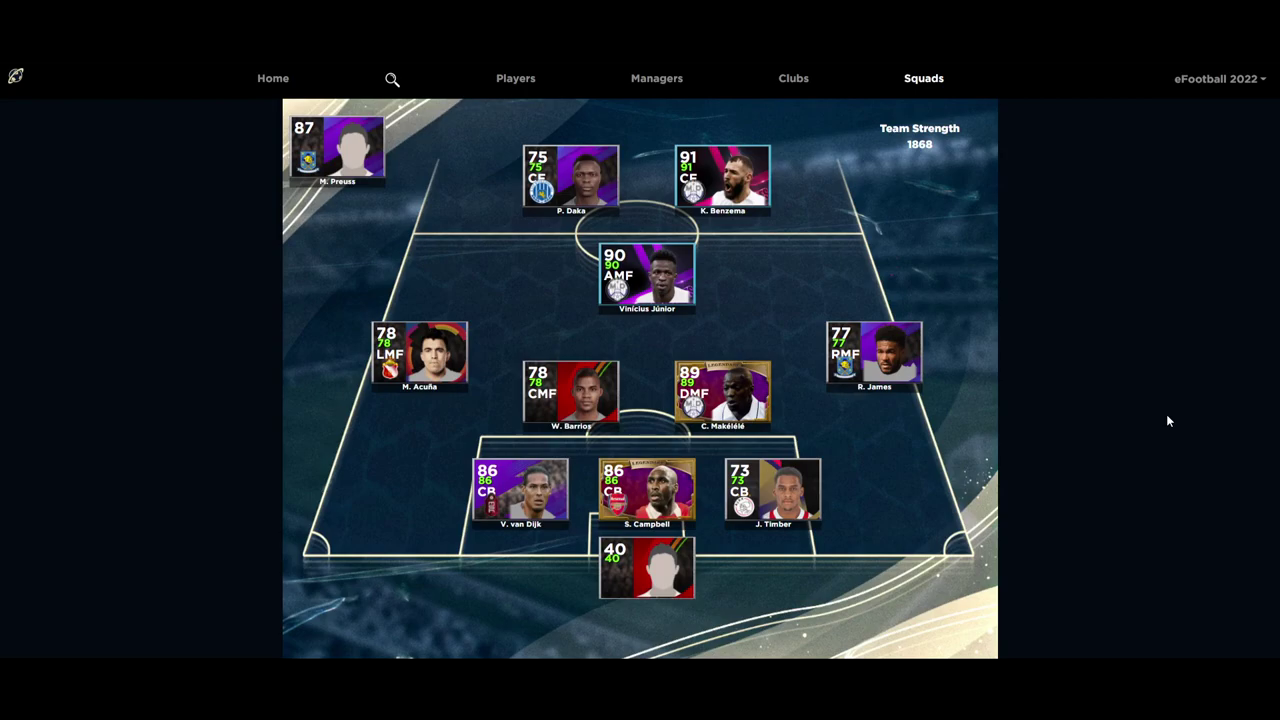
Put A. Ramsdale in goal, keeping Benzema unchanged, for Team Strength 1991.
left_click(647, 567)
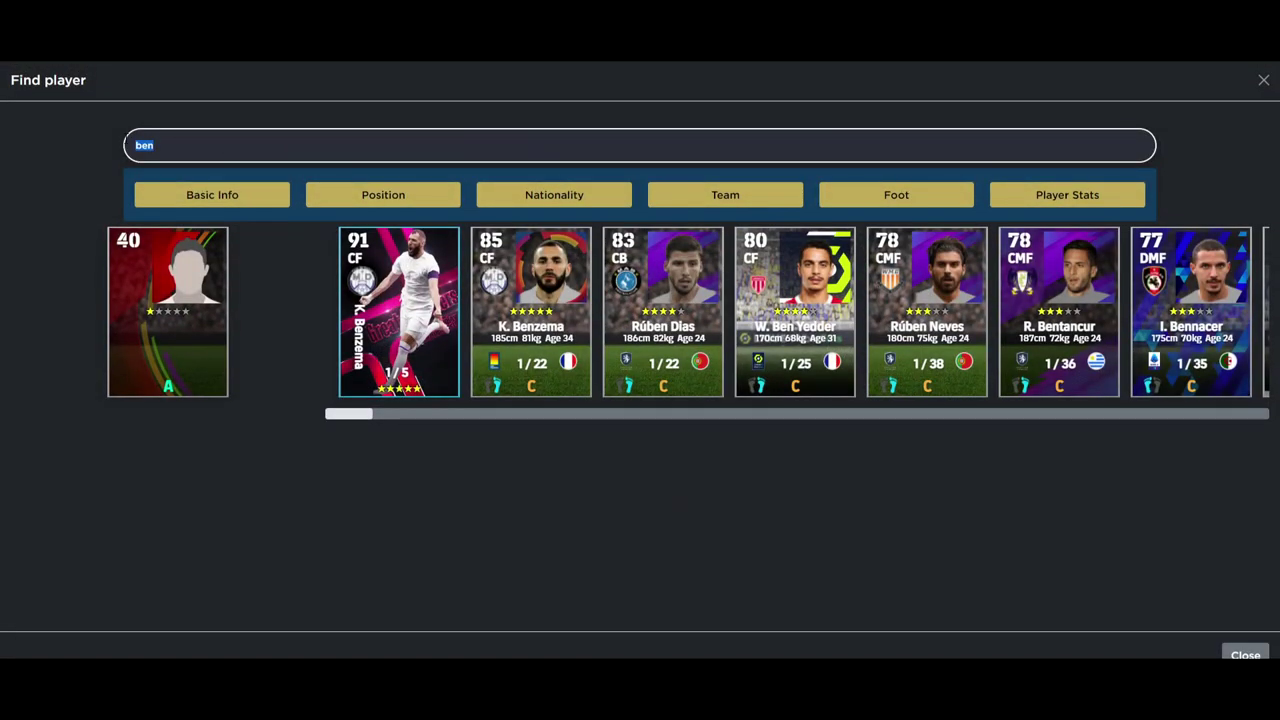
type("ram")
left_click(400, 300)
left_click(794, 437)
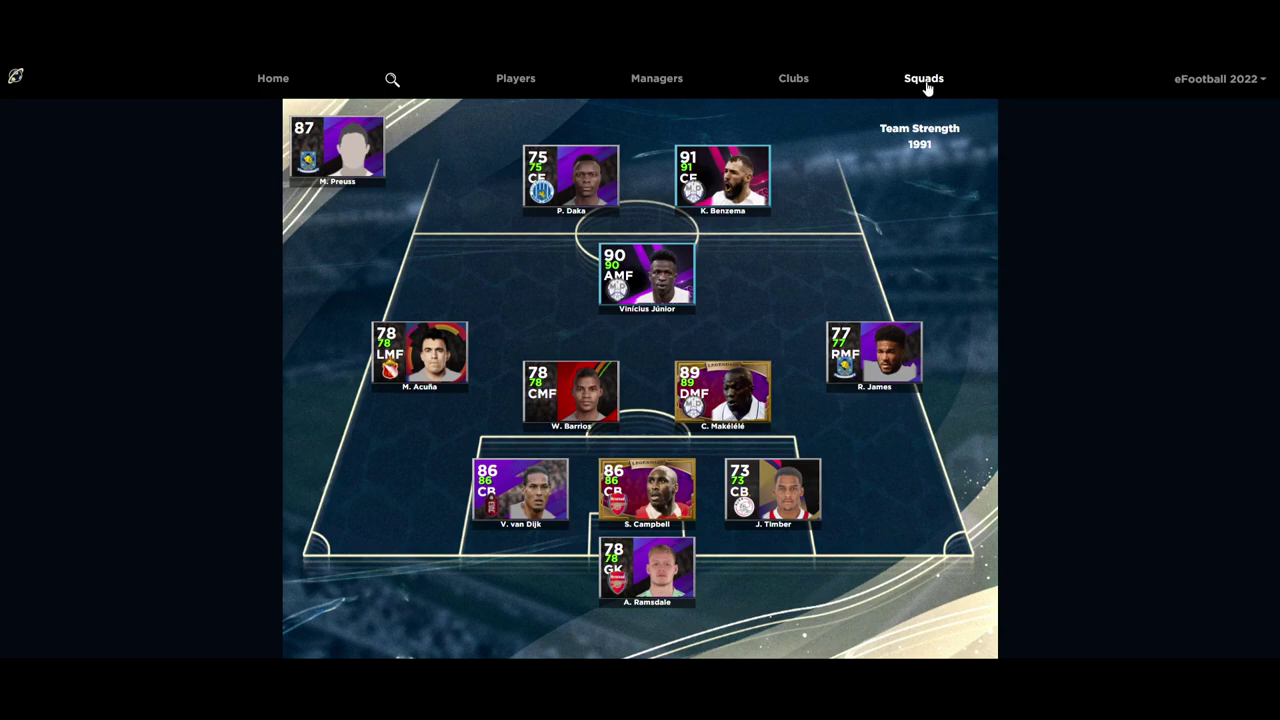
left_click(735, 185)
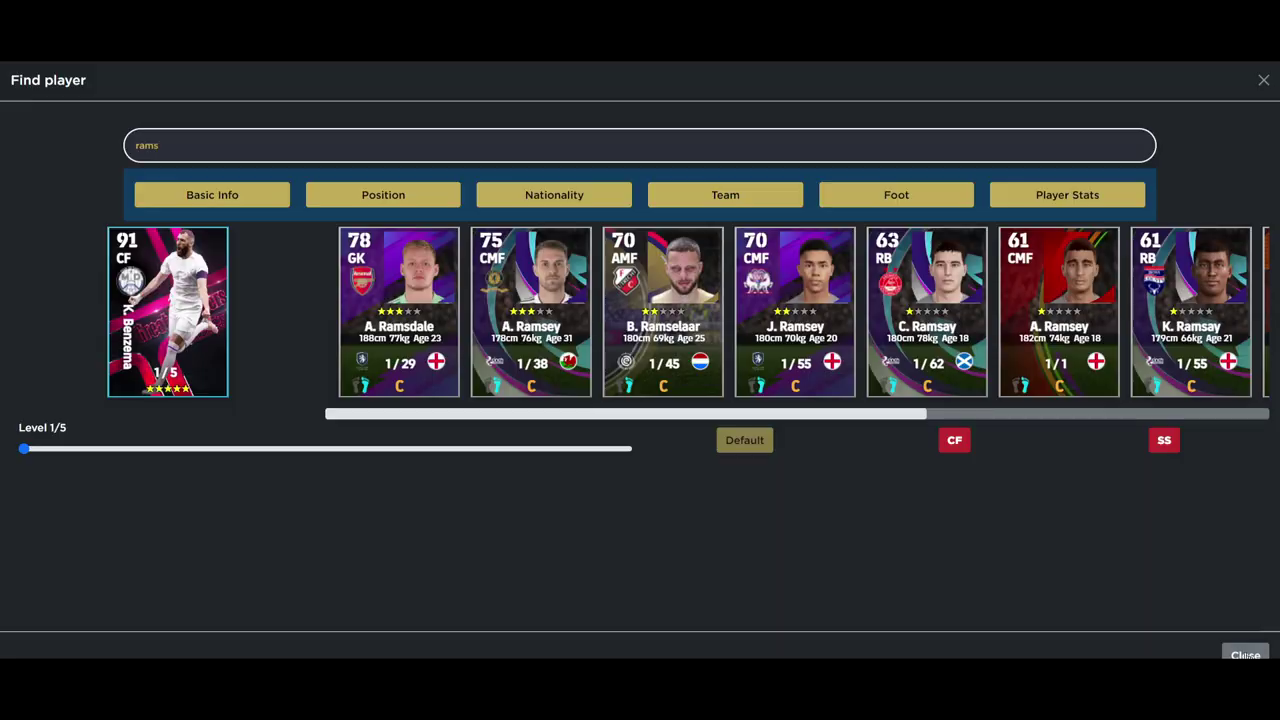
left_click(1245, 655)
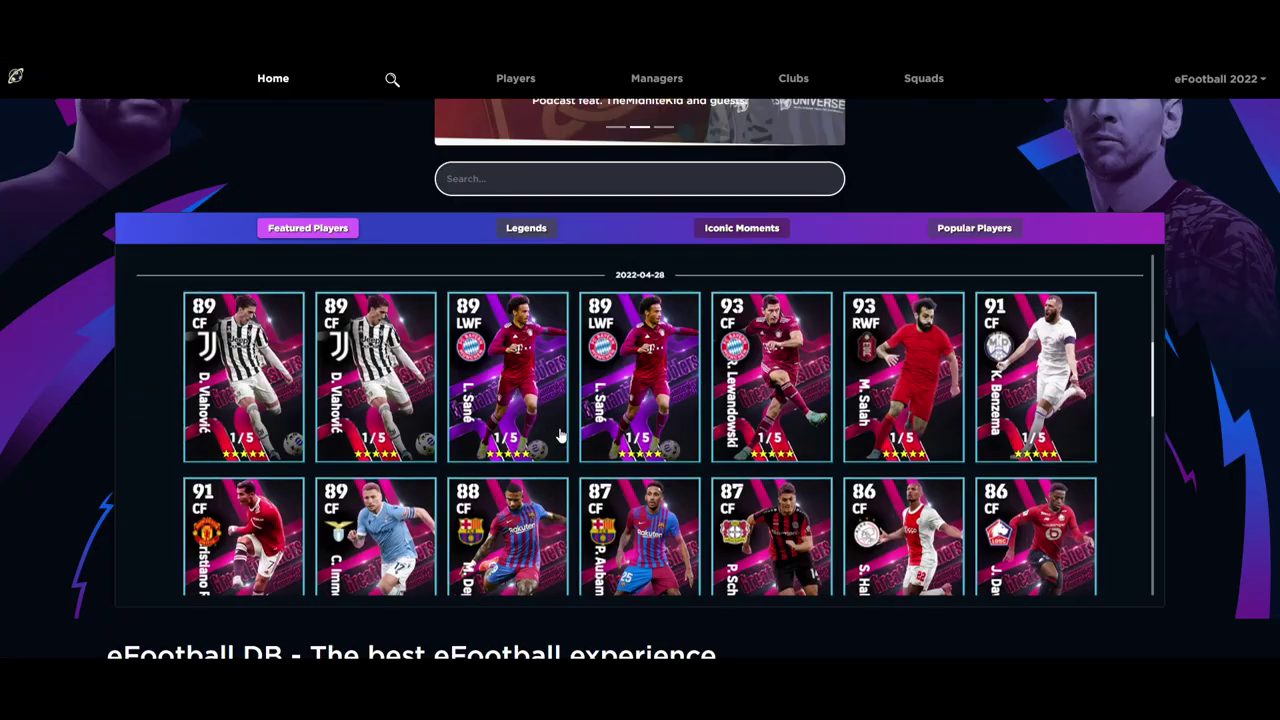
Open the 84-rated Olympique Marseille CB W. Saliba from Featured Players.
scroll(560, 437, "down", 3)
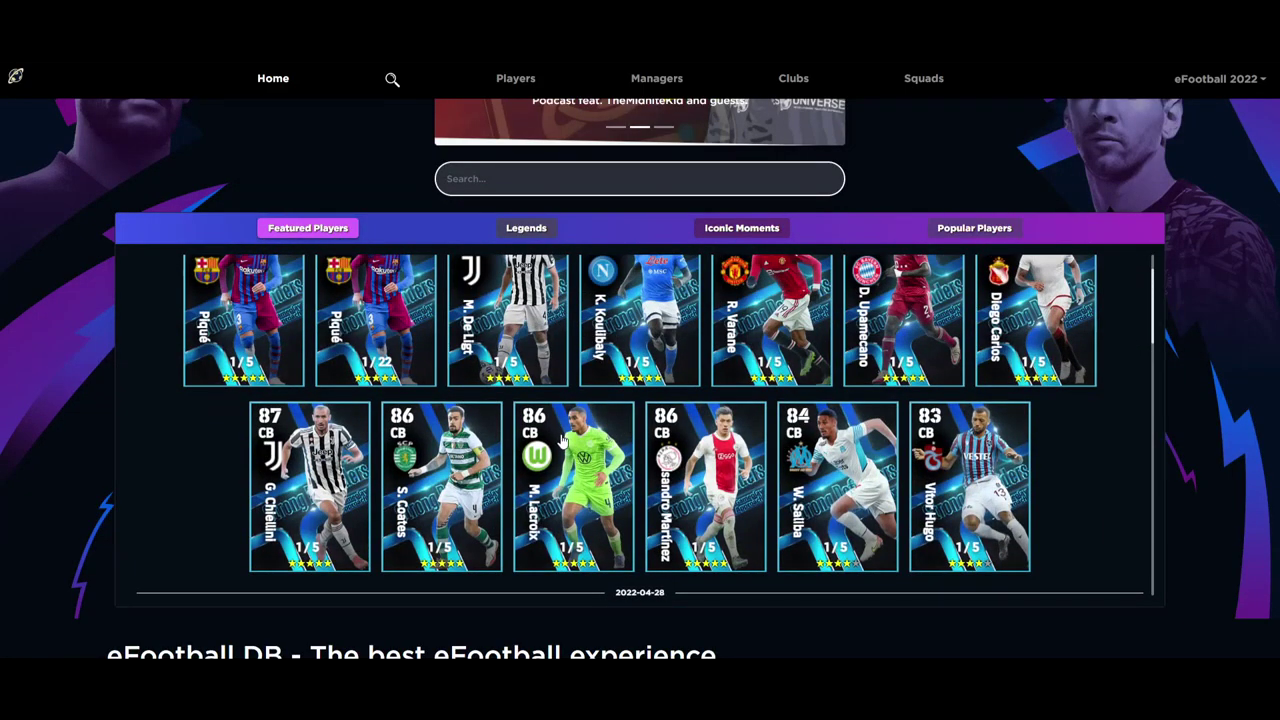
scroll(562, 440, "up", 1)
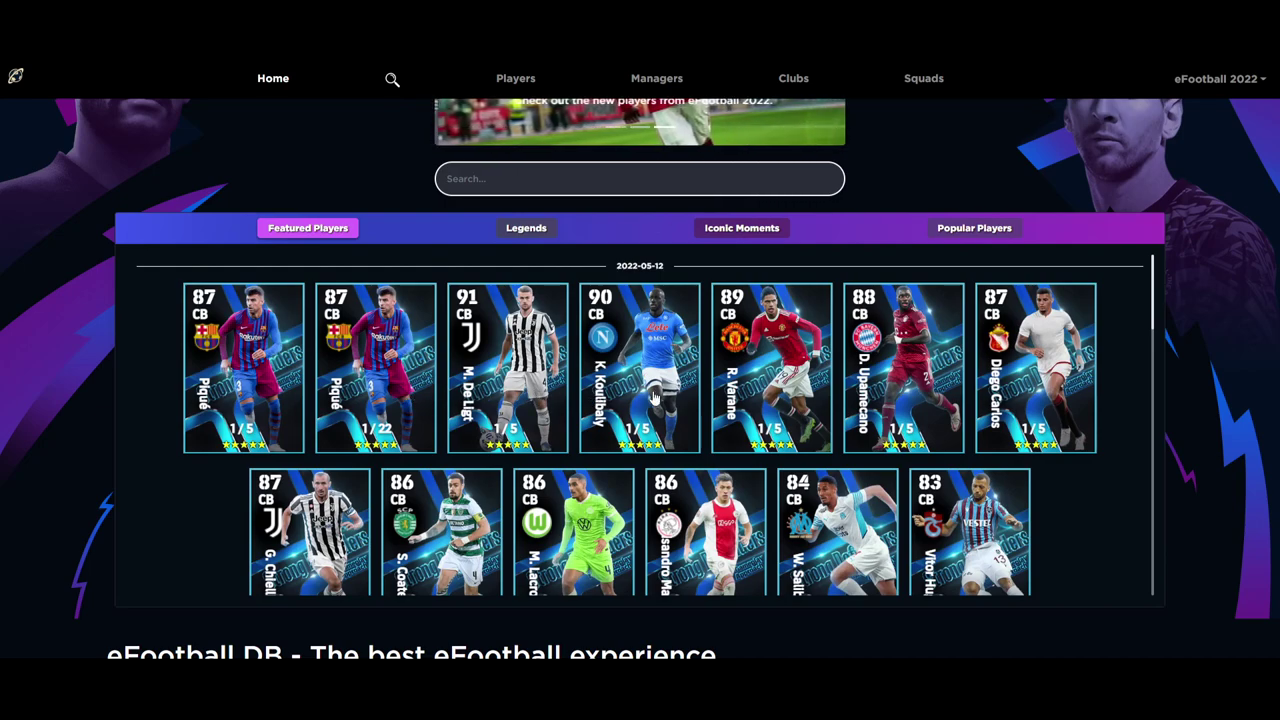
scroll(643, 398, "down", 1)
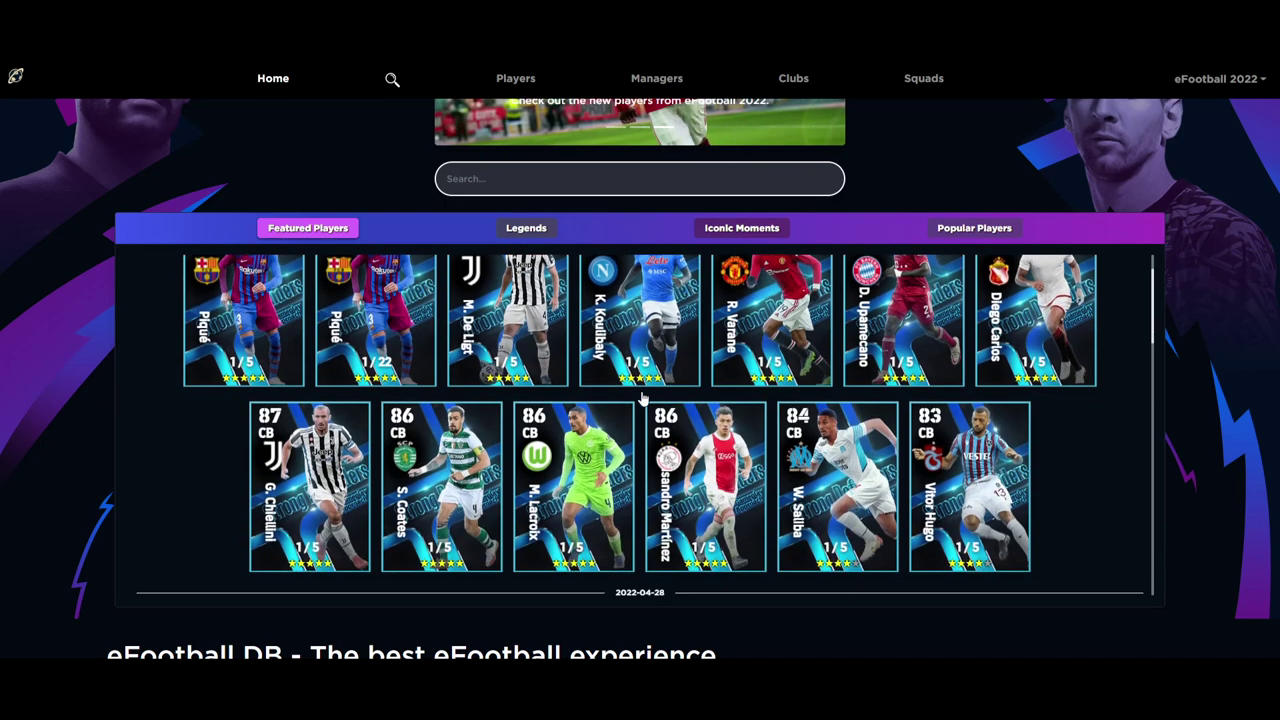
left_click(822, 475)
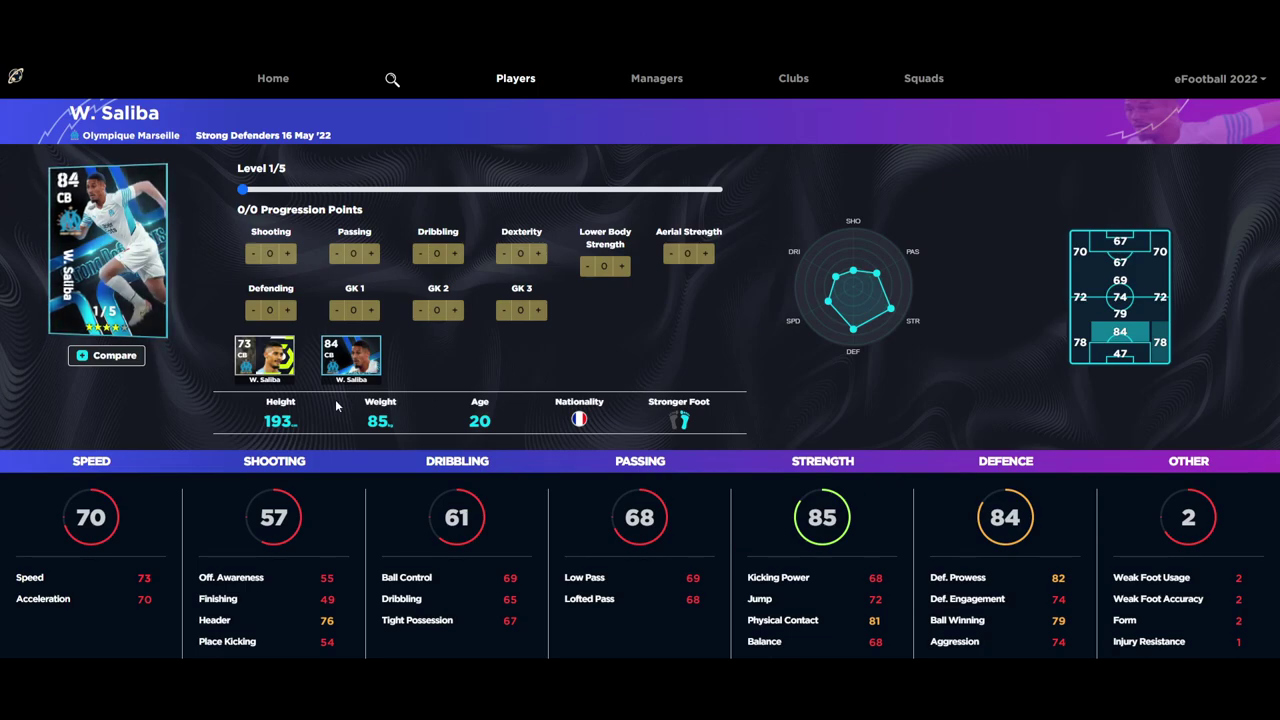
left_click(277, 367)
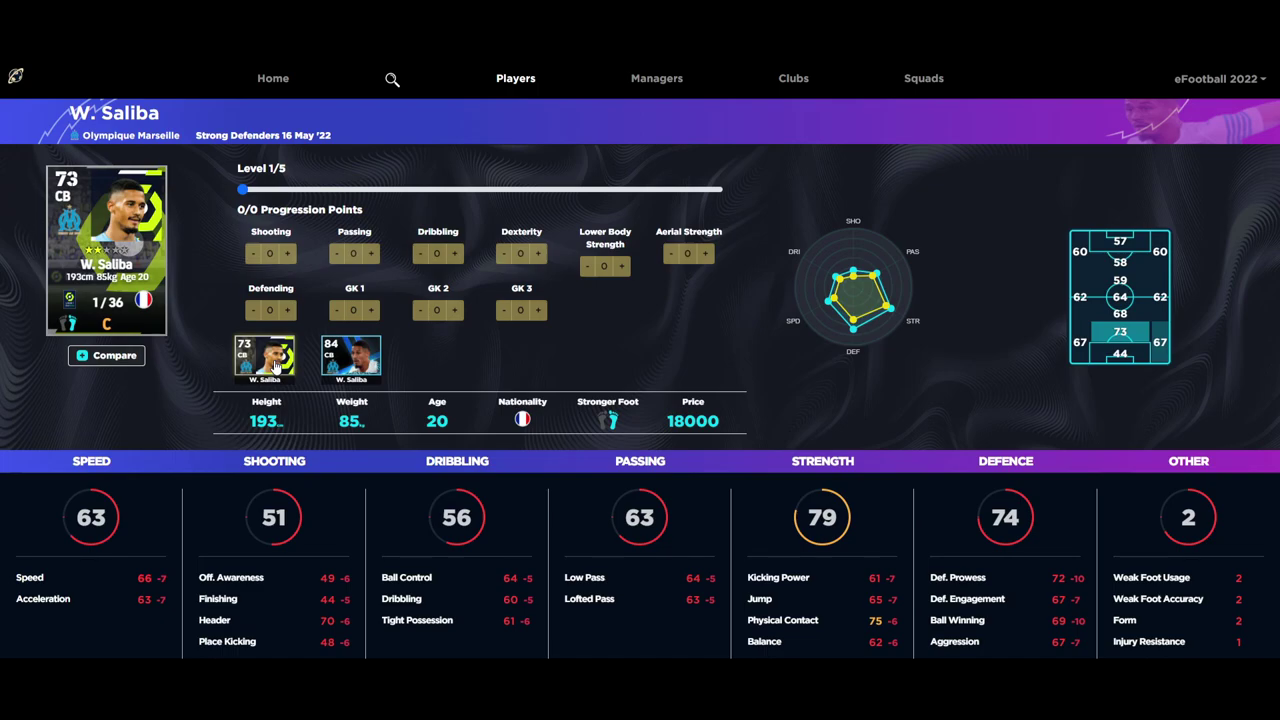
left_click(341, 369)
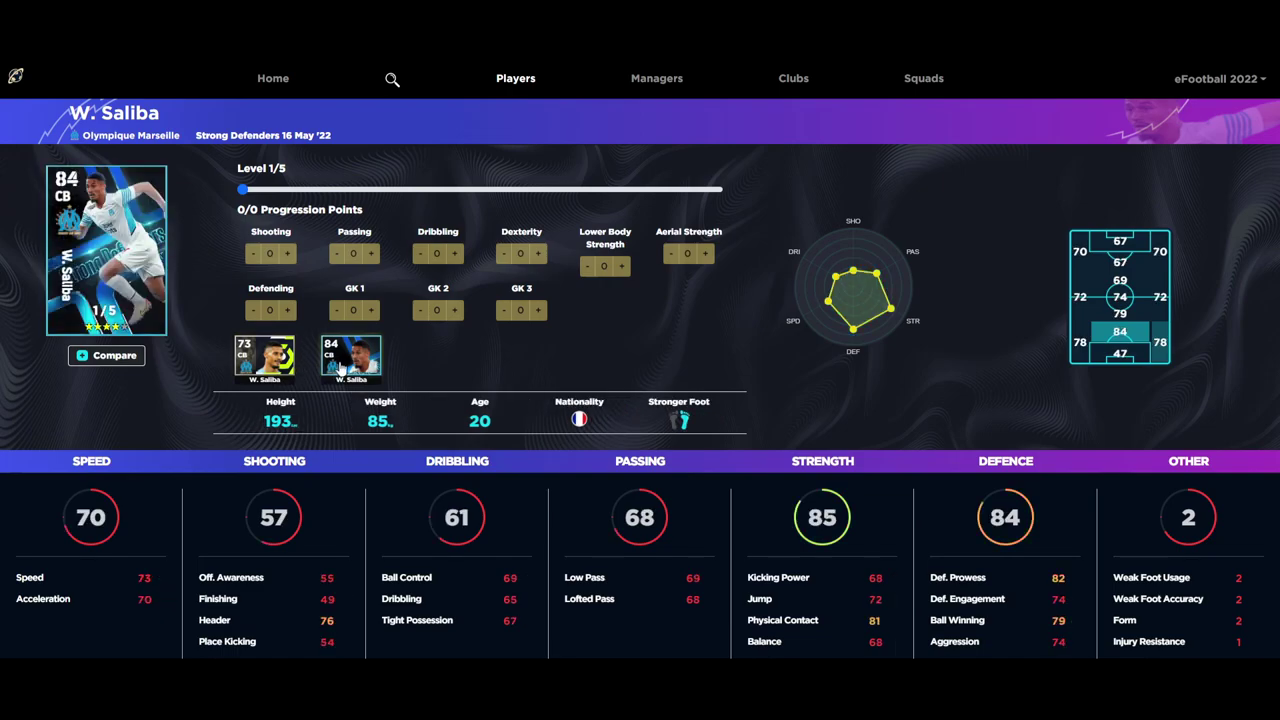
left_click(343, 368)
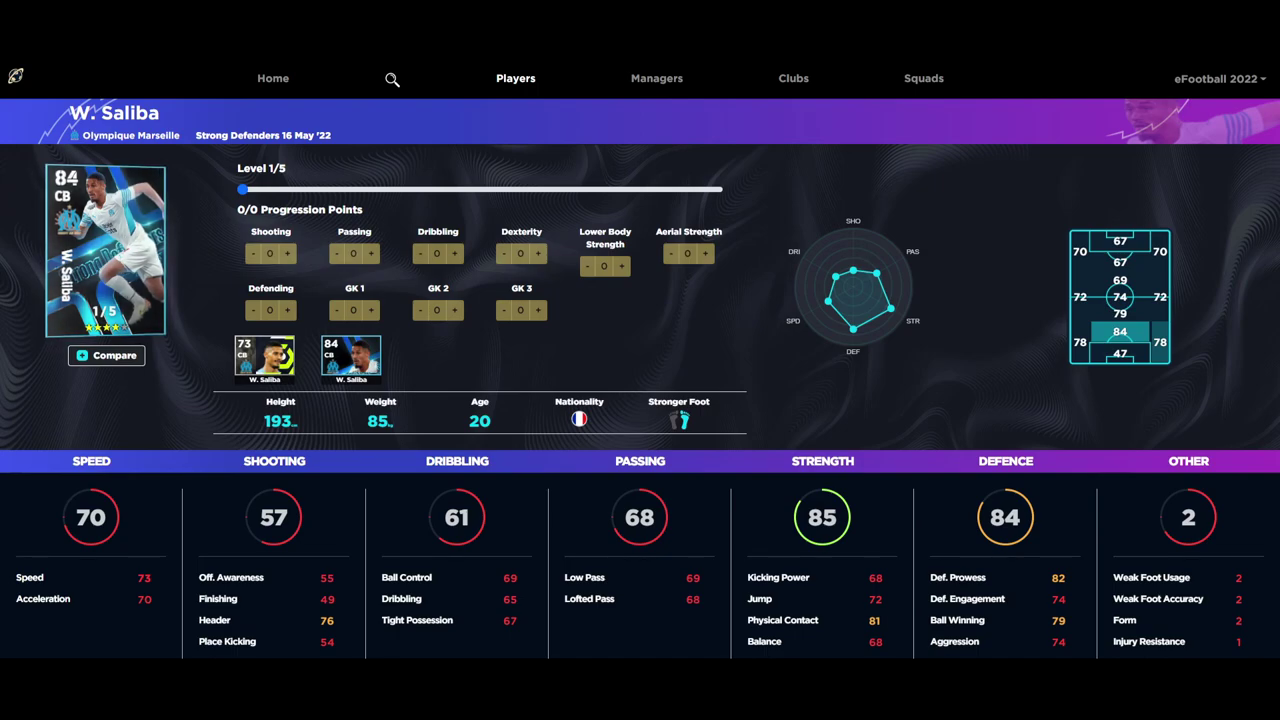